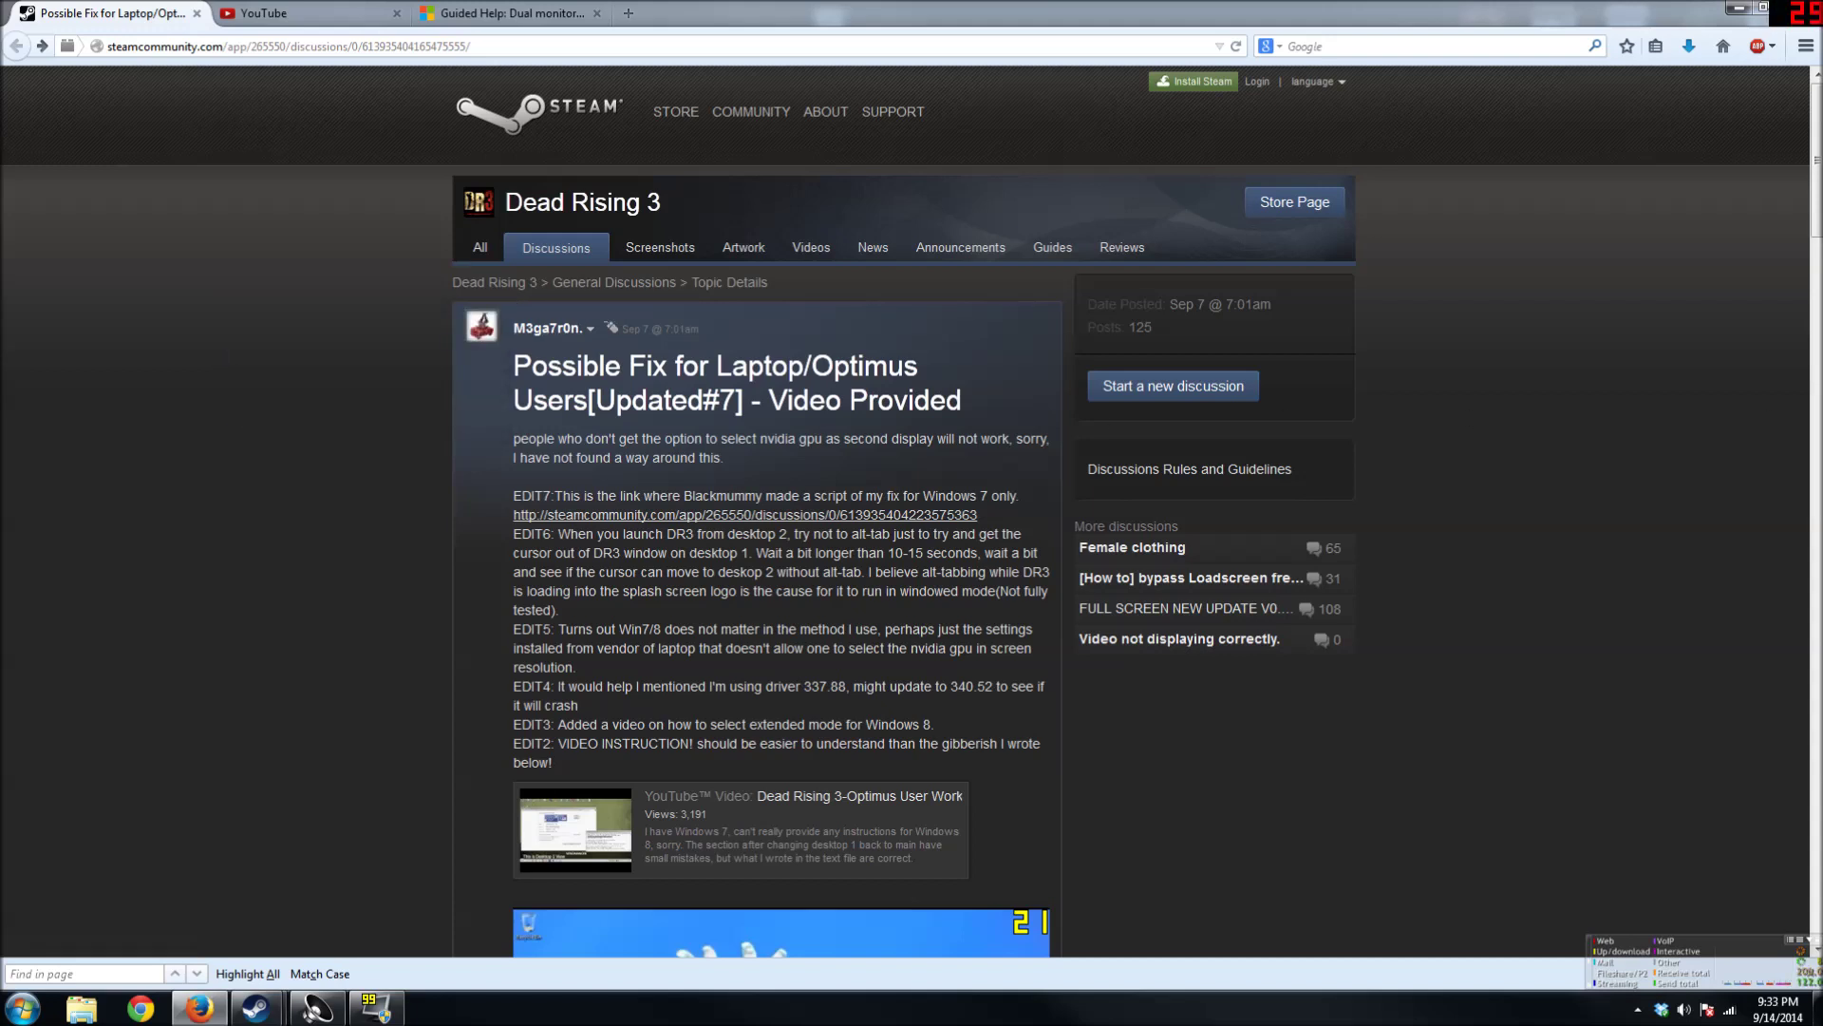
Scroll the Steam thread down to the embedded video and the quoted setup instructions.
{"action": "scroll", "coordinate": [875, 541], "scroll_direction": "down", "scroll_amount": 10}
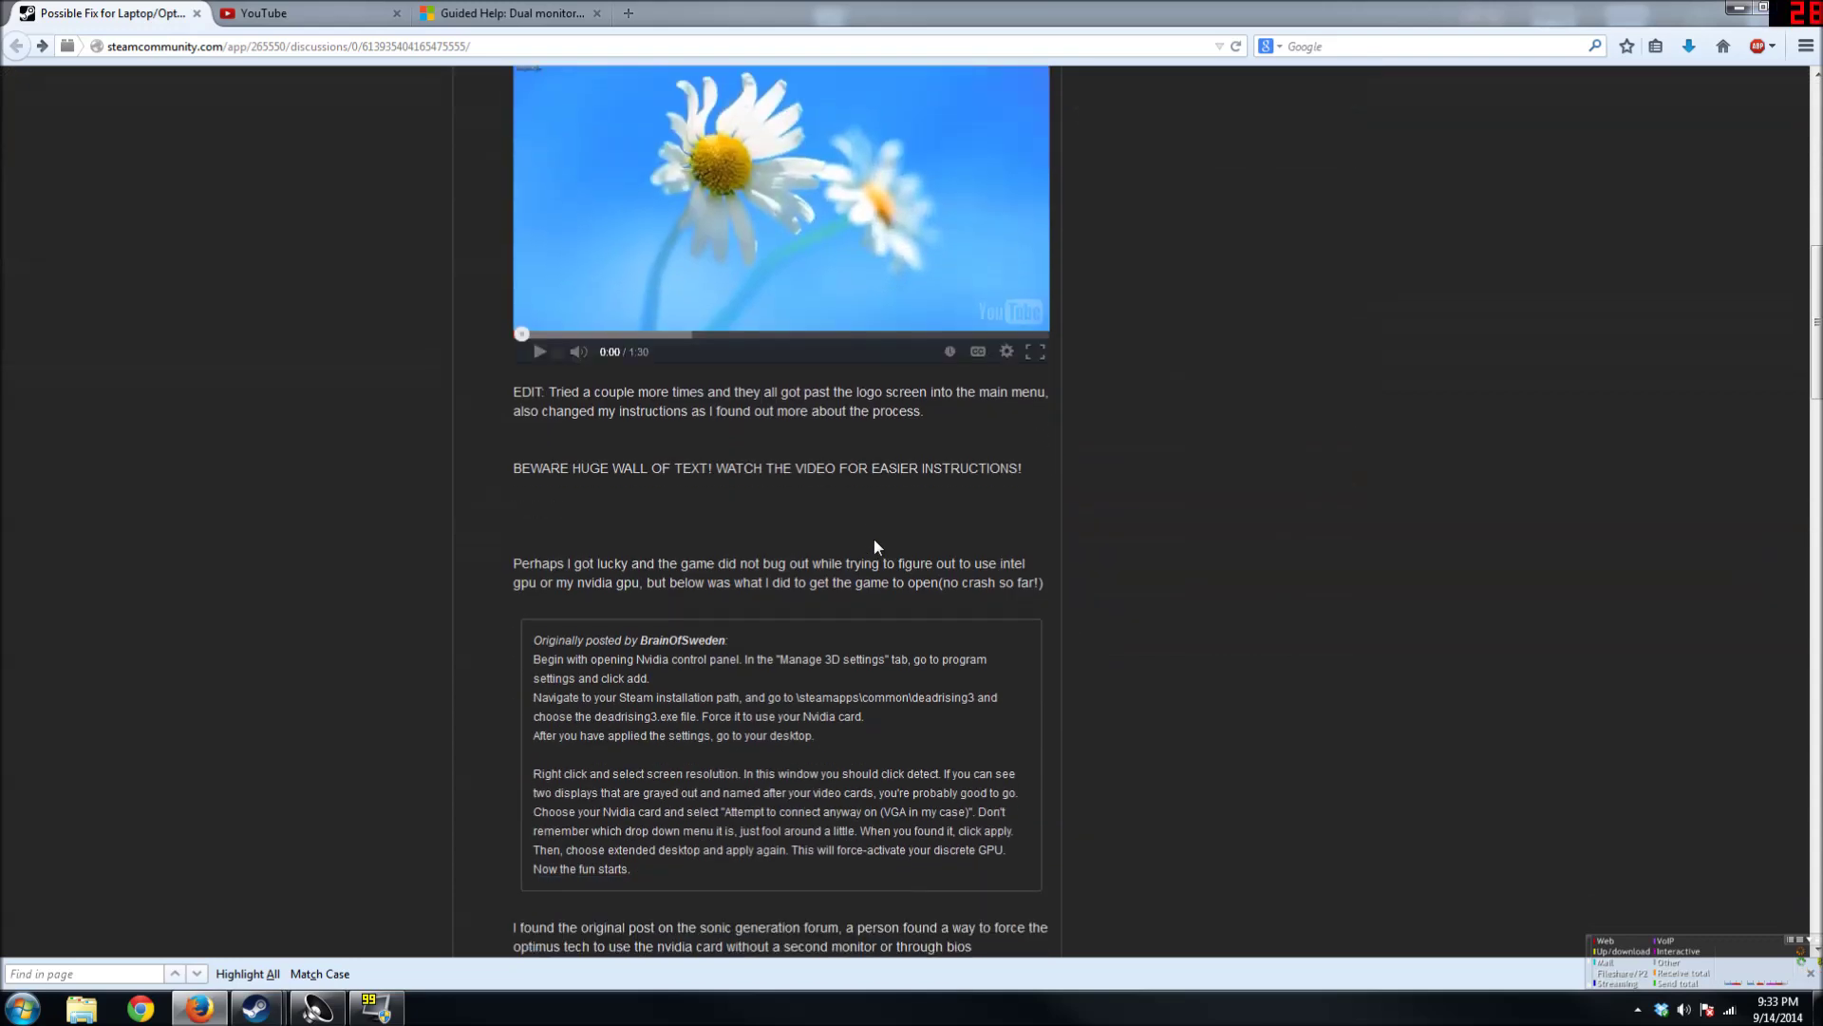
{"action": "left_click_drag", "start_coordinate": [1815, 349], "coordinate": [1719, 135]}
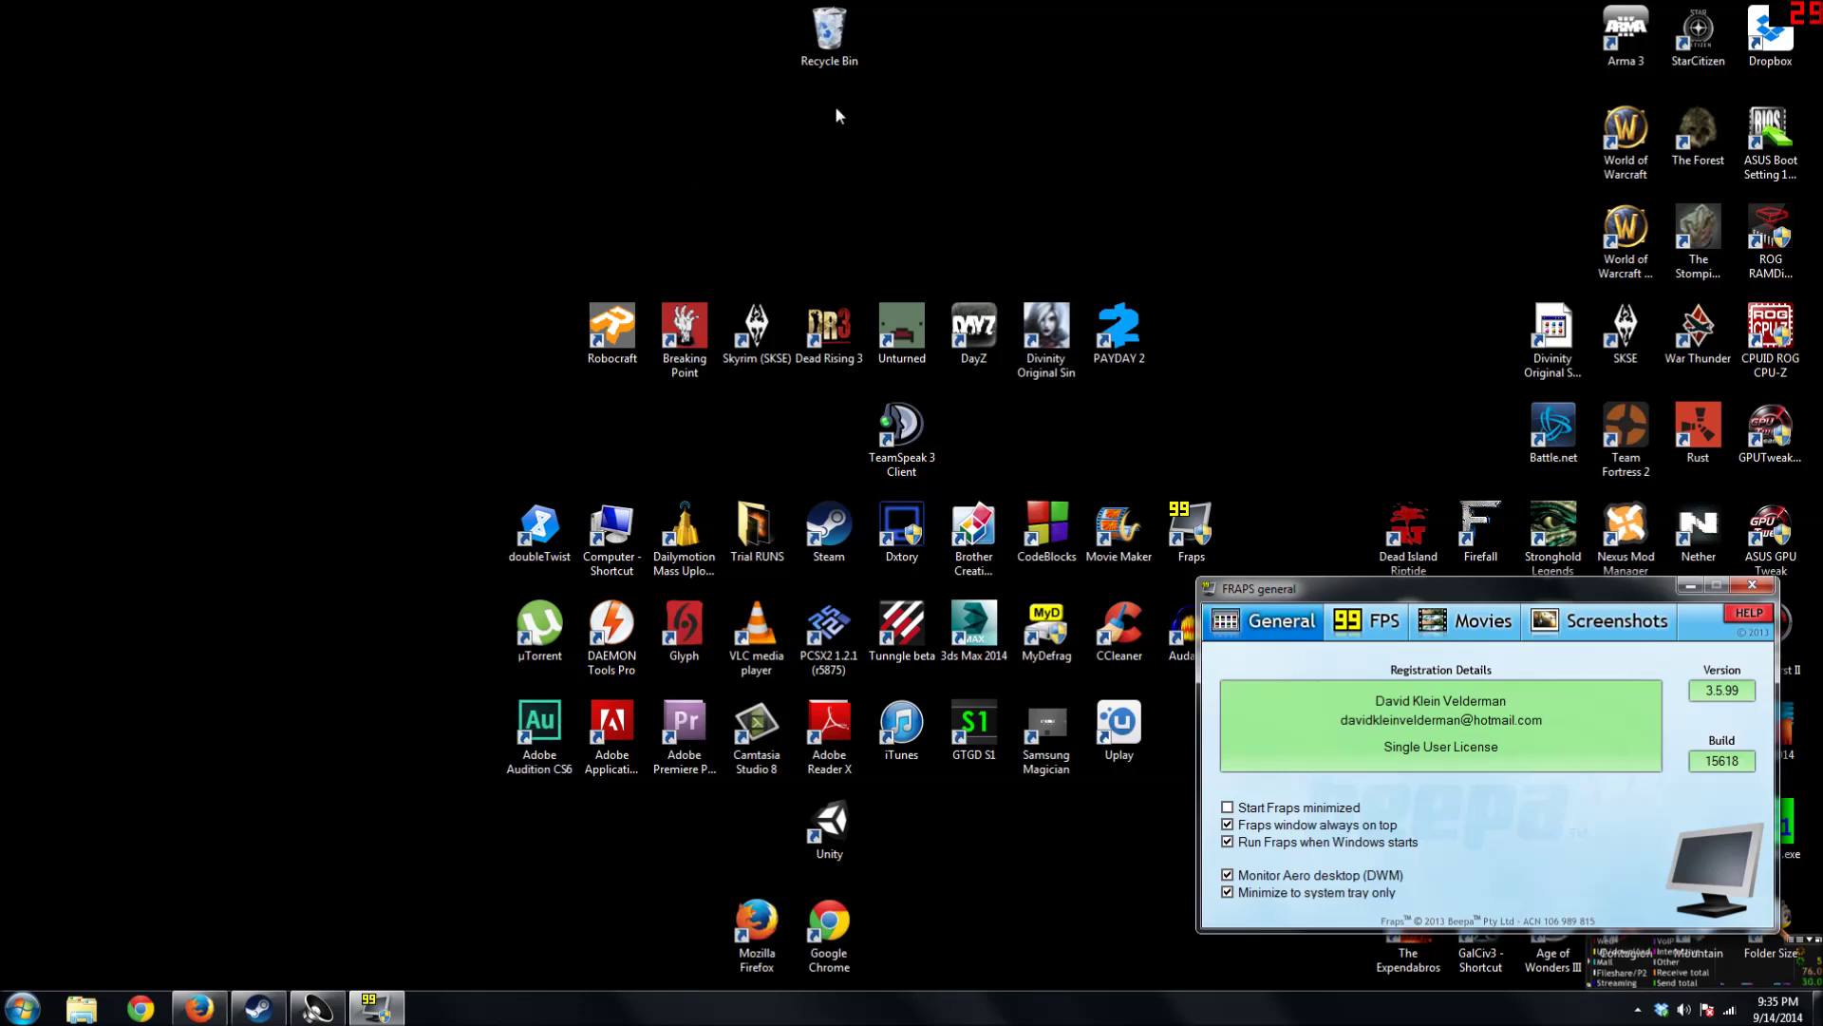
Open Screen Resolution from the desktop menu and detect the second monitor.
{"action": "right_click", "coordinate": [823, 147]}
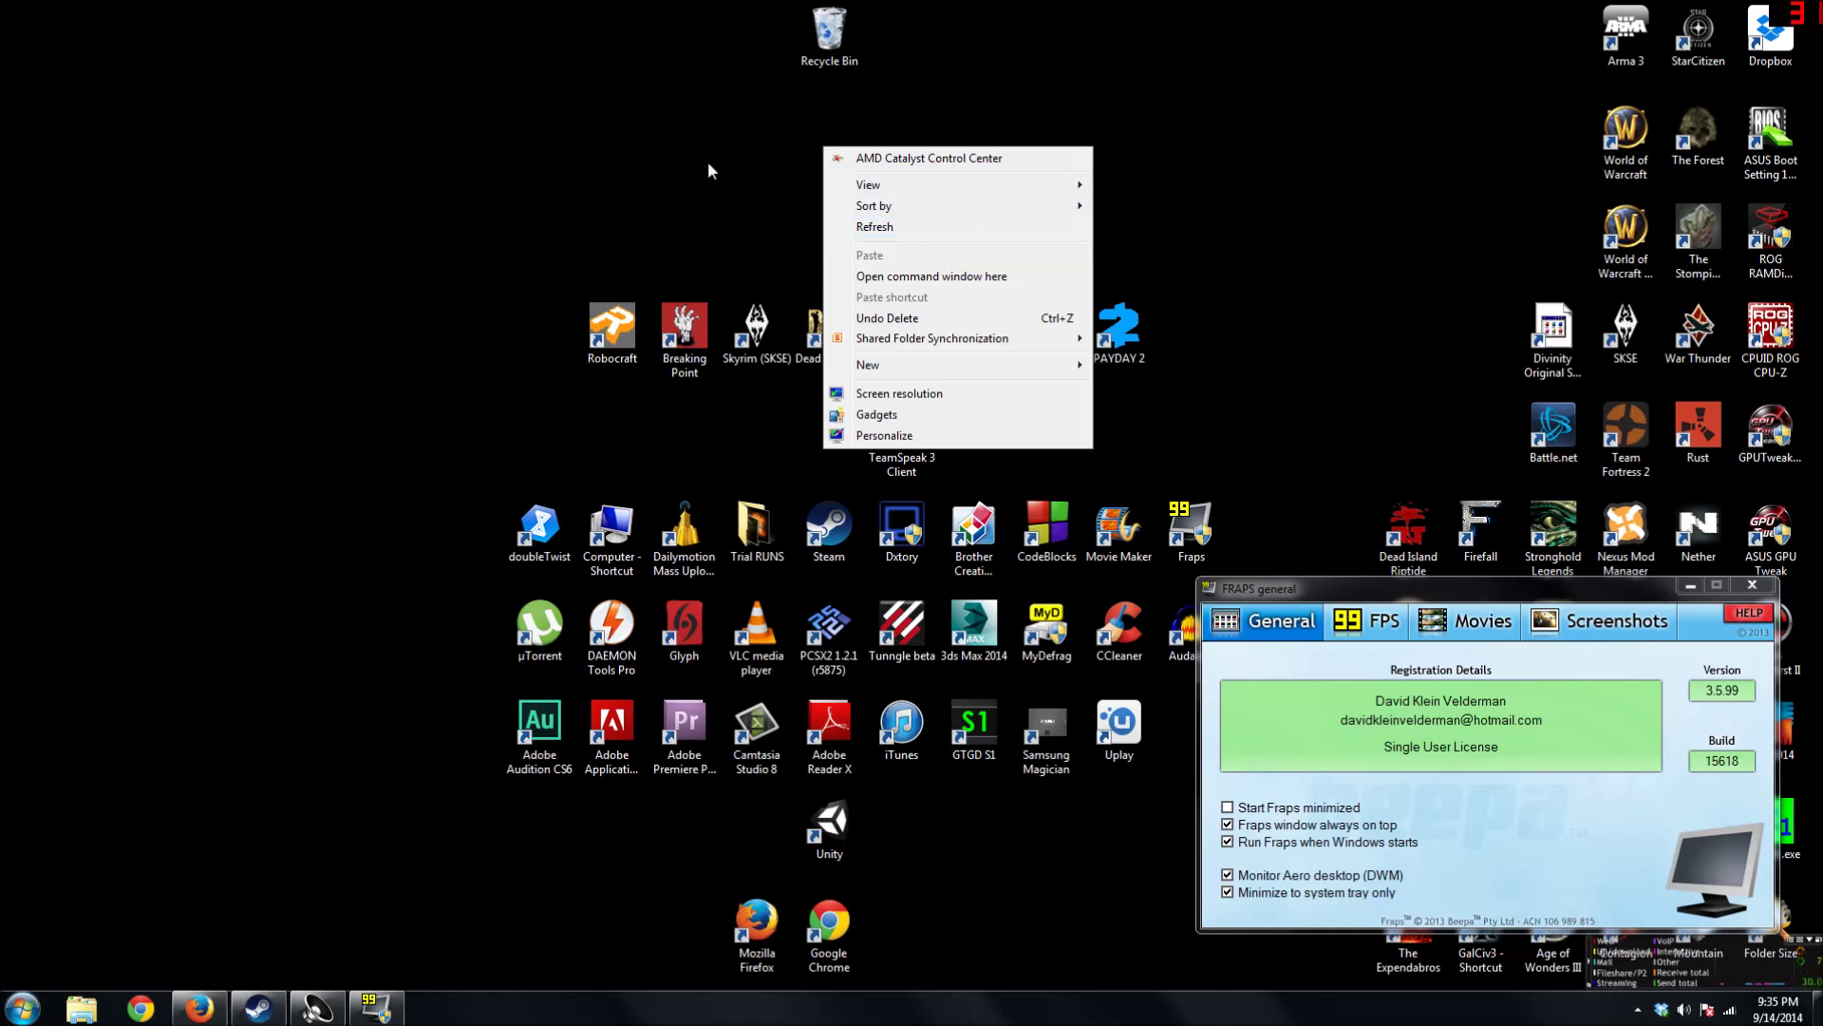
{"action": "left_click", "coordinate": [892, 399]}
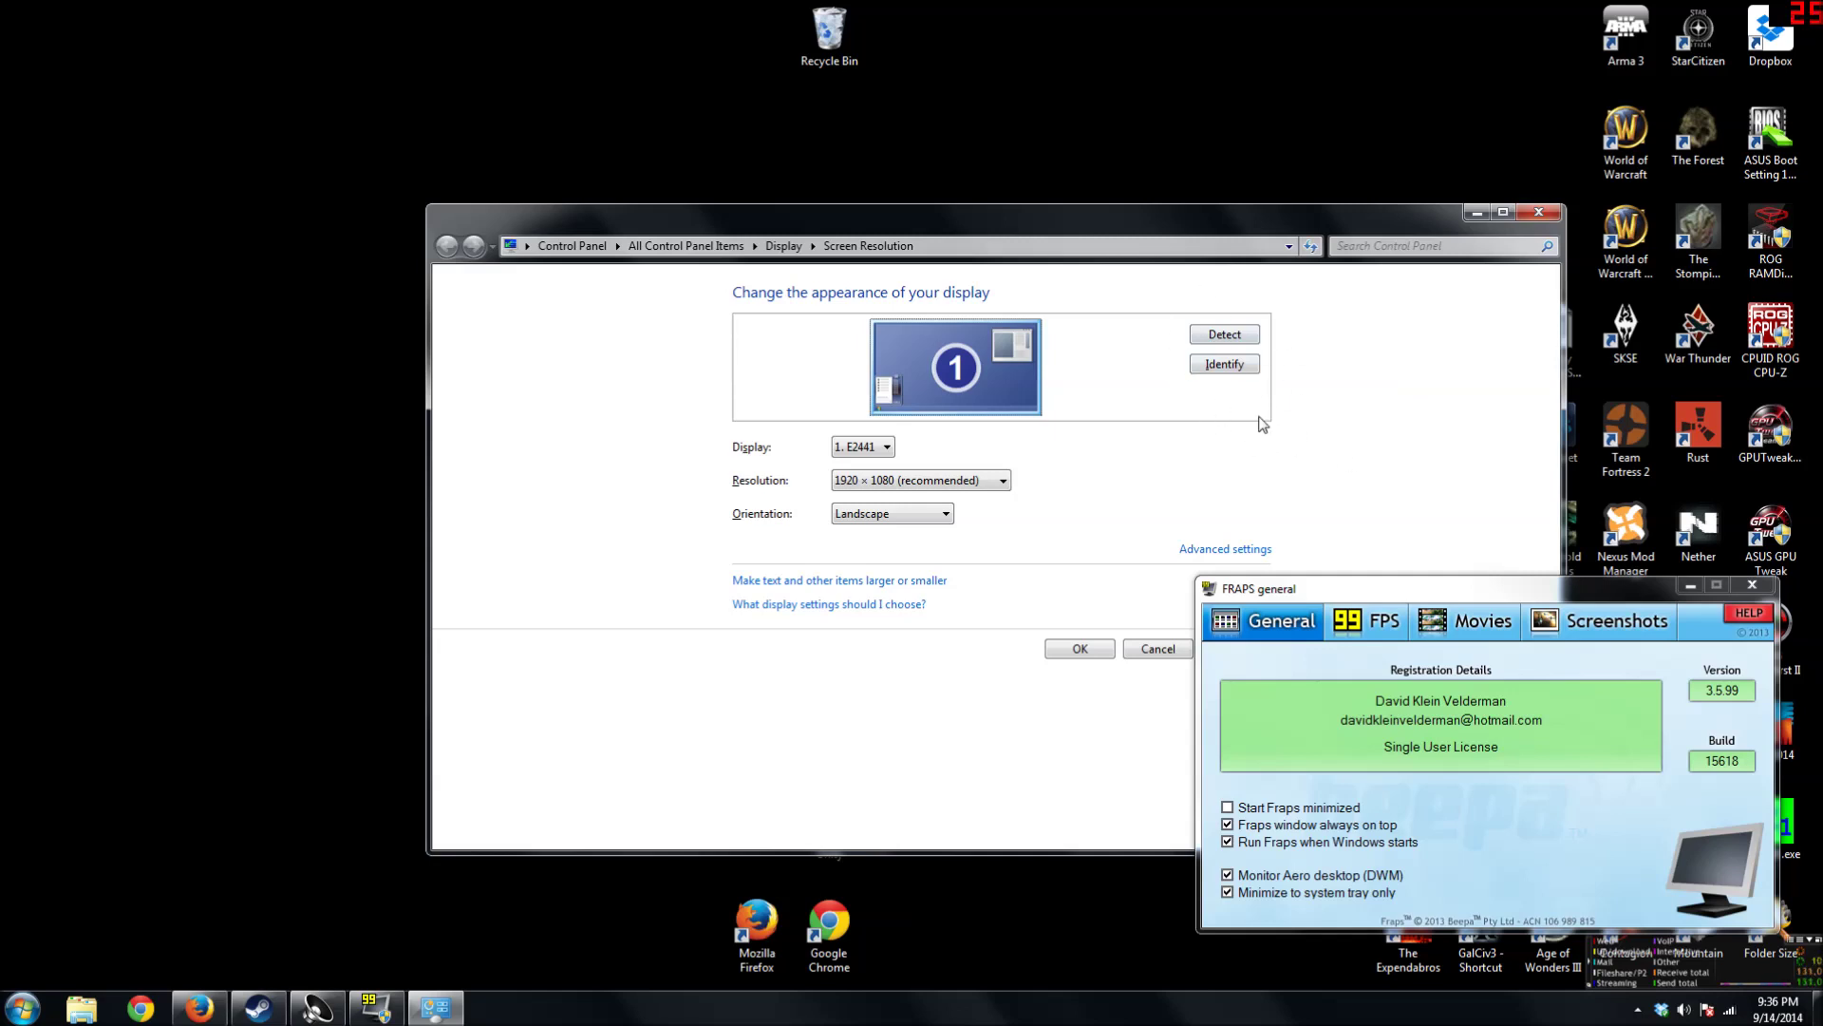
{"action": "left_click", "coordinate": [1209, 338]}
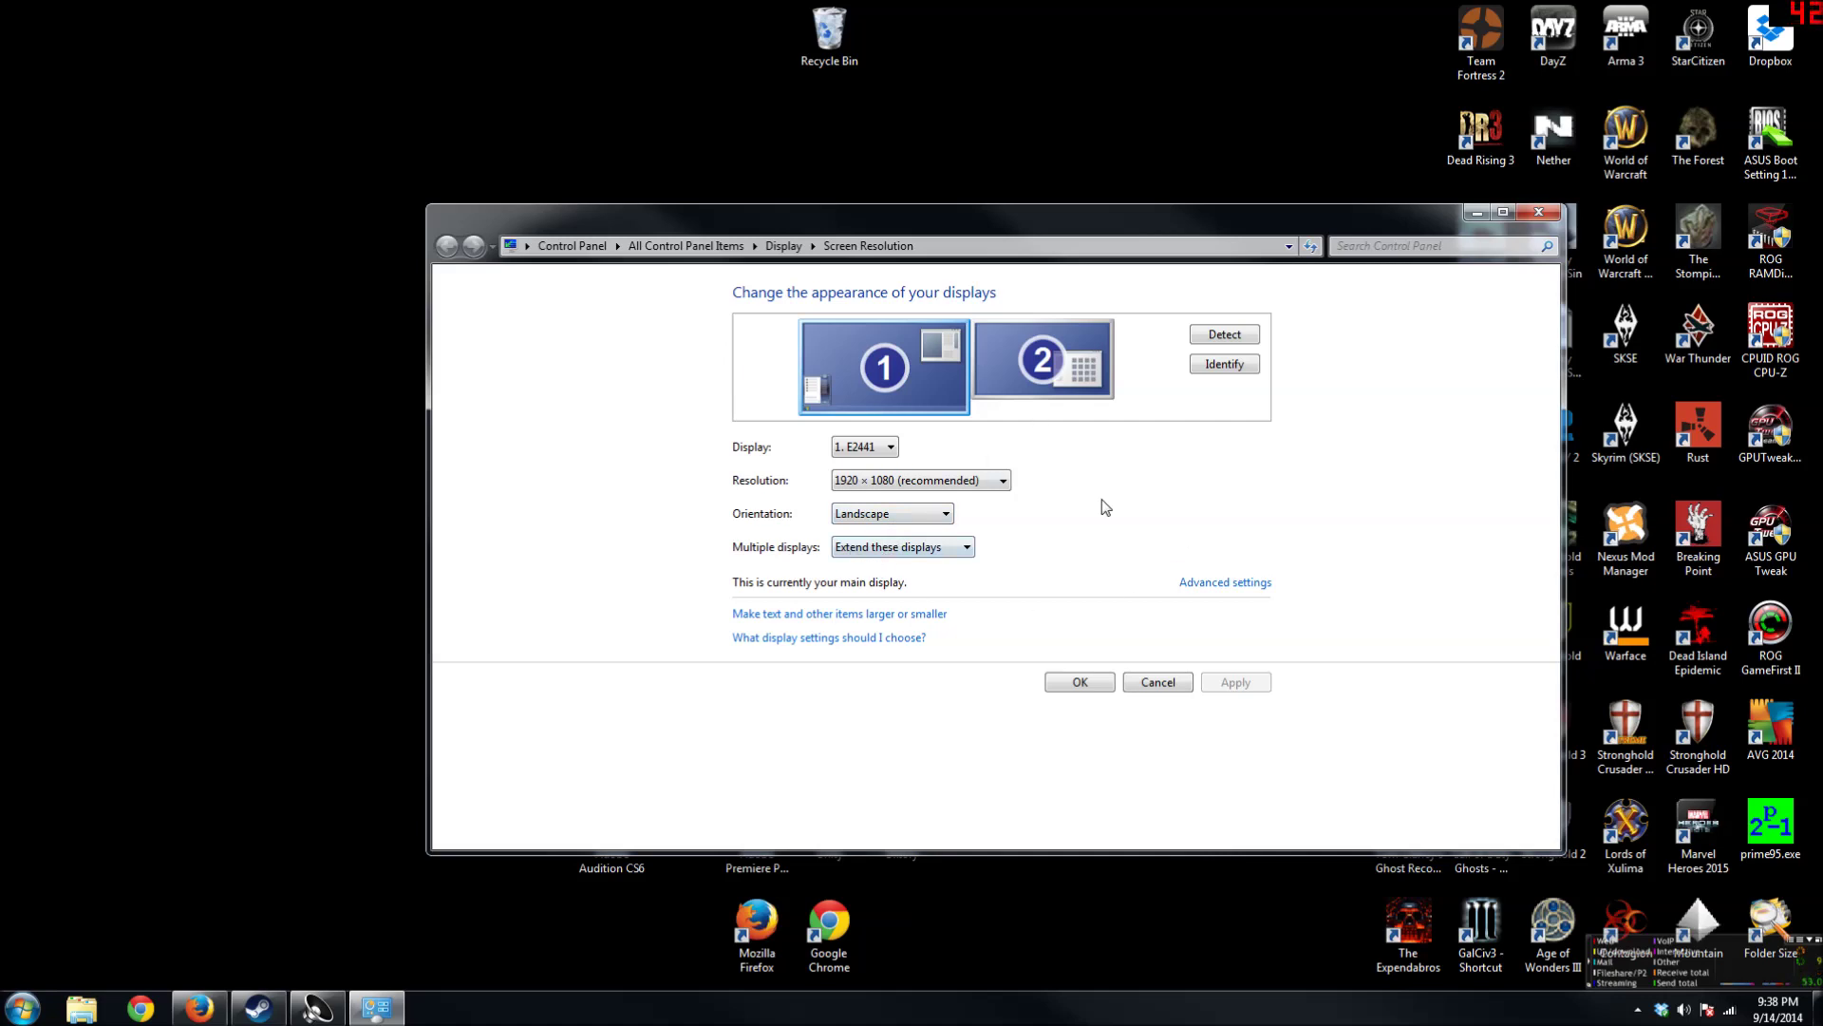
Keep Multiple displays on Extend these displays, then bring up the Win+P display-mode choices.
{"action": "left_click", "coordinate": [866, 551]}
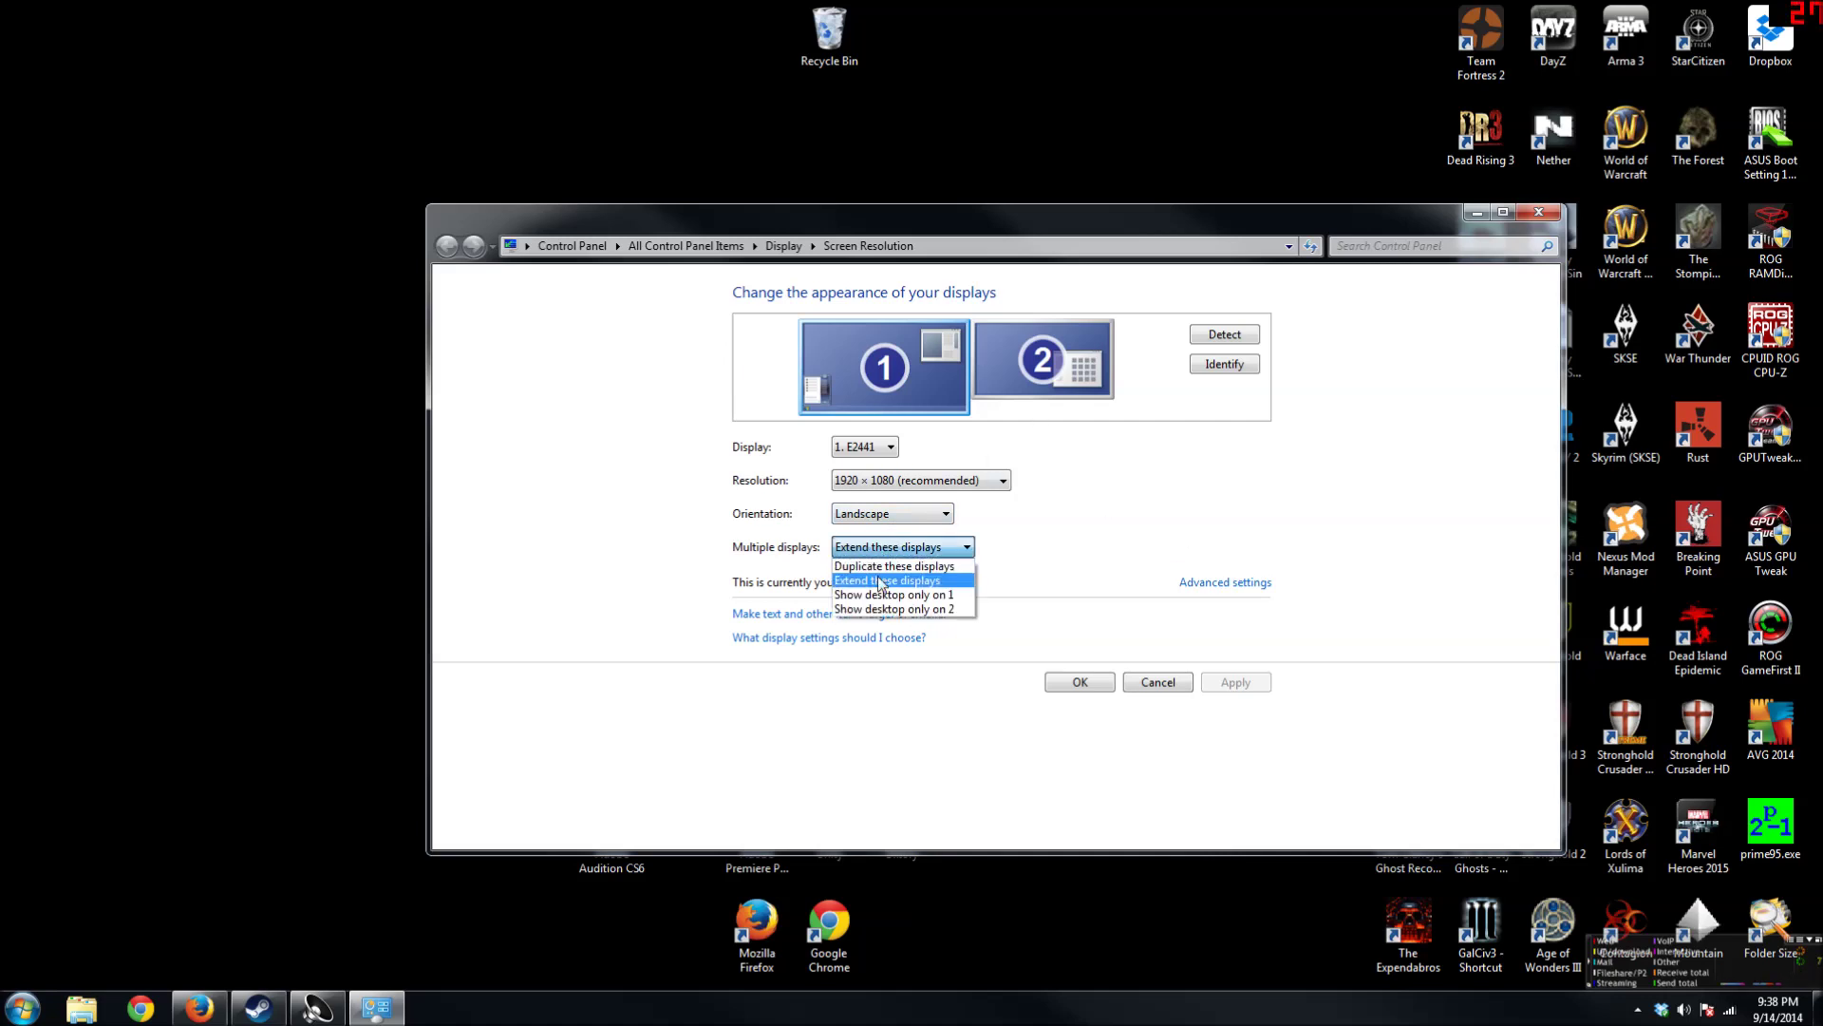
{"action": "left_click", "coordinate": [880, 582]}
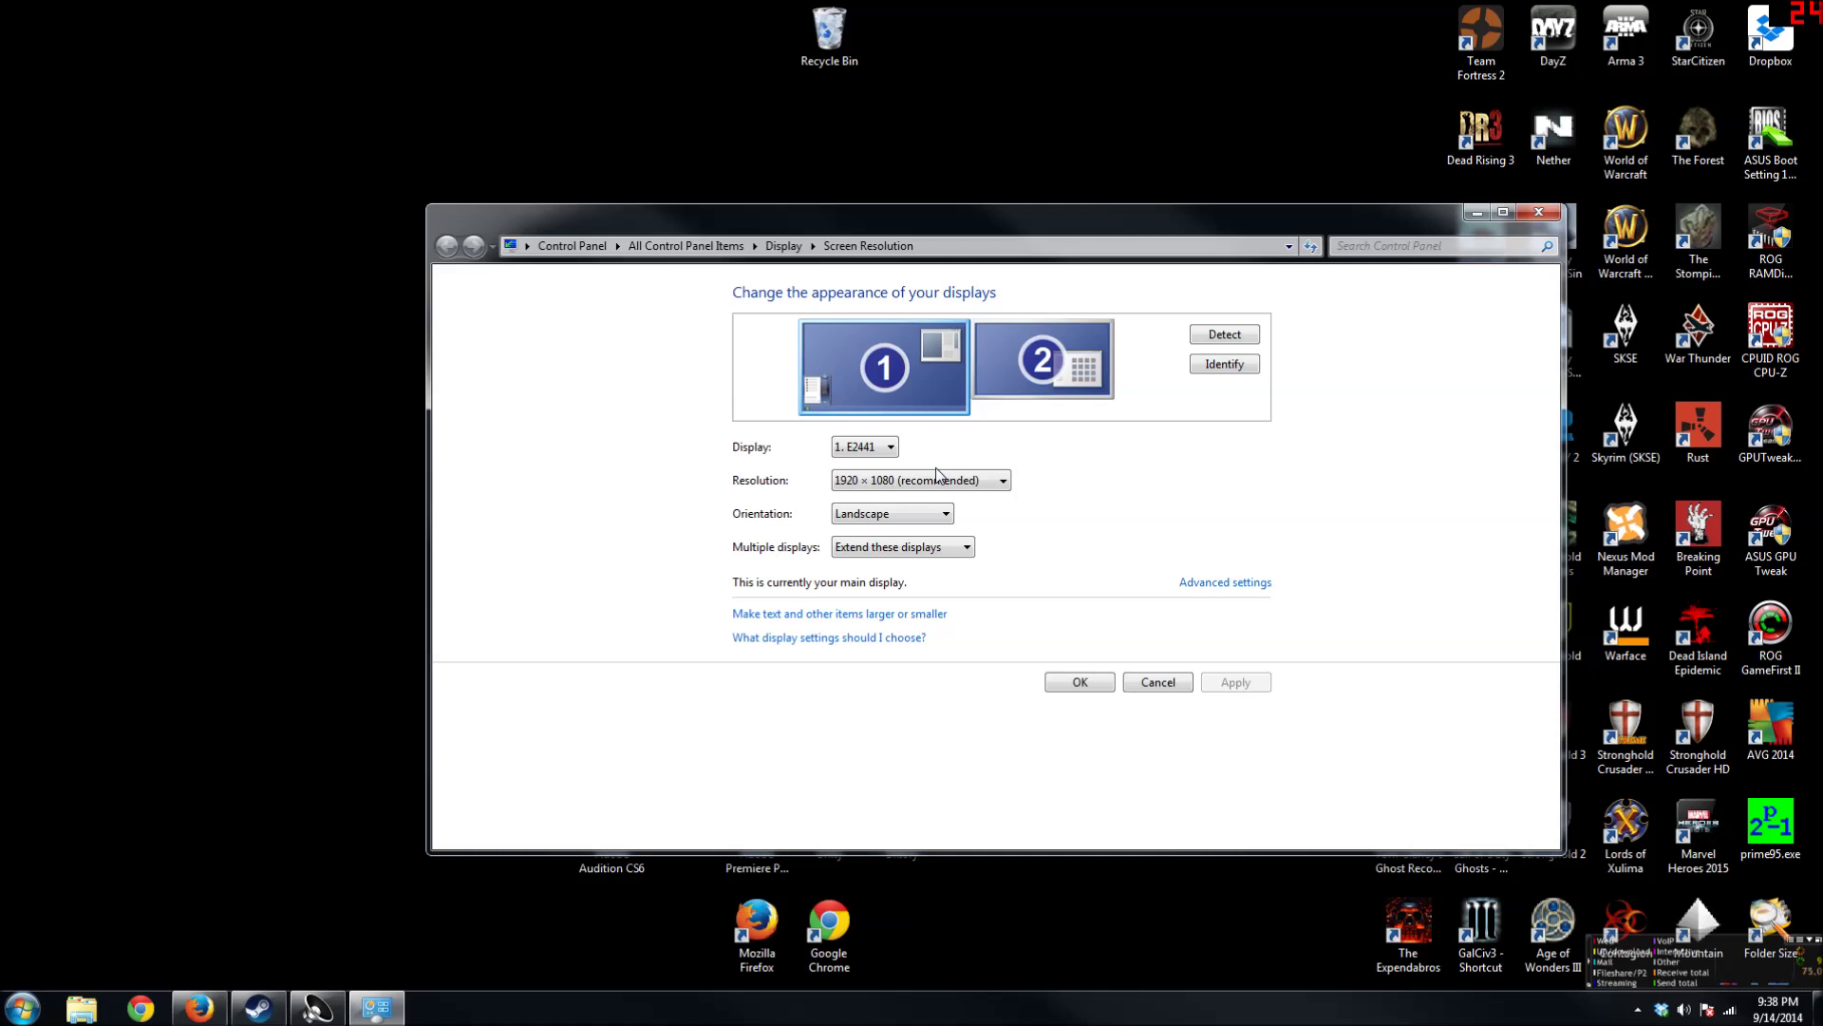
{"action": "key", "text": "super+p"}
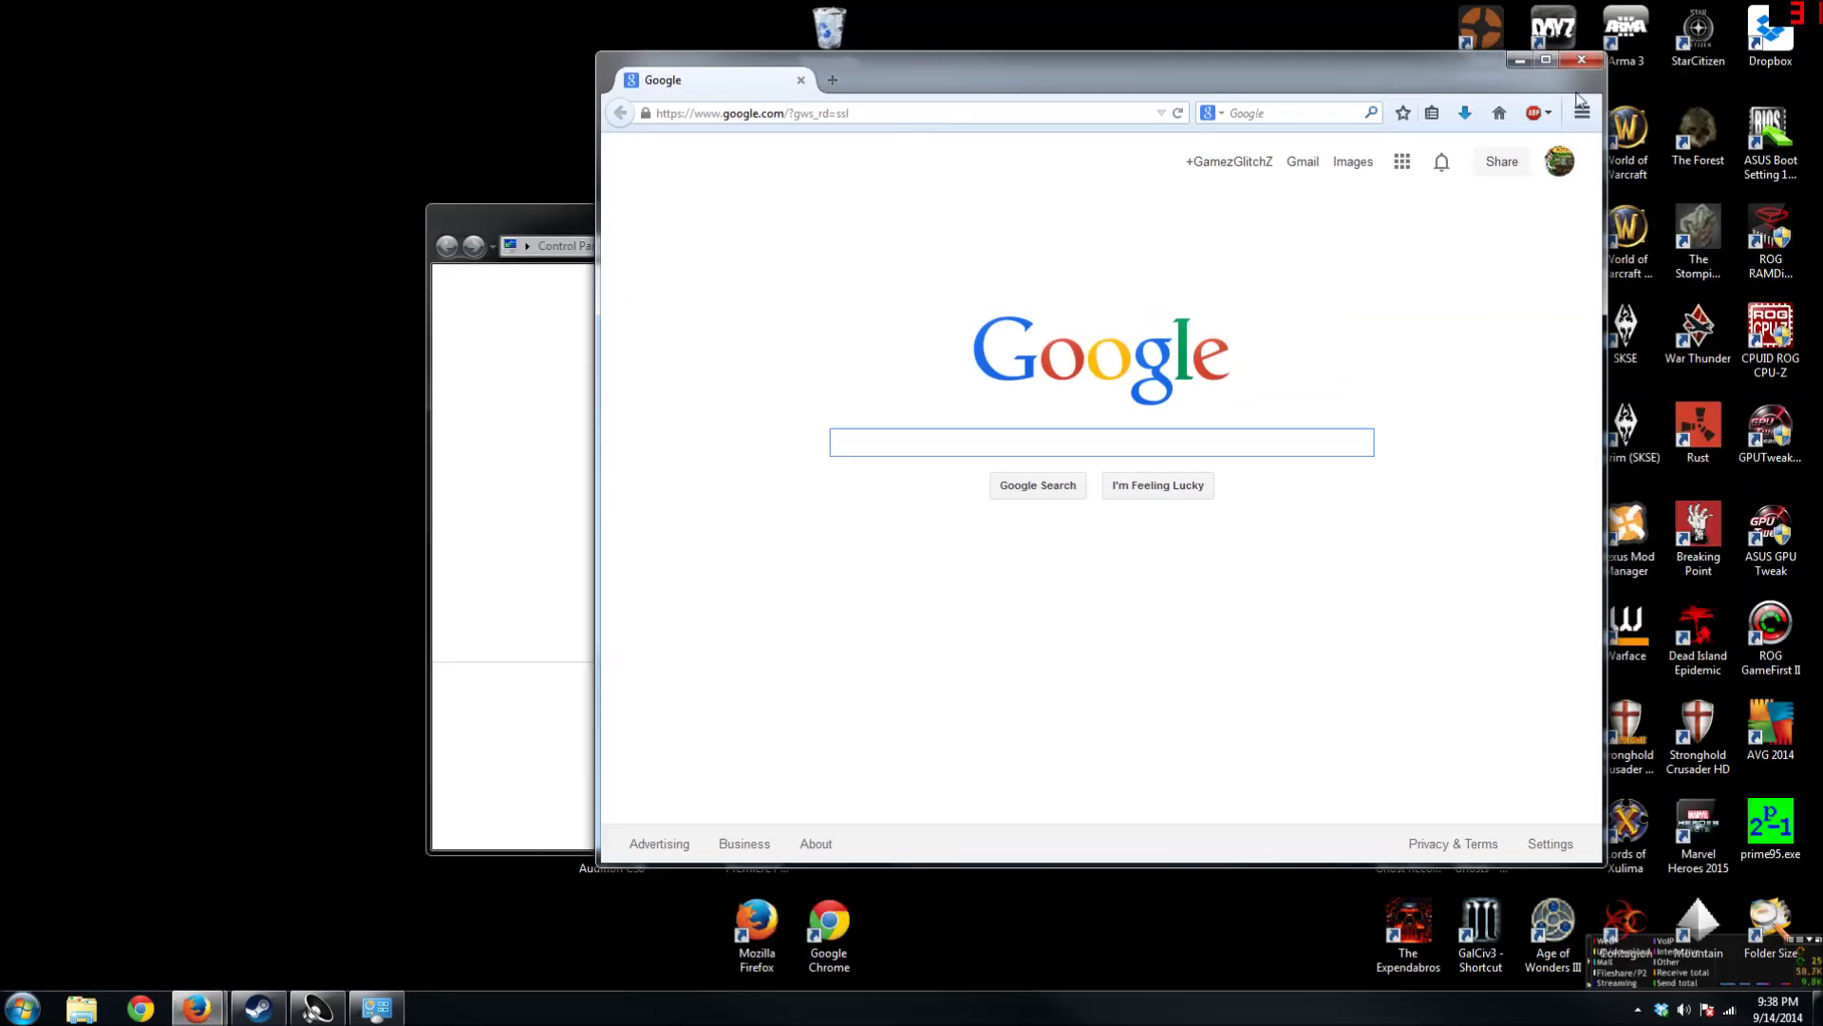
Close the Google window and switch Firefox to the dual-monitor guide article.
{"action": "left_click", "coordinate": [1583, 63]}
{"action": "left_click", "coordinate": [197, 1008]}
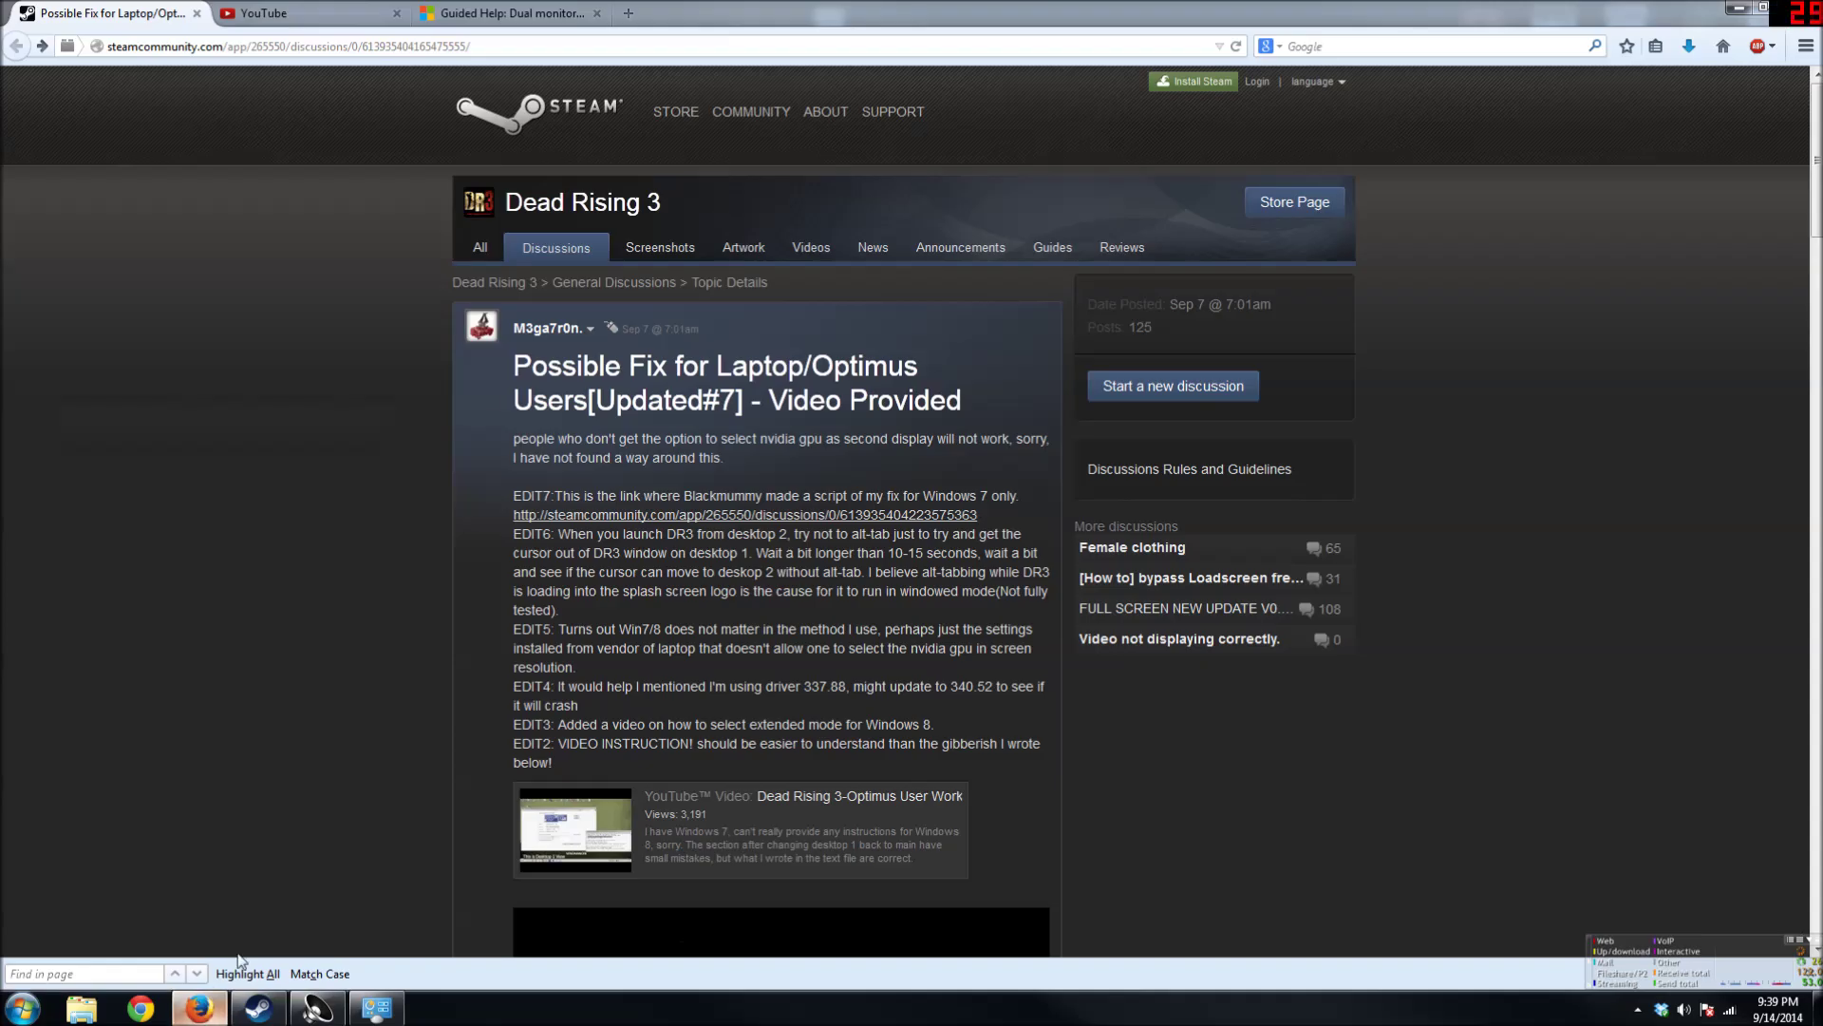
{"action": "left_click", "coordinate": [485, 14]}
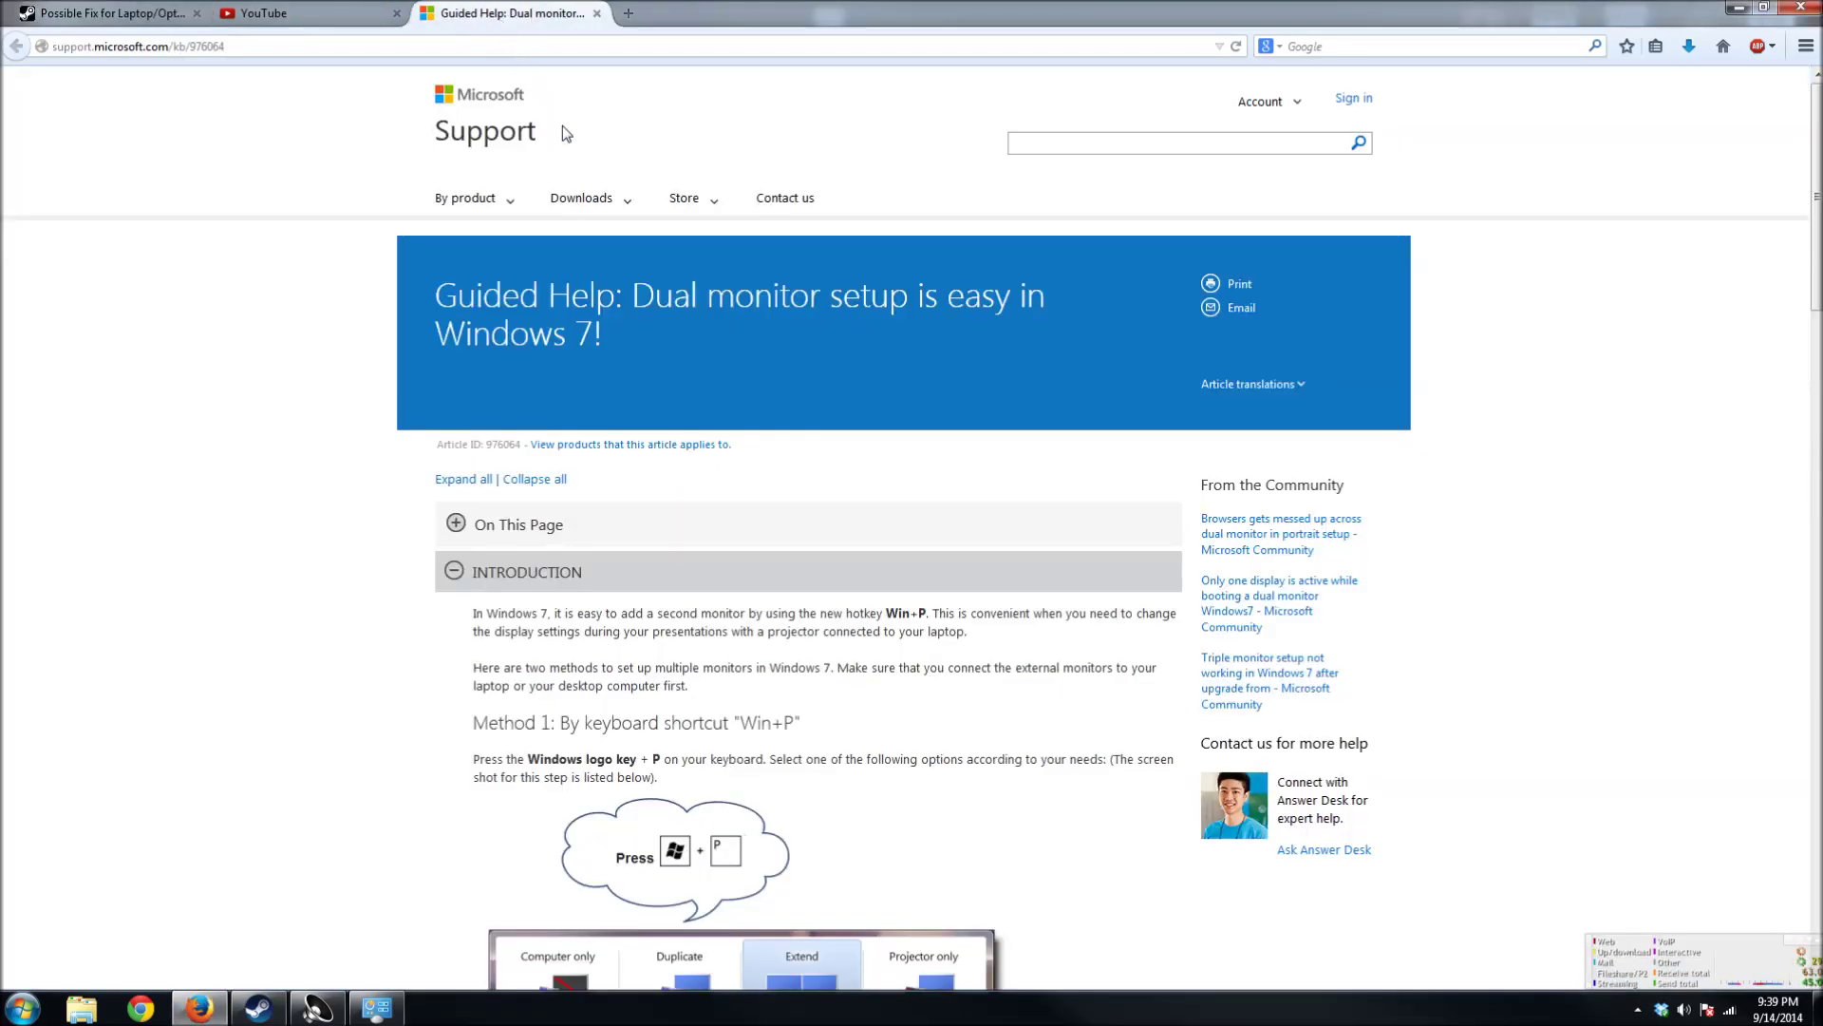
Read through Microsoft's dual-monitor guide, then minimise Firefox to show the desktop.
{"action": "scroll", "coordinate": [750, 665], "scroll_direction": "down", "scroll_amount": 4}
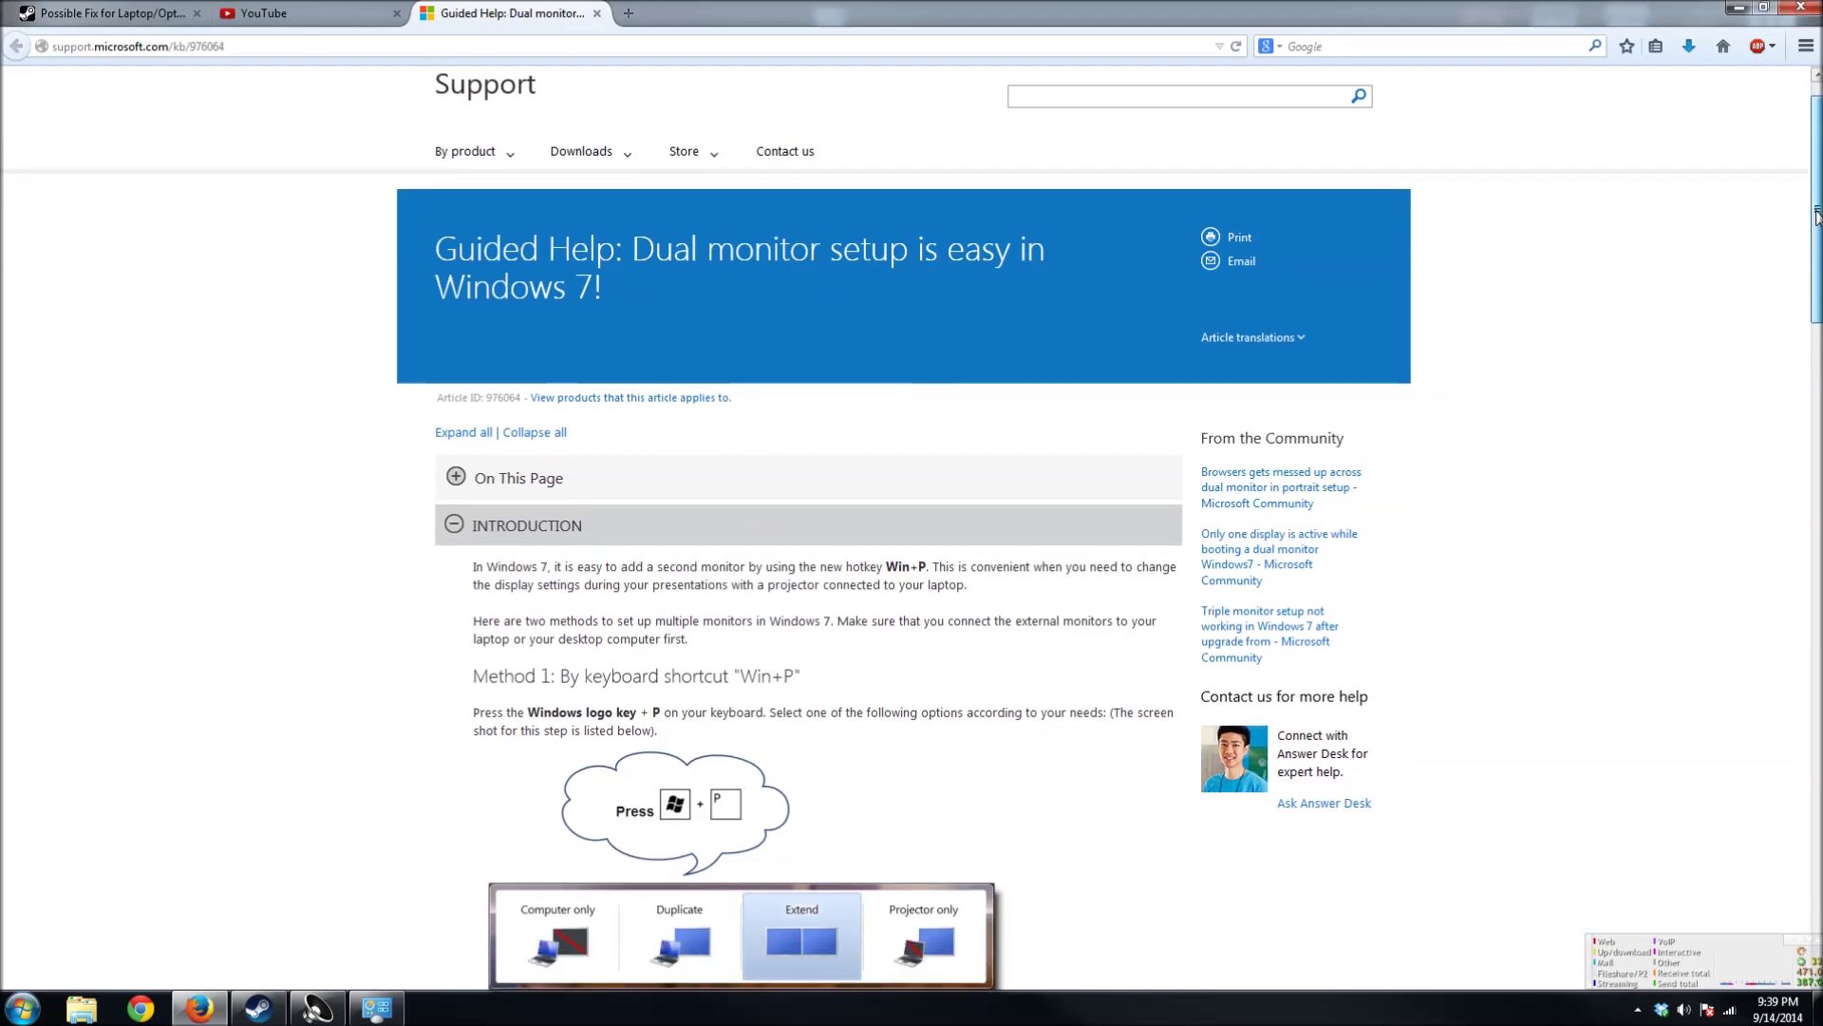
{"action": "scroll", "coordinate": [751, 569], "scroll_direction": "down", "scroll_amount": 5}
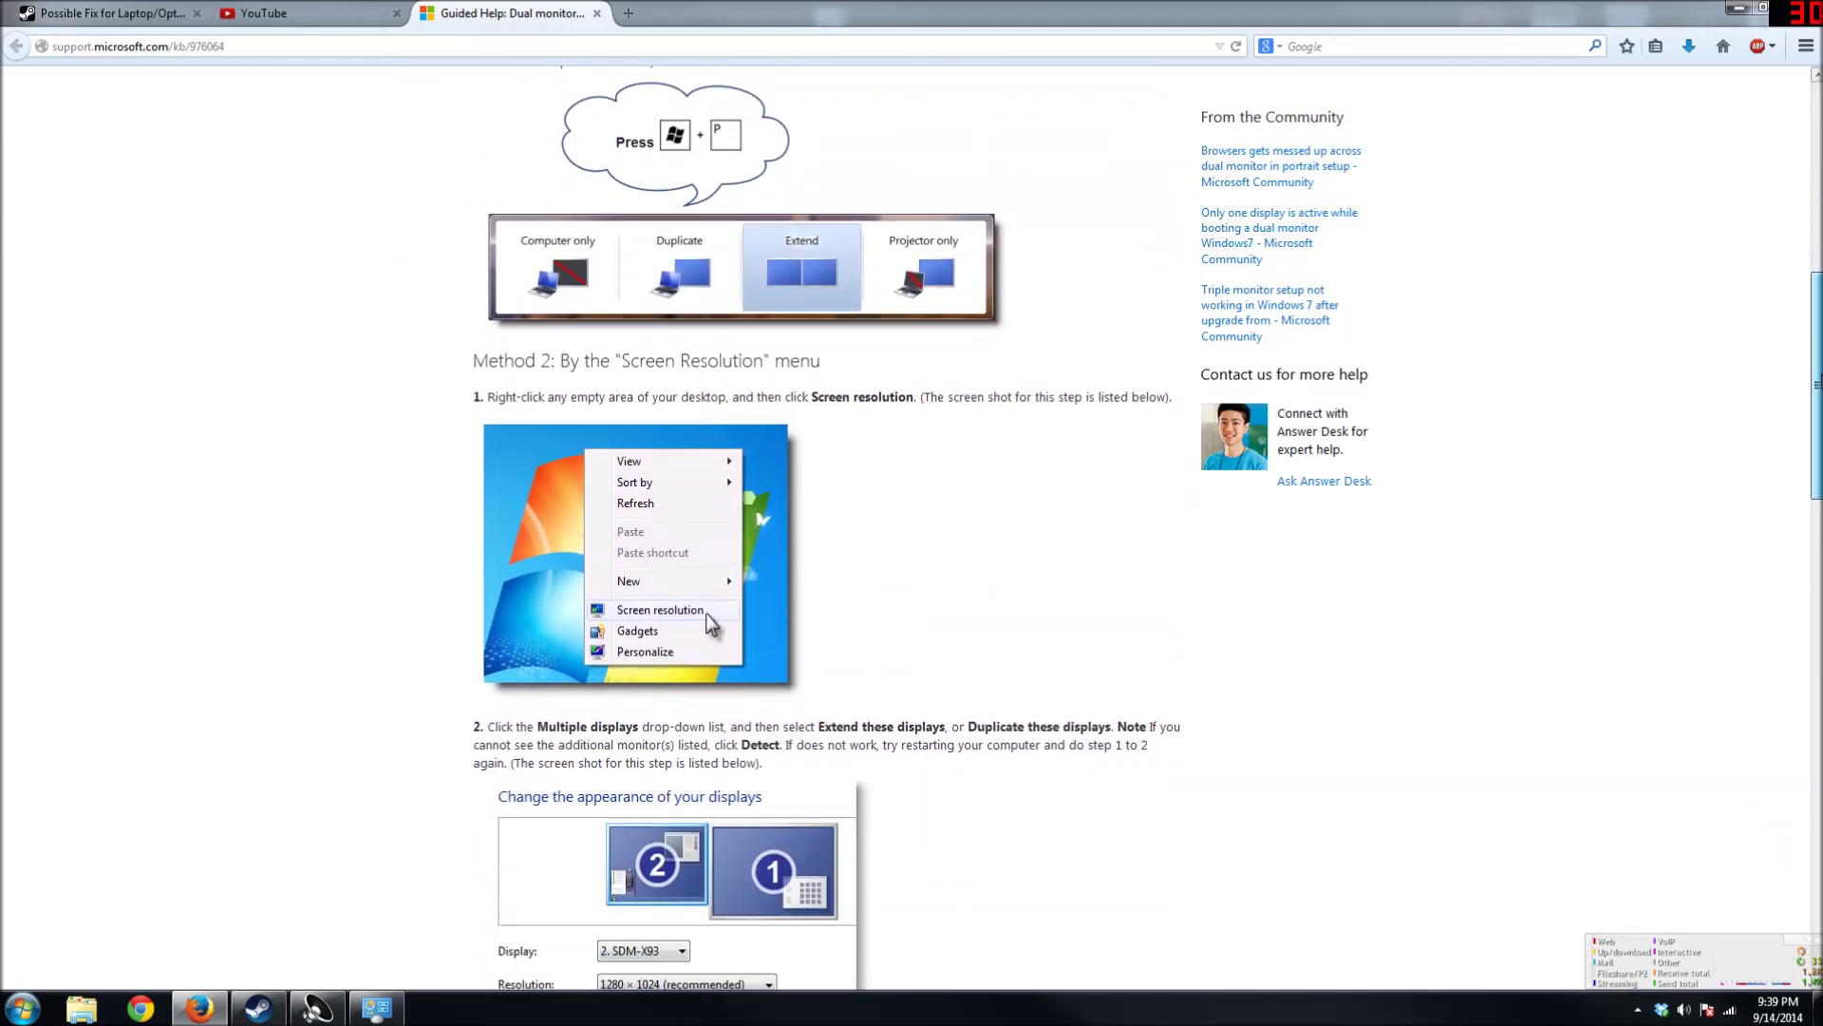
{"action": "left_click_drag", "start_coordinate": [1816, 408], "coordinate": [1802, 527]}
{"action": "scroll", "coordinate": [1801, 527], "scroll_direction": "down", "scroll_amount": 2}
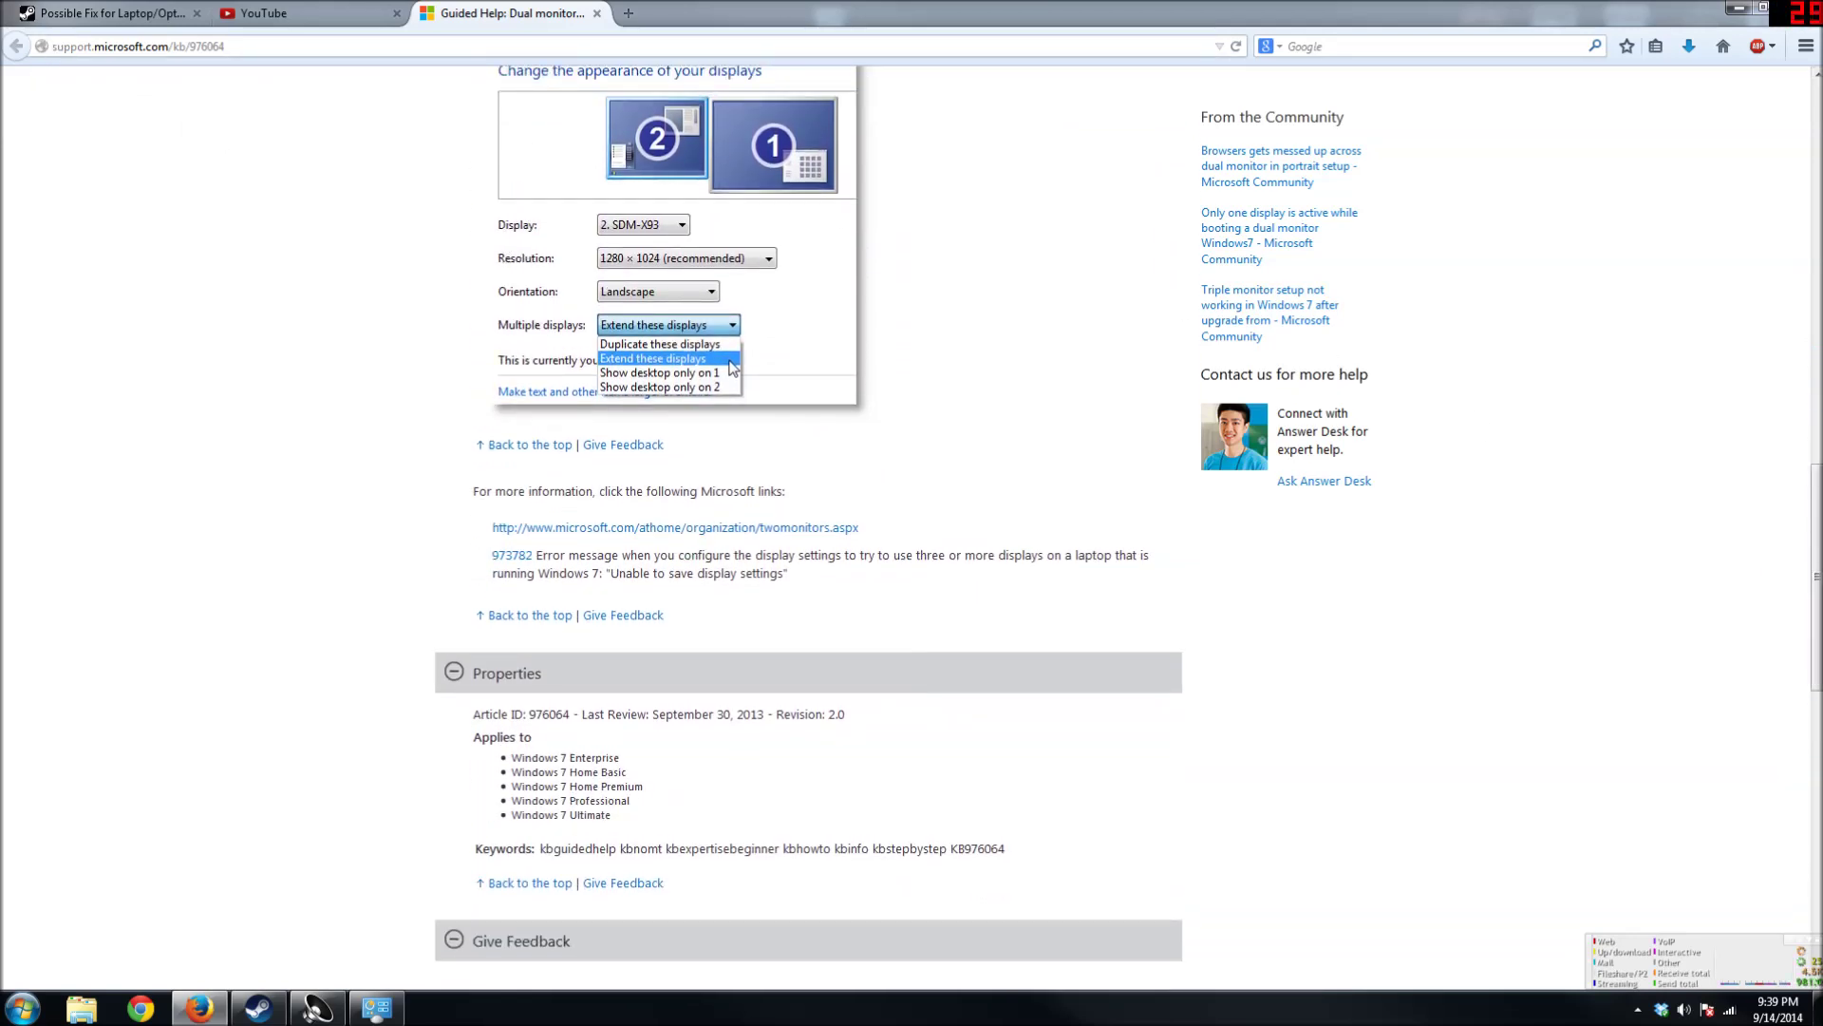
{"action": "left_click", "coordinate": [95, 47]}
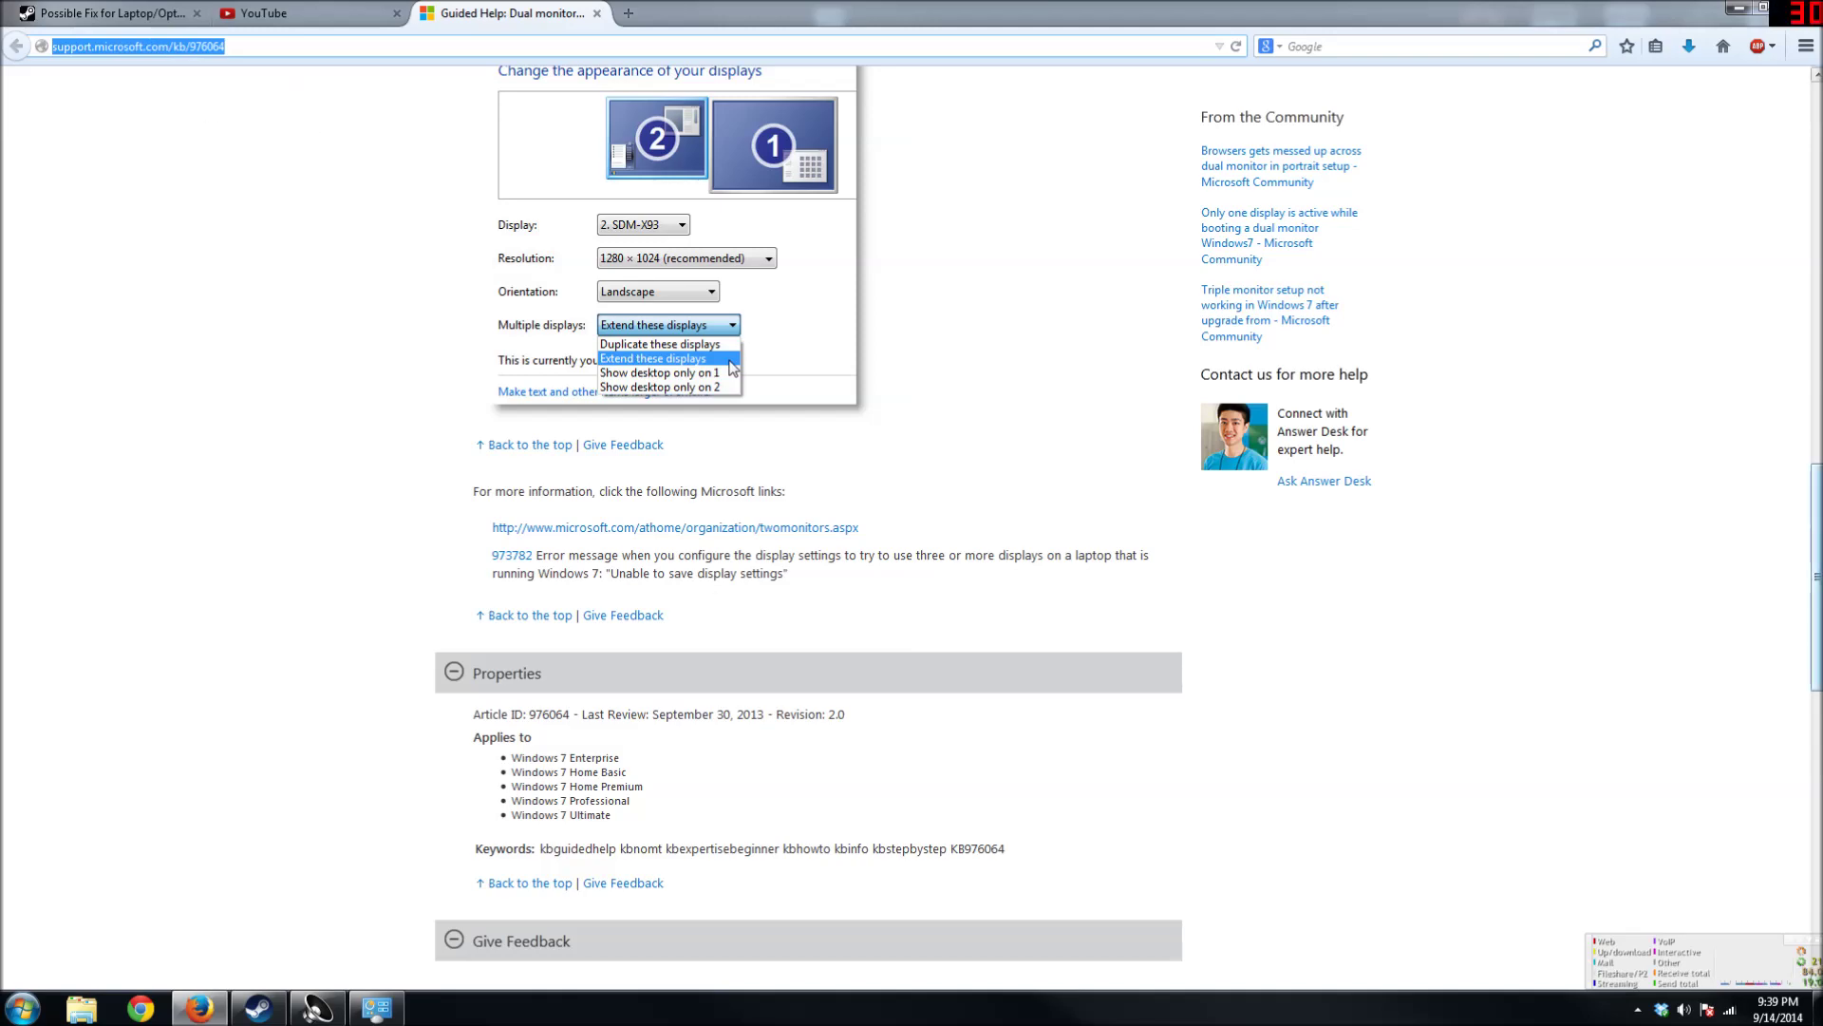
{"action": "left_click_drag", "start_coordinate": [1804, 574], "coordinate": [1729, 191]}
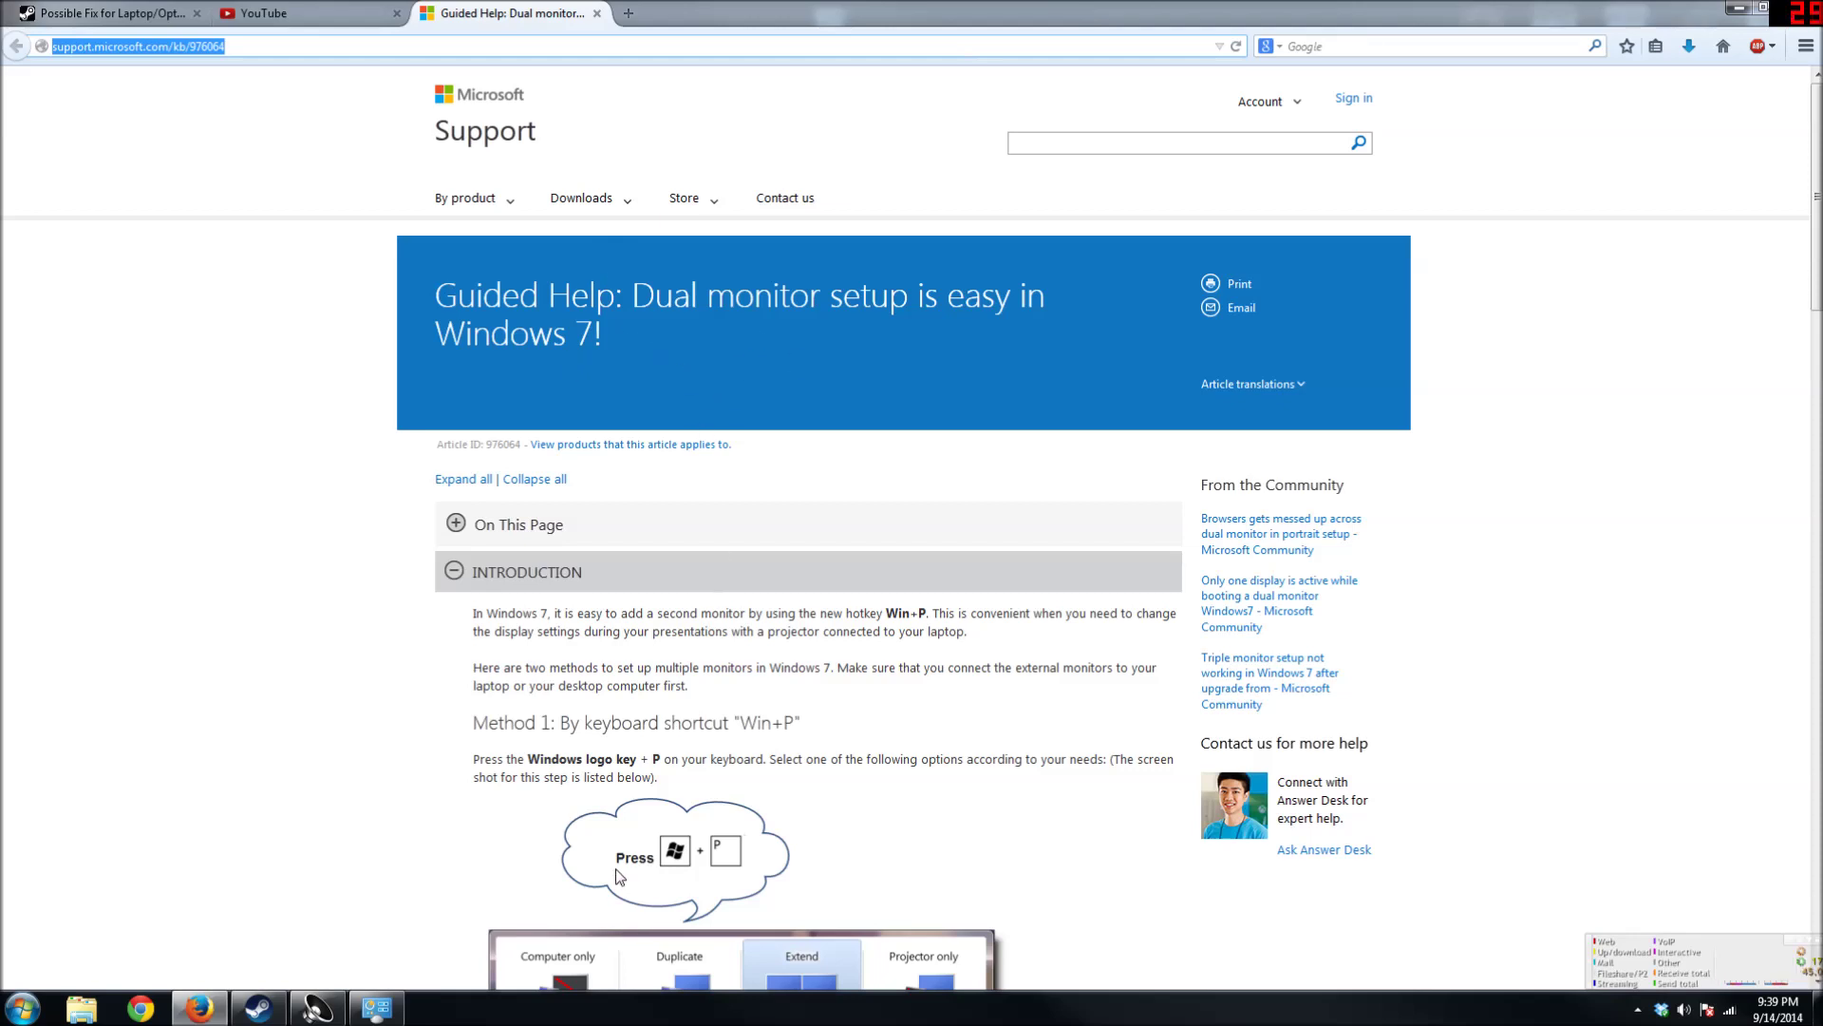
{"action": "left_click", "coordinate": [665, 851]}
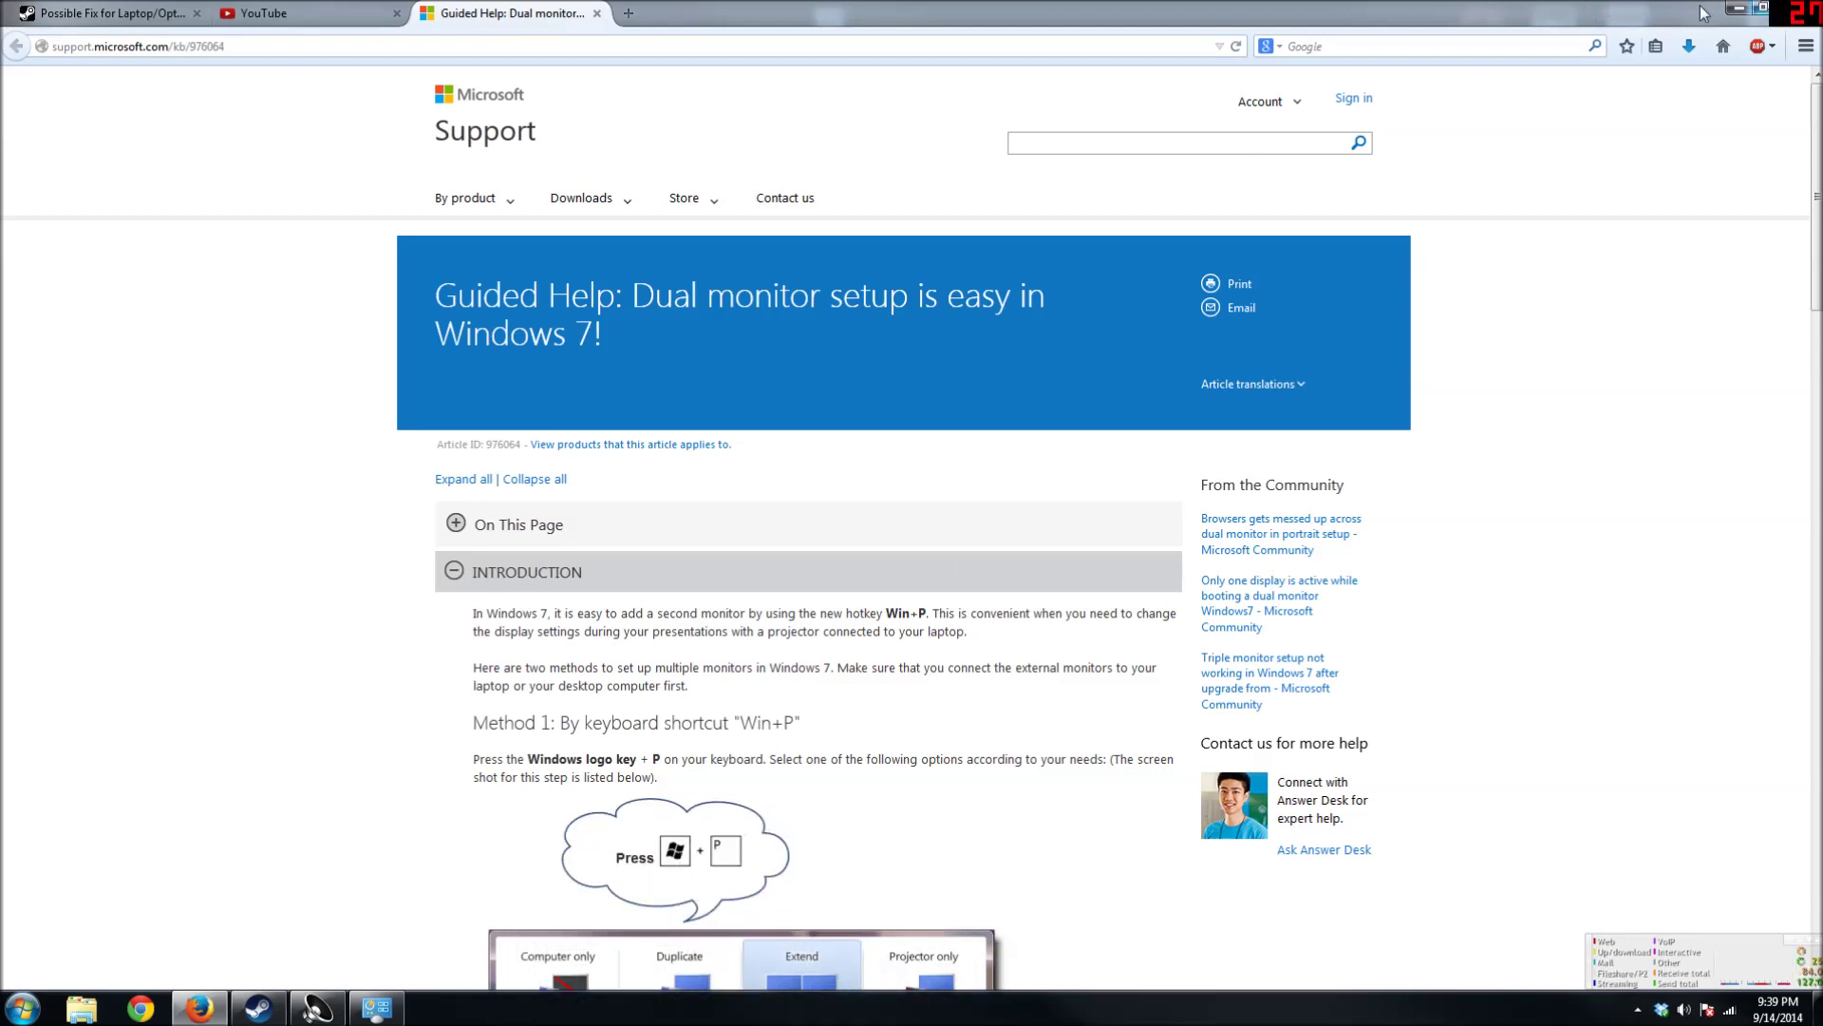
{"action": "left_click", "coordinate": [1736, 8]}
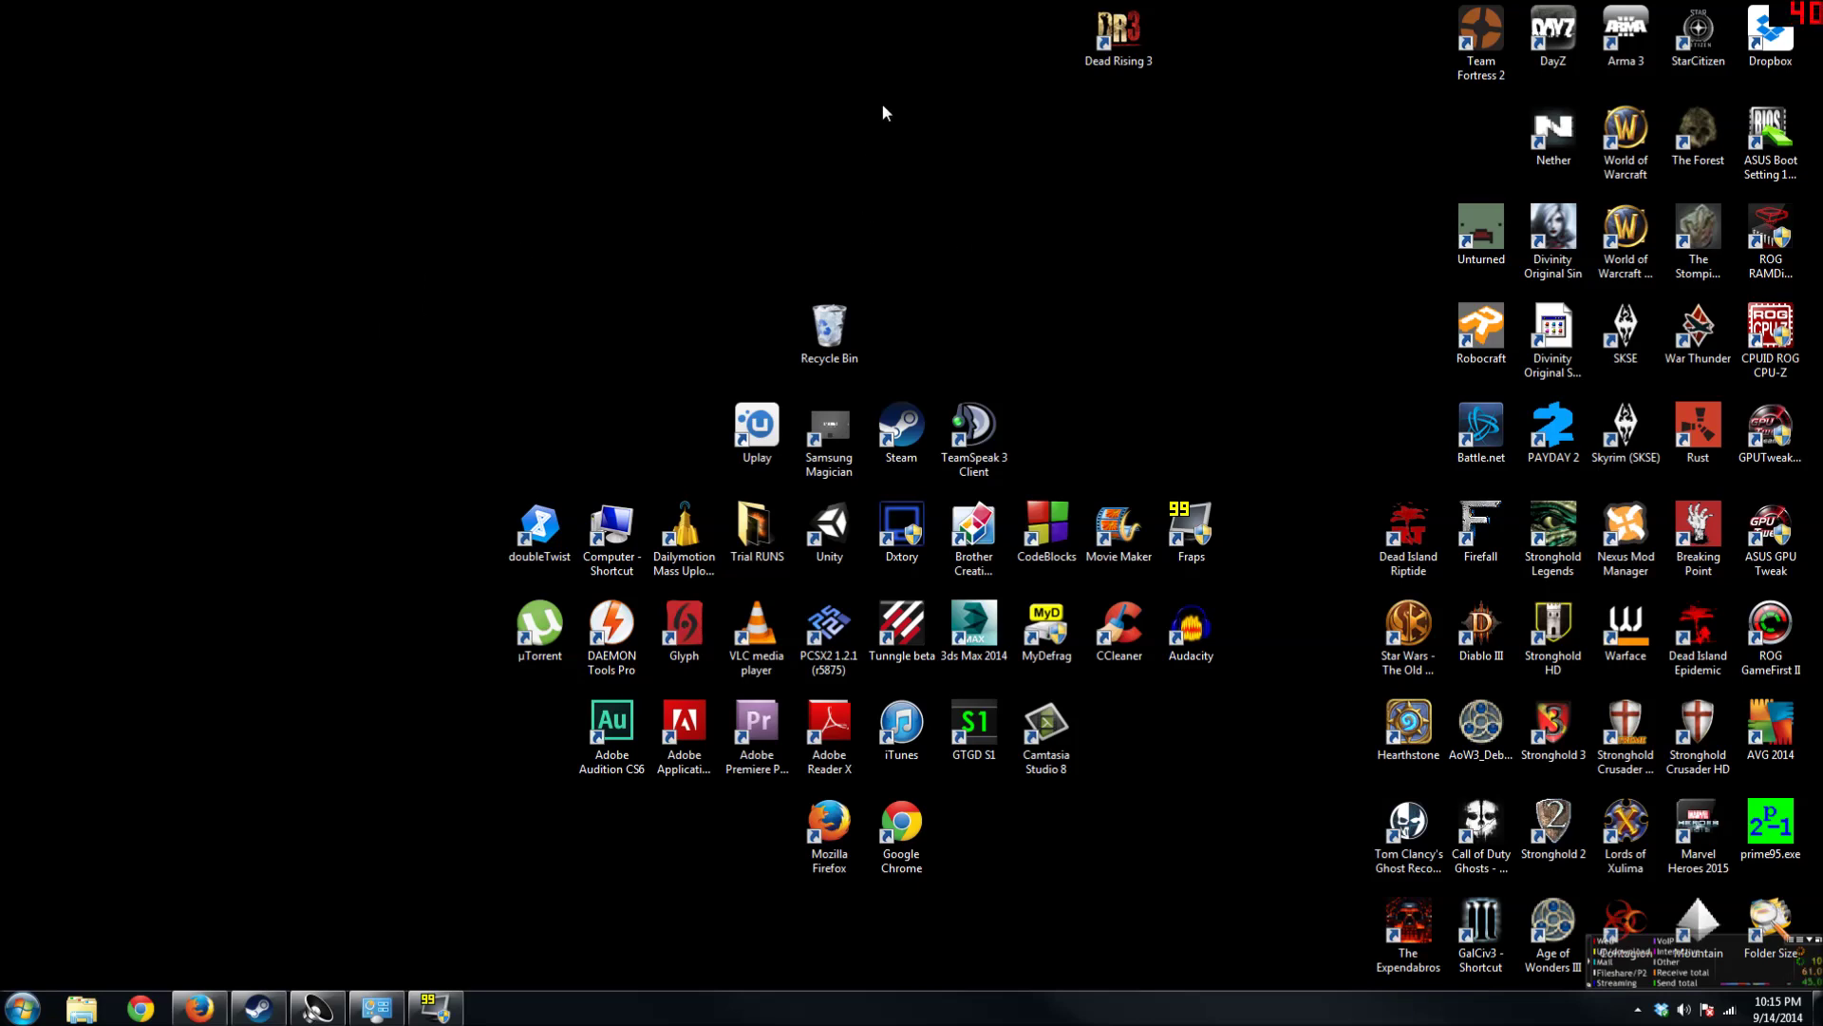
Create a new folder on the desktop and name it DR3.
{"action": "left_click", "coordinate": [22, 1007]}
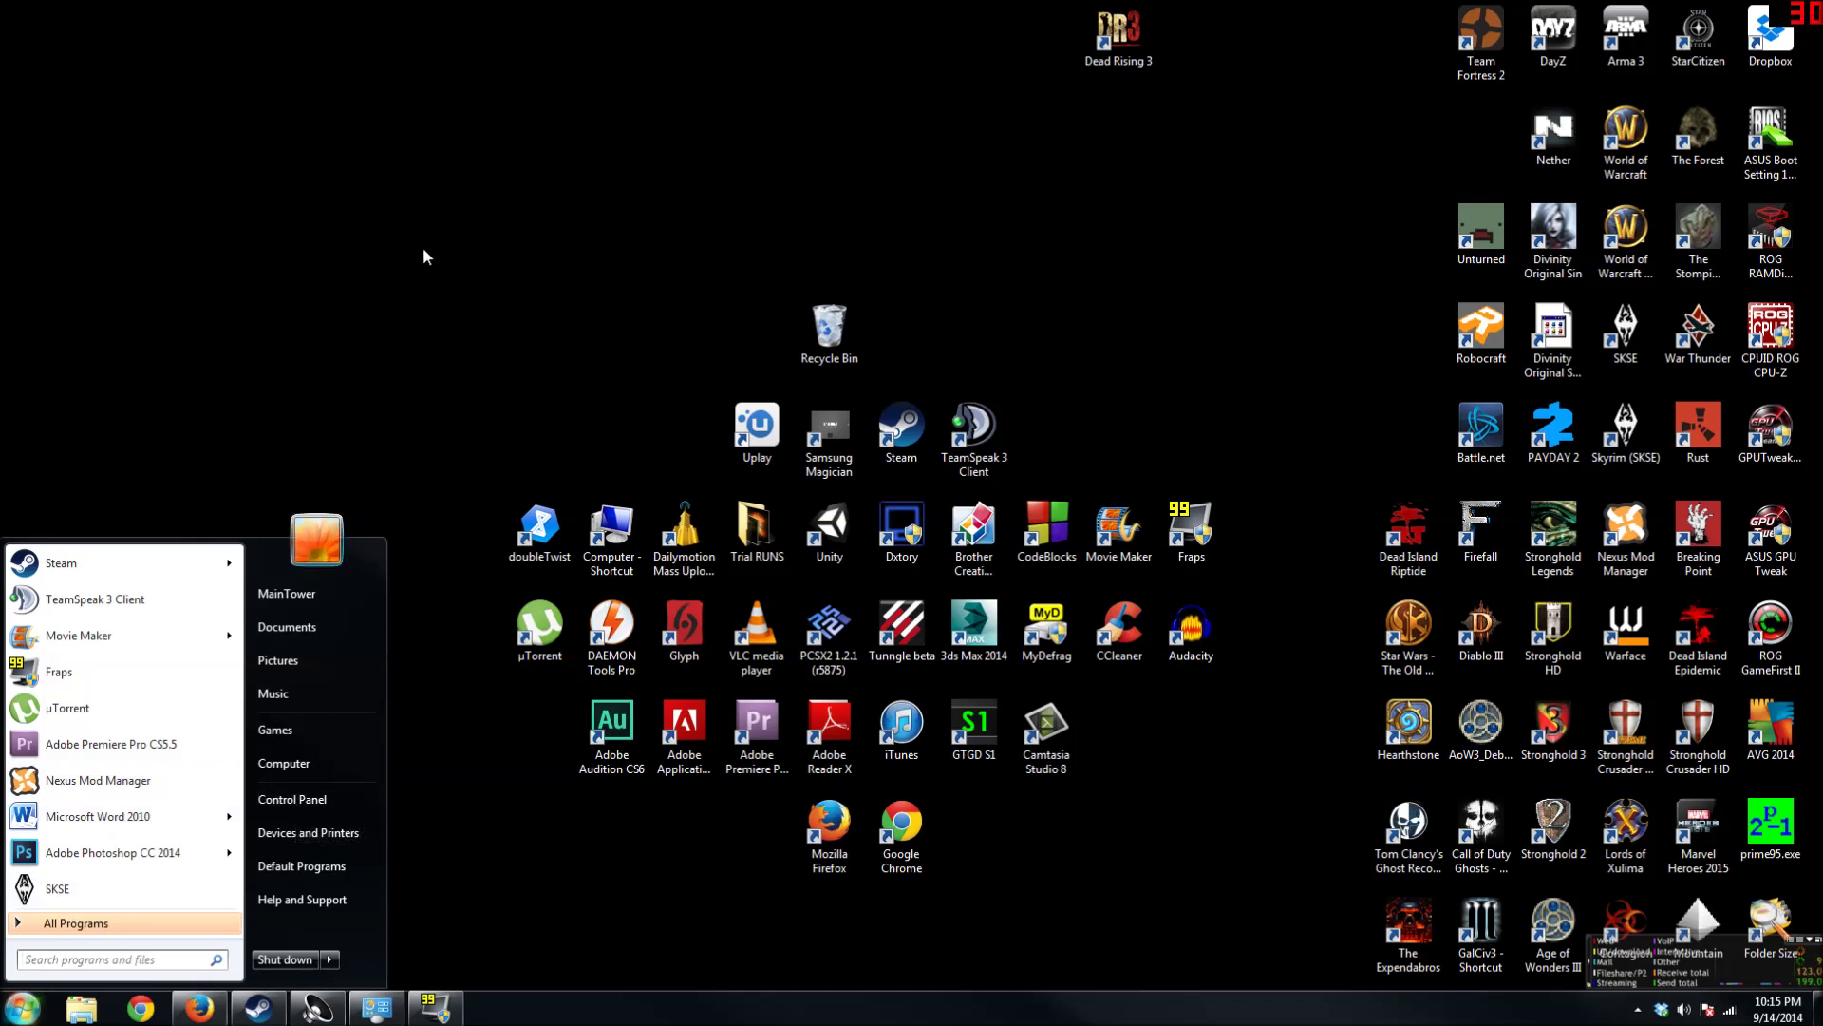
{"action": "left_click", "coordinate": [487, 238]}
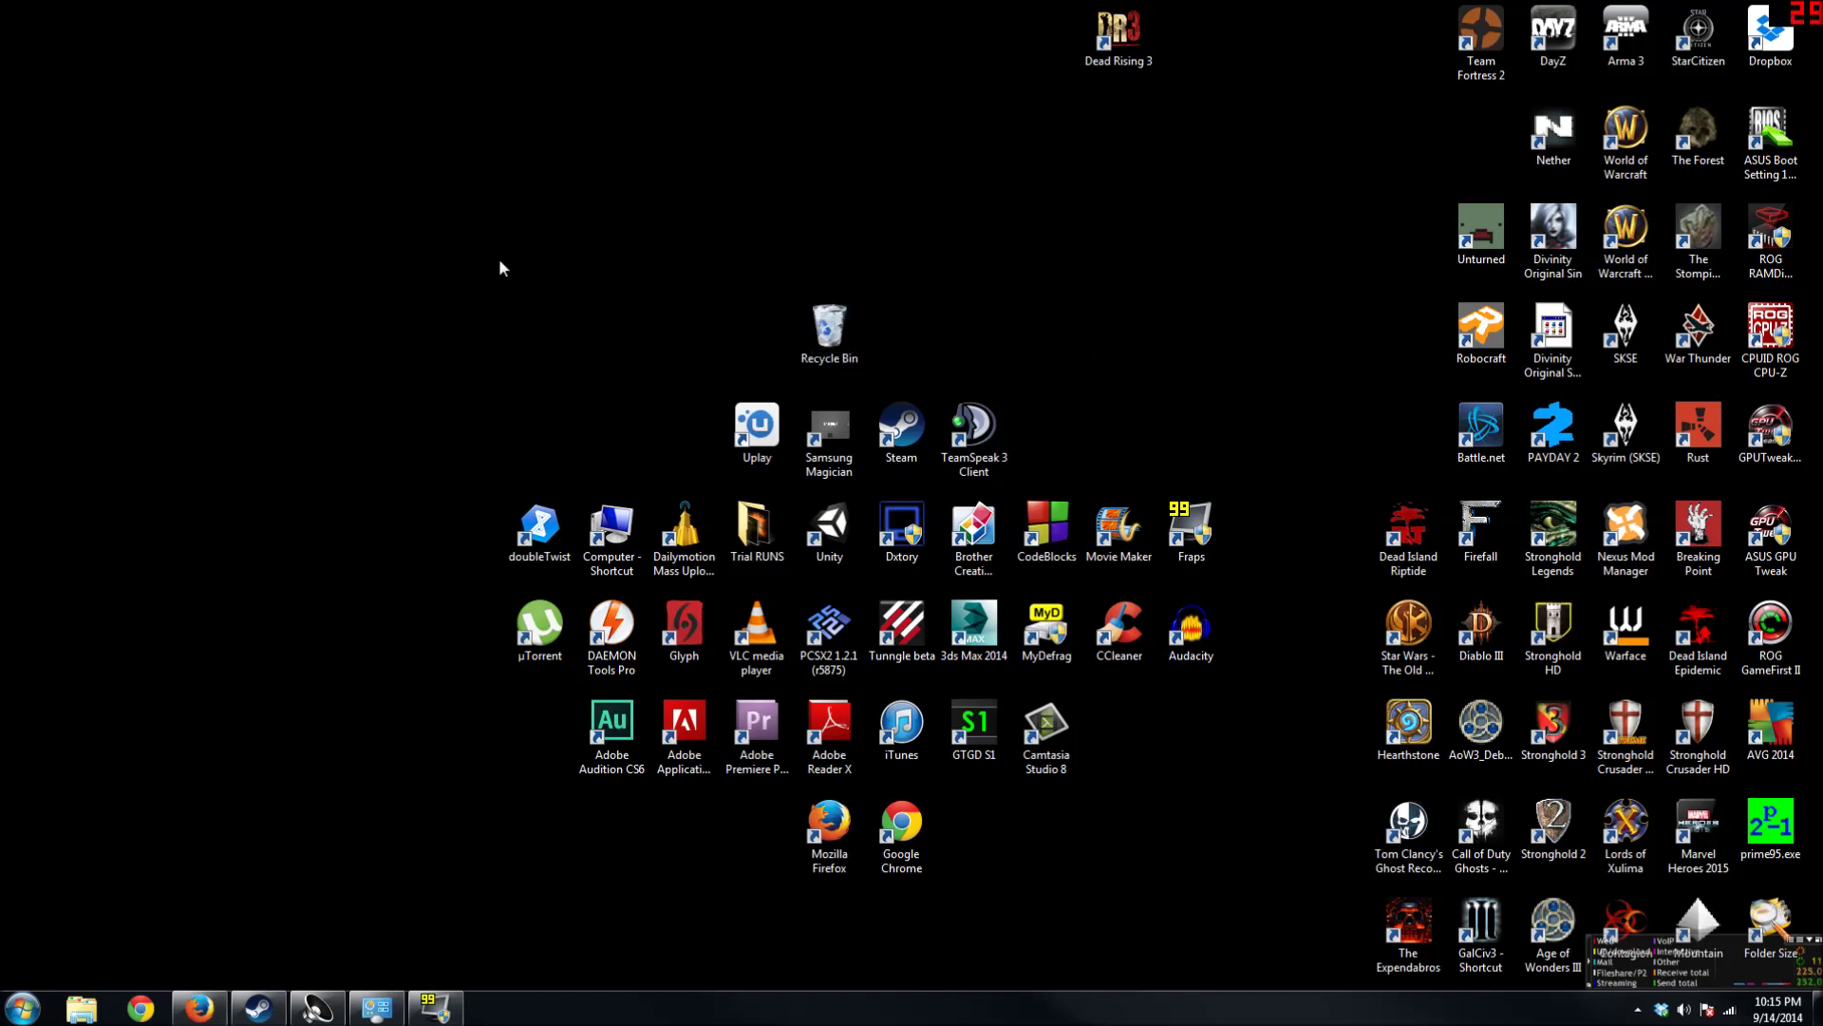
{"action": "right_click", "coordinate": [580, 285]}
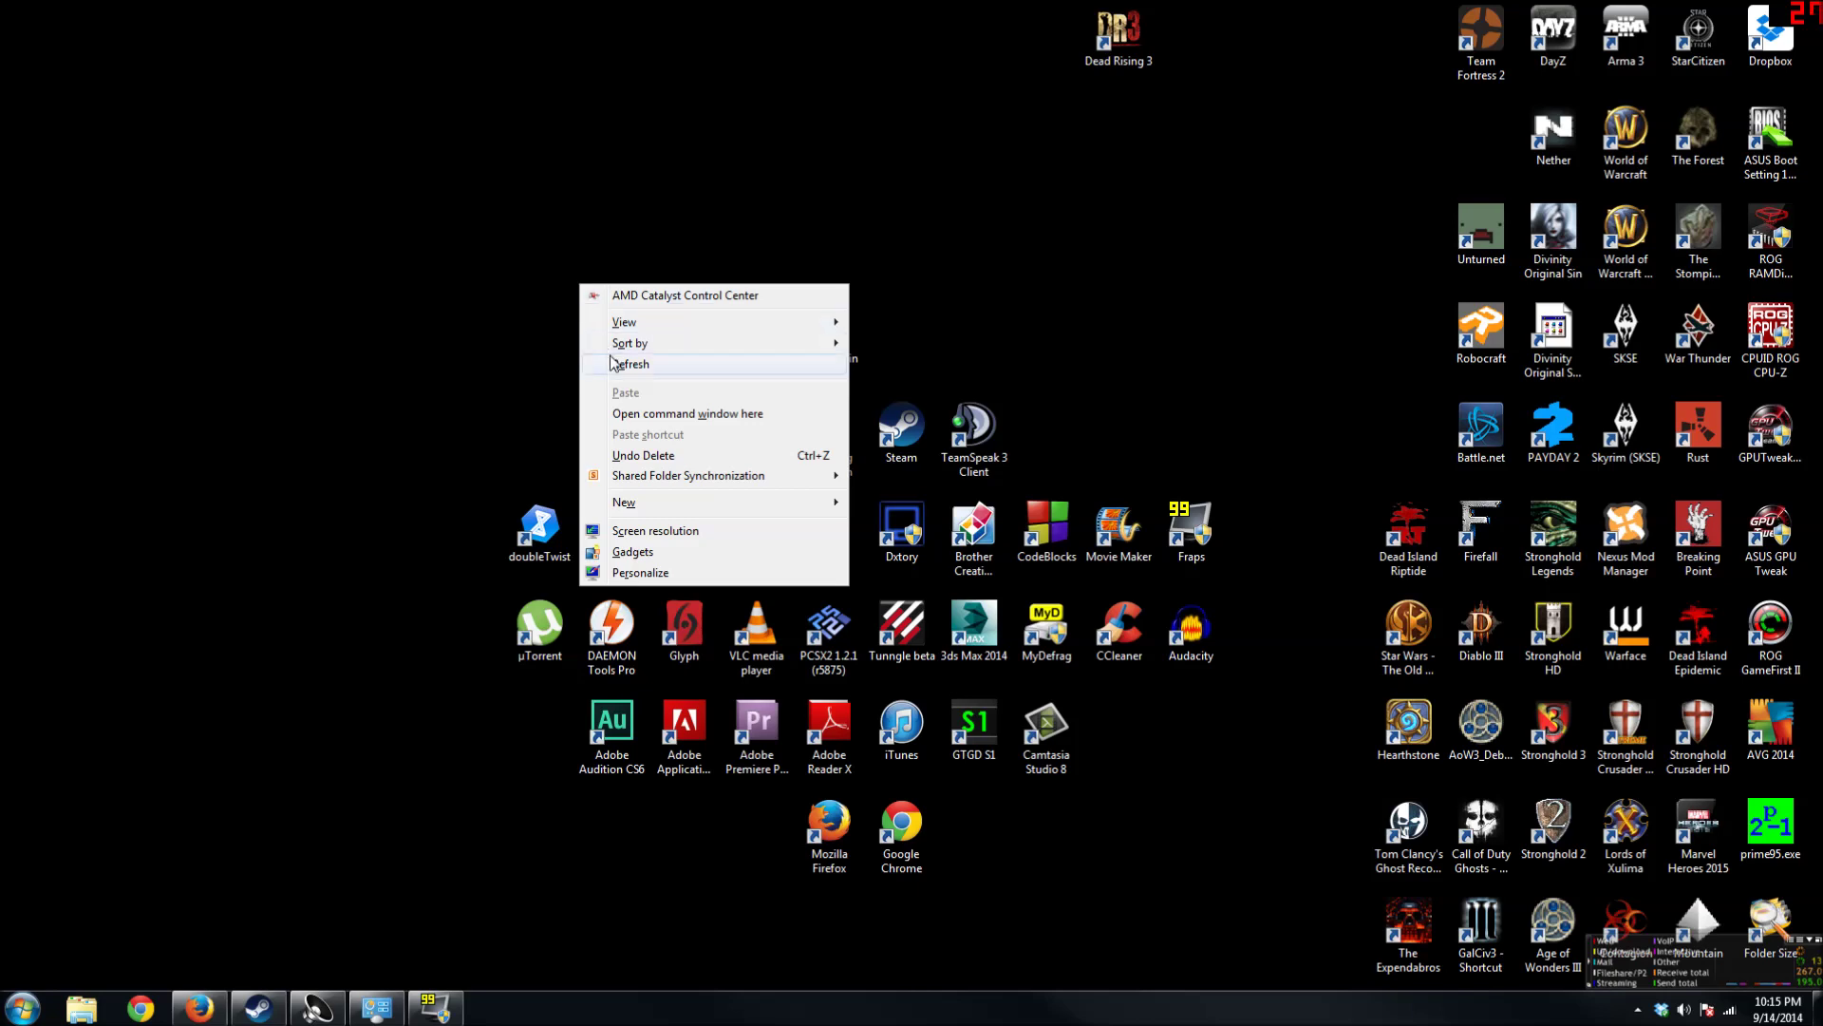
{"action": "mouse_move", "coordinate": [669, 502]}
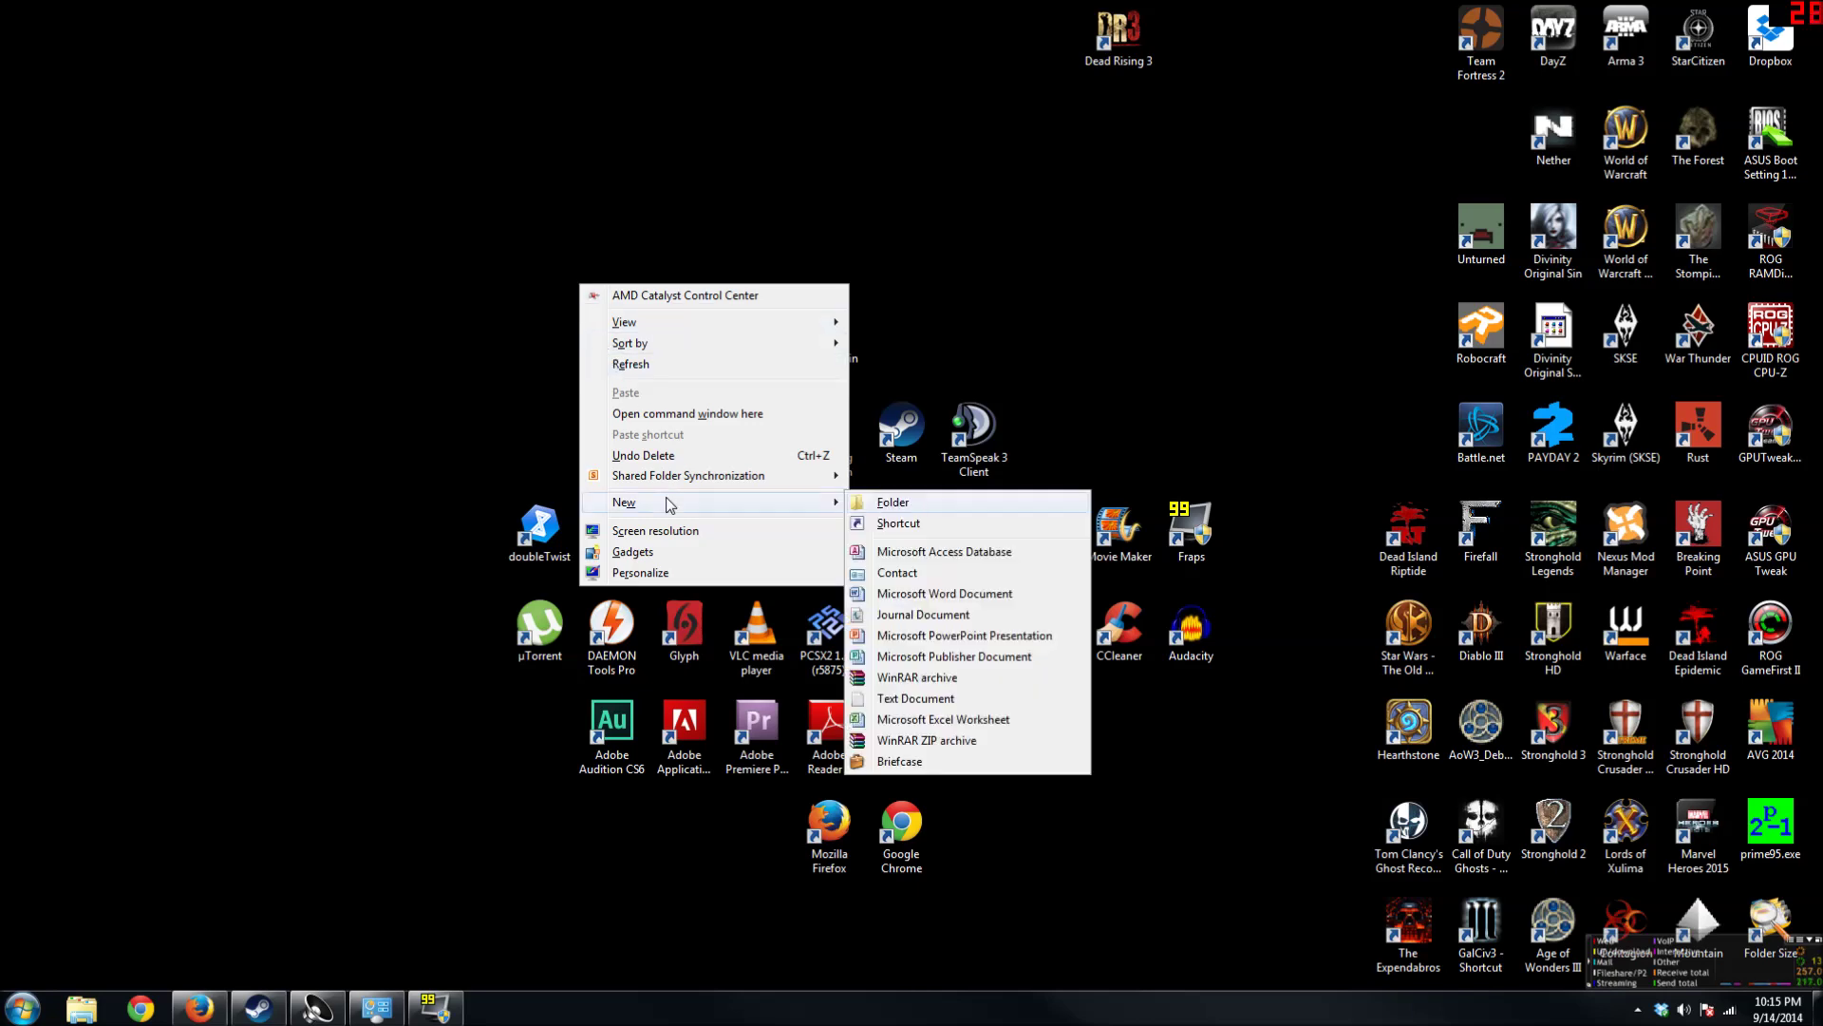
{"action": "left_click", "coordinate": [898, 508]}
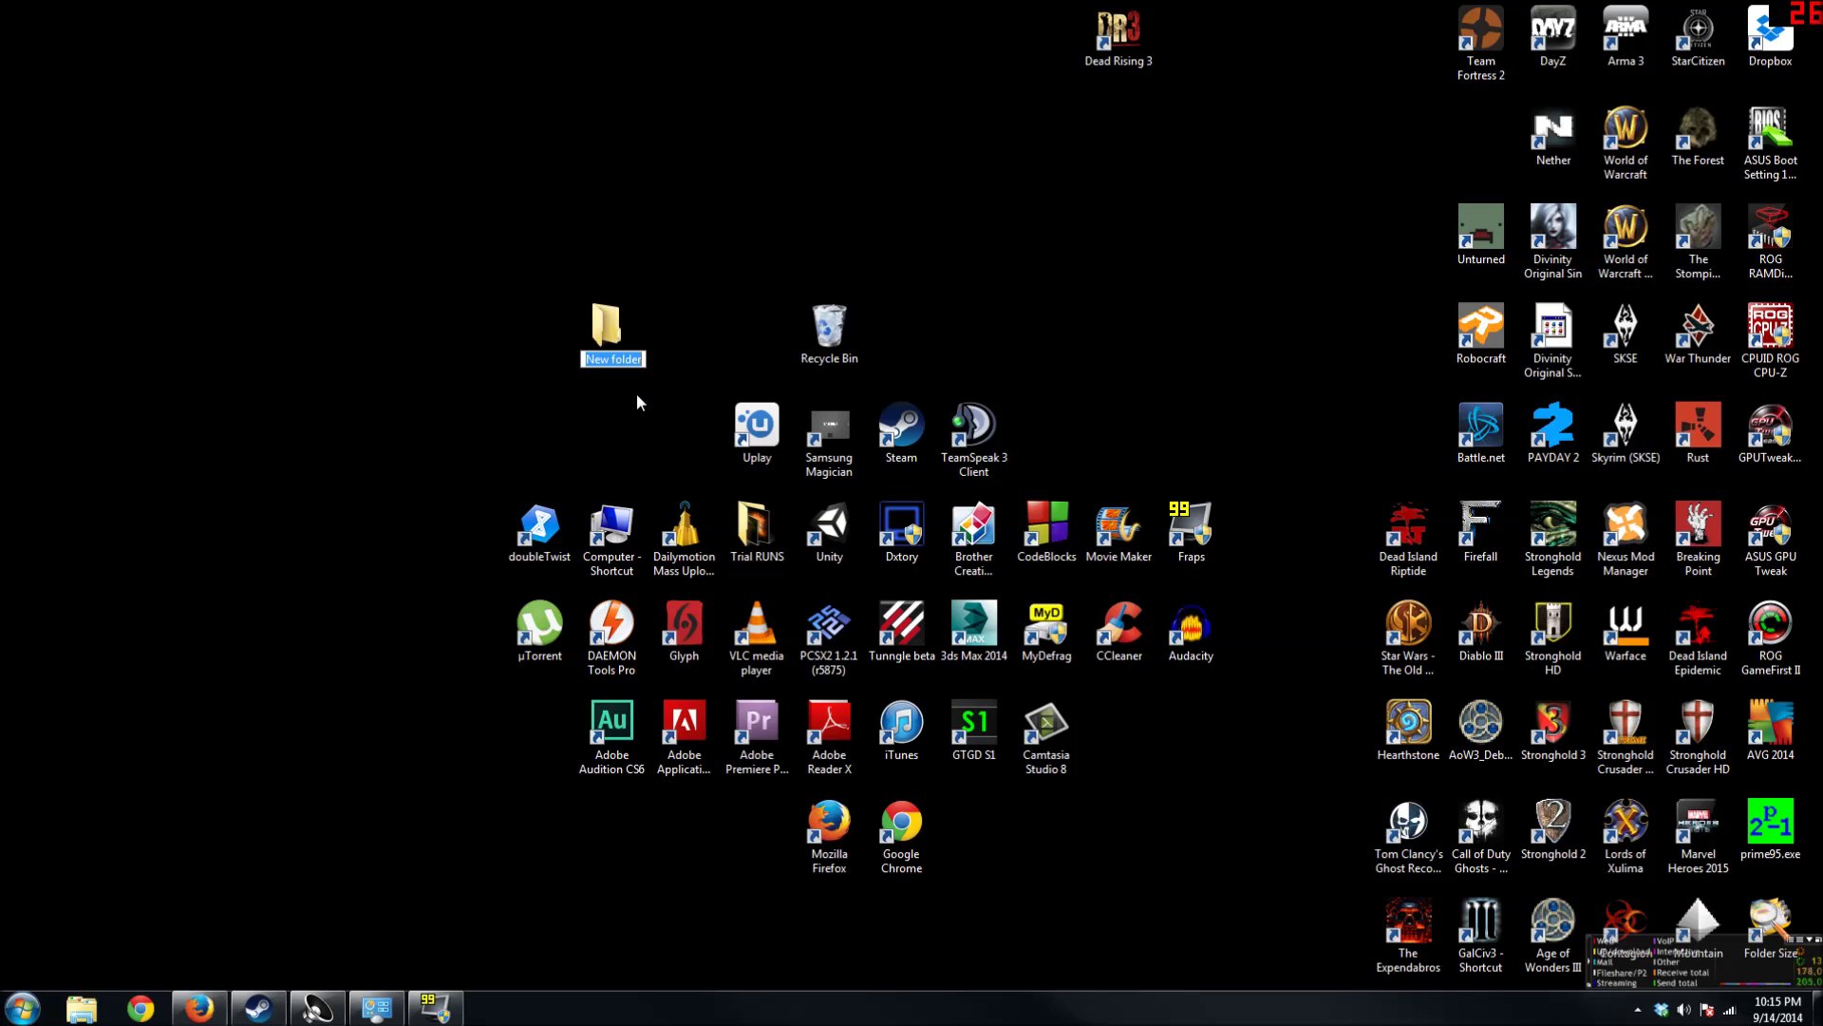
{"action": "type", "text": "DR3"}
{"action": "key", "text": "Return"}
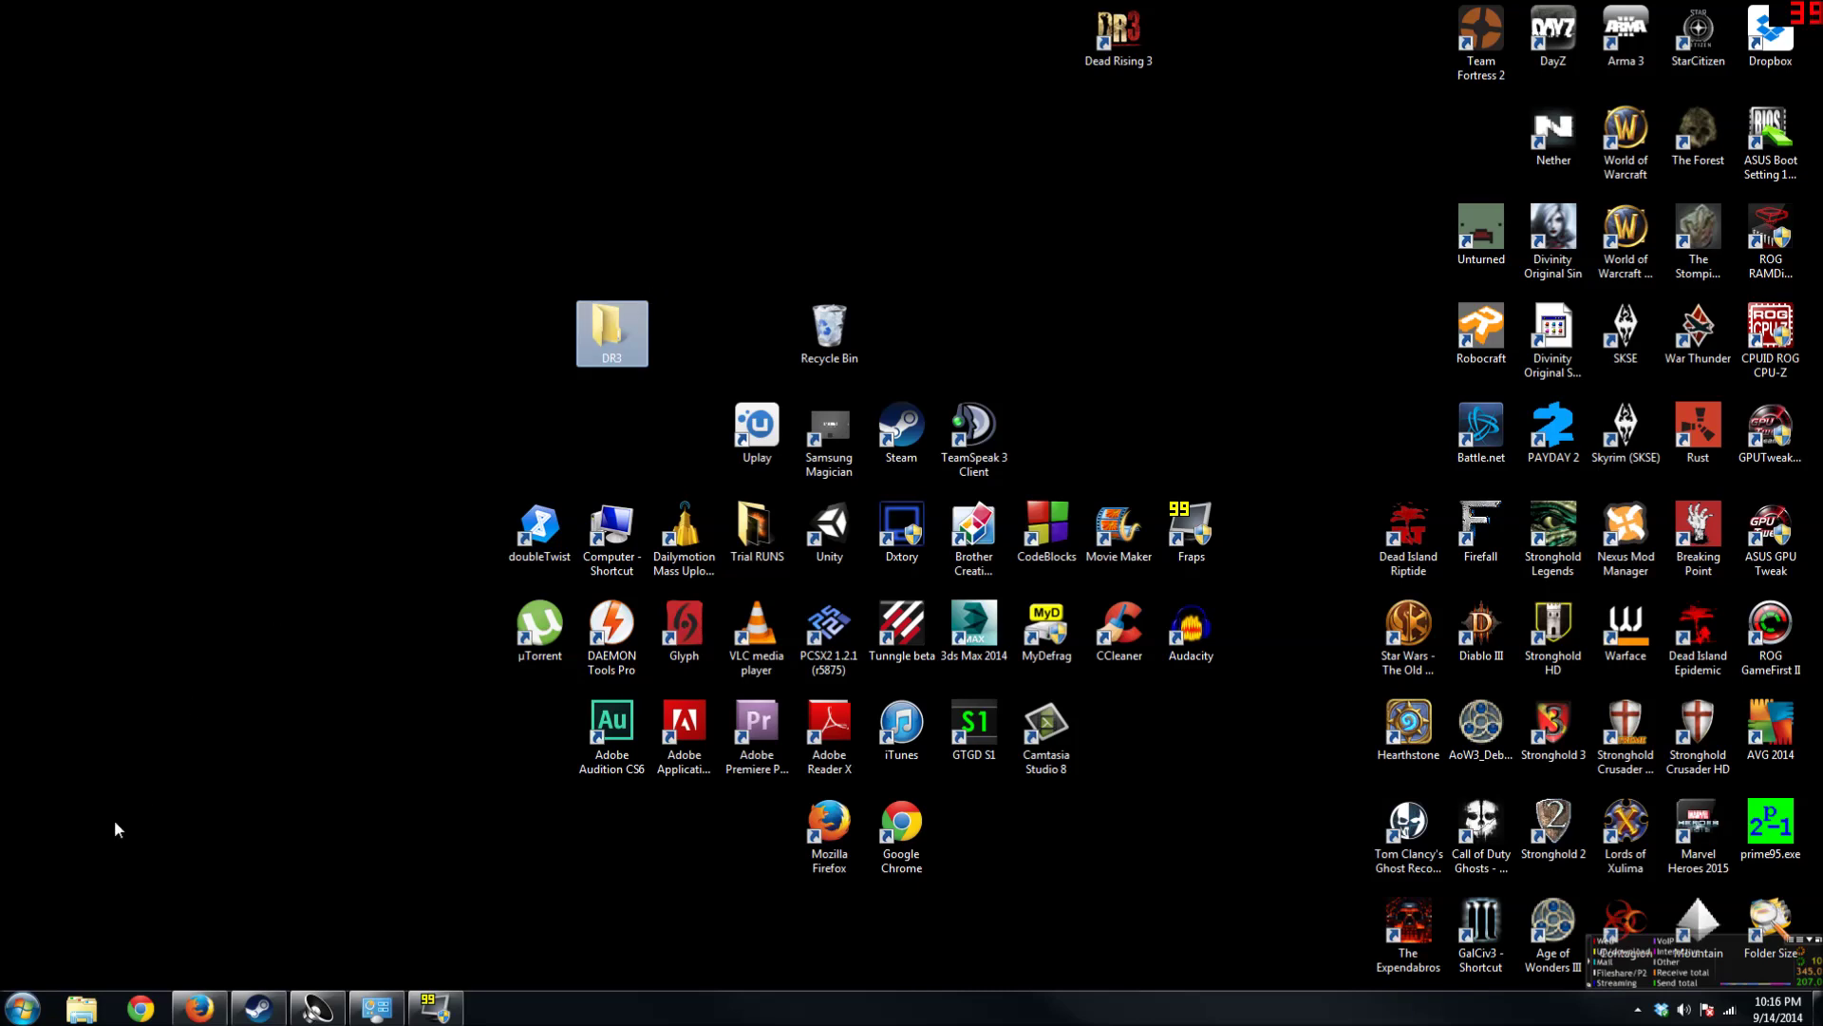
Drop a Control Panel shortcut from the Start menu into the DR3 folder.
{"action": "left_click", "coordinate": [23, 1011]}
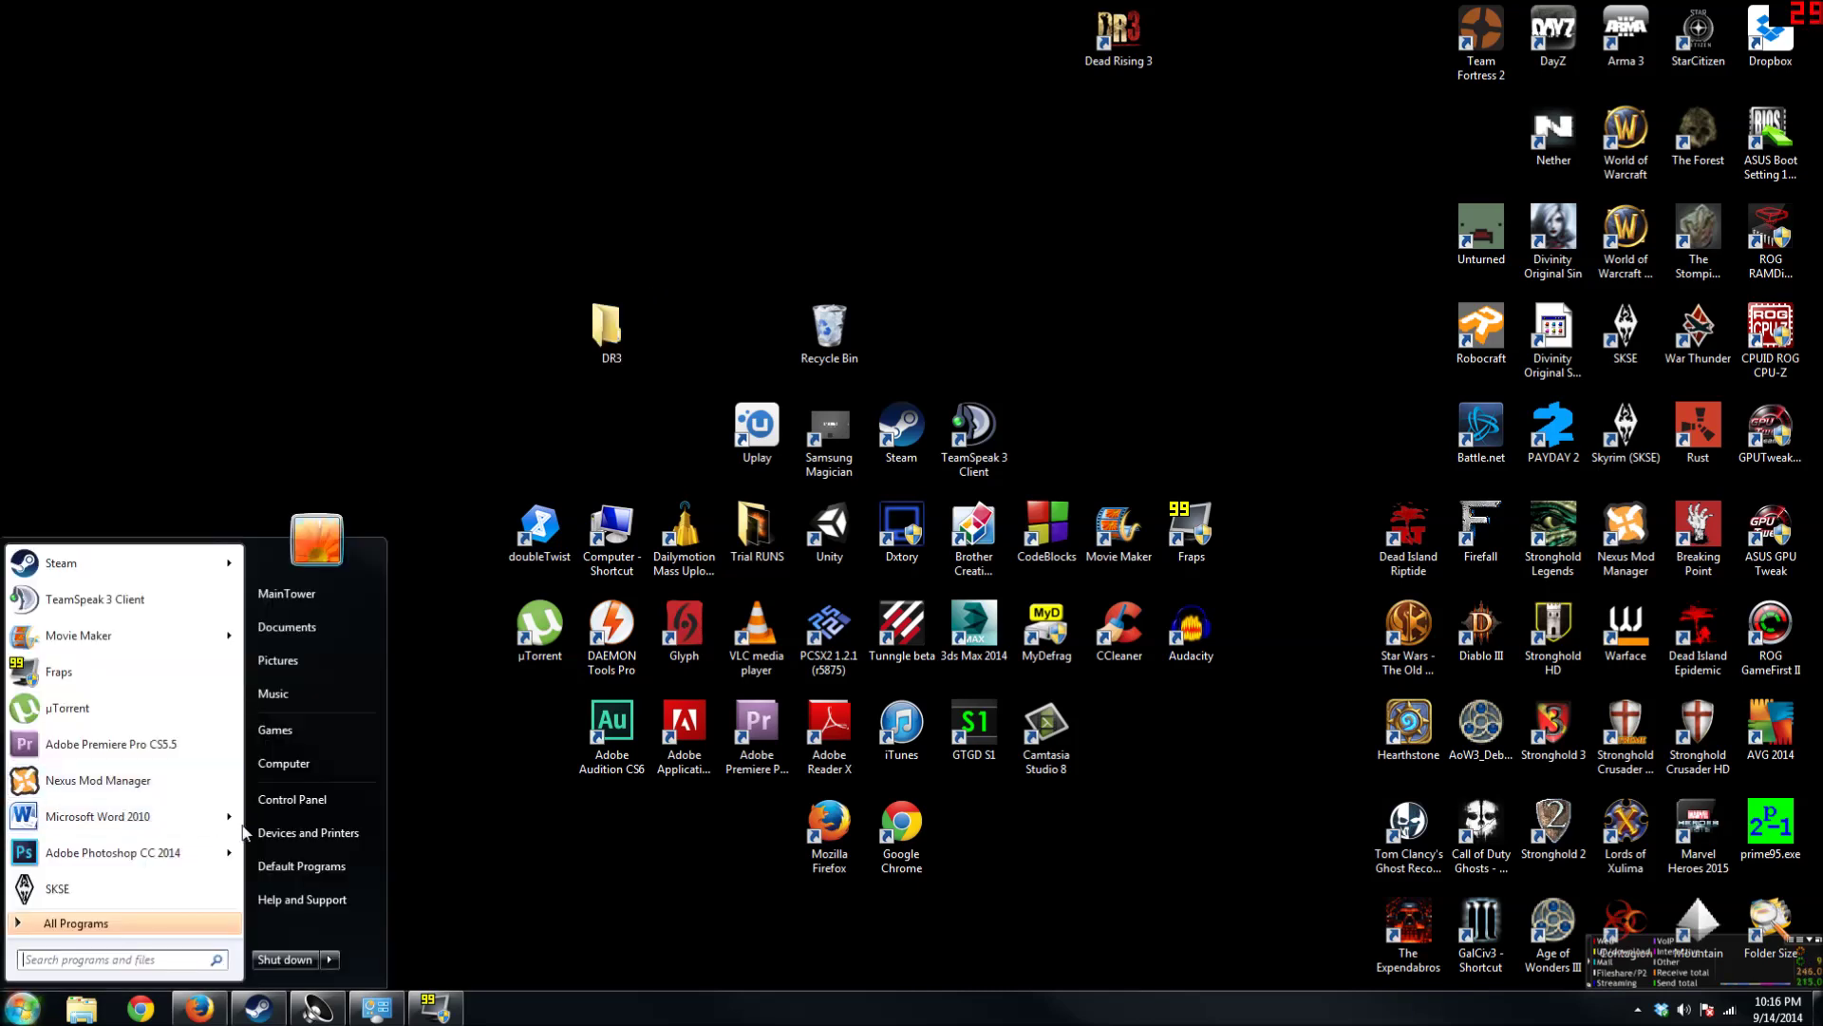
{"action": "left_click_drag", "start_coordinate": [290, 804], "coordinate": [602, 330]}
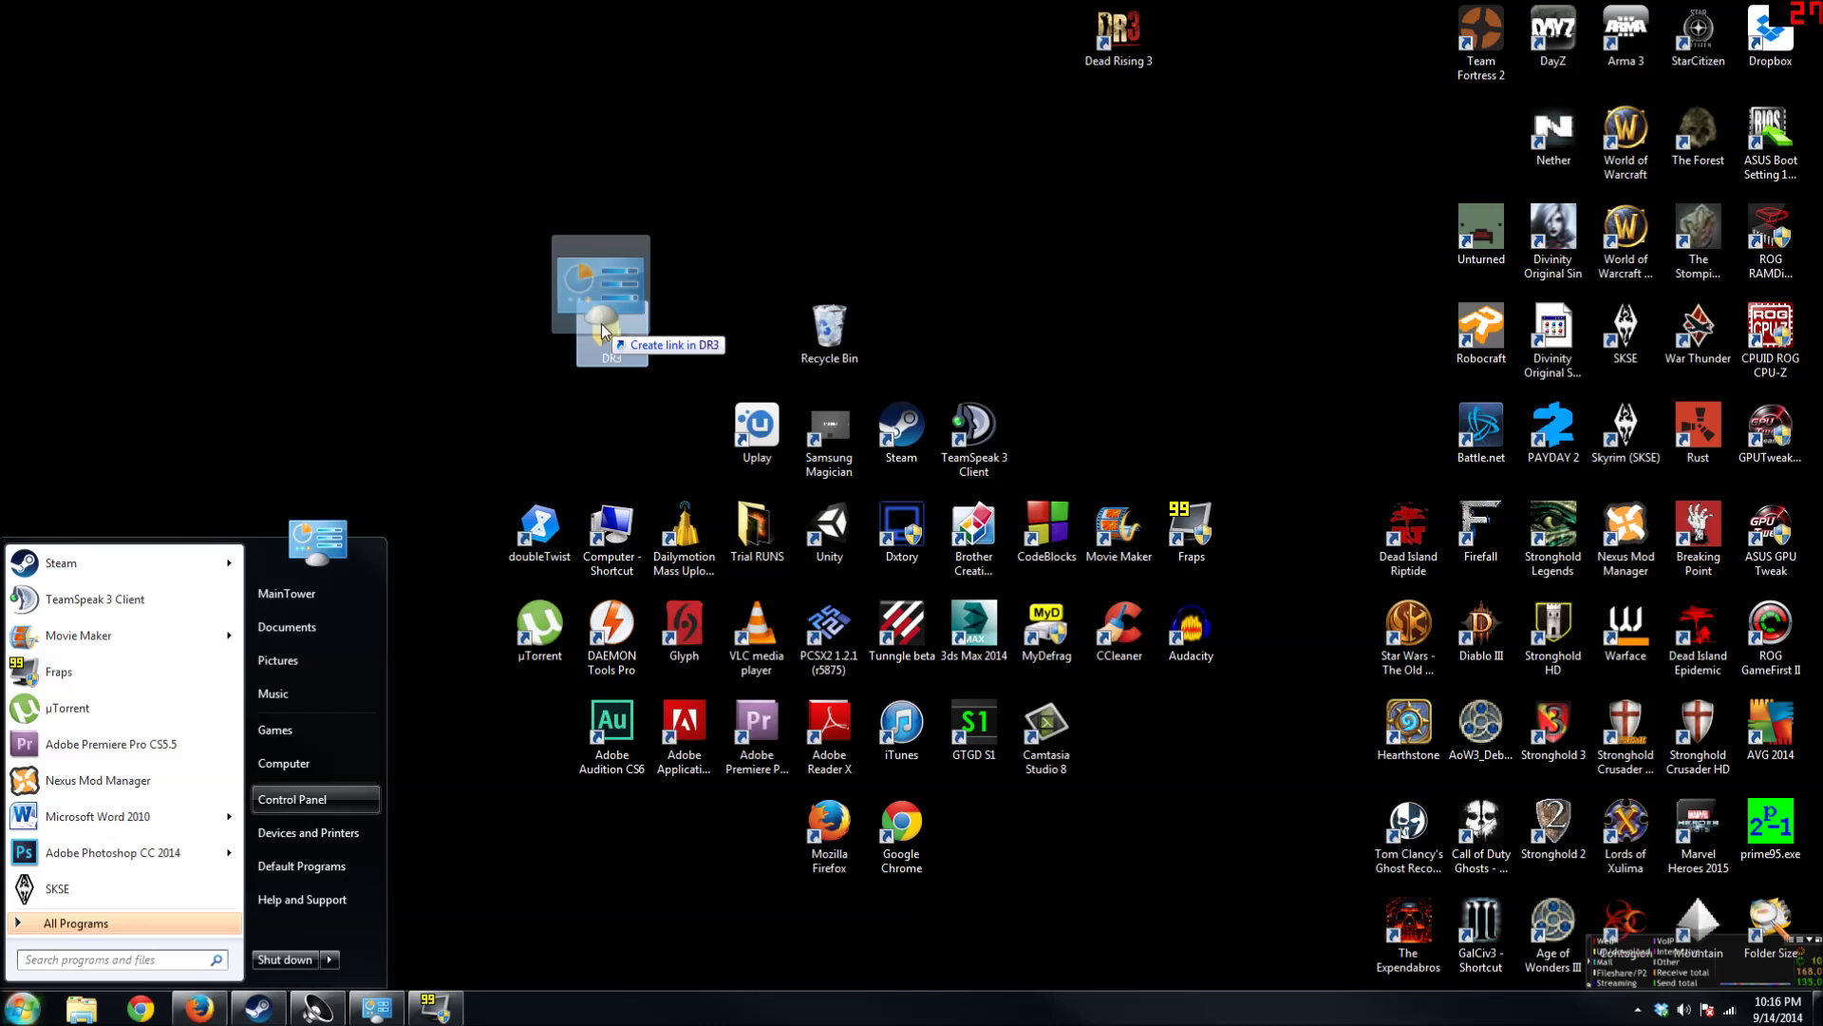
{"action": "left_click_drag", "start_coordinate": [602, 331], "coordinate": [602, 331]}
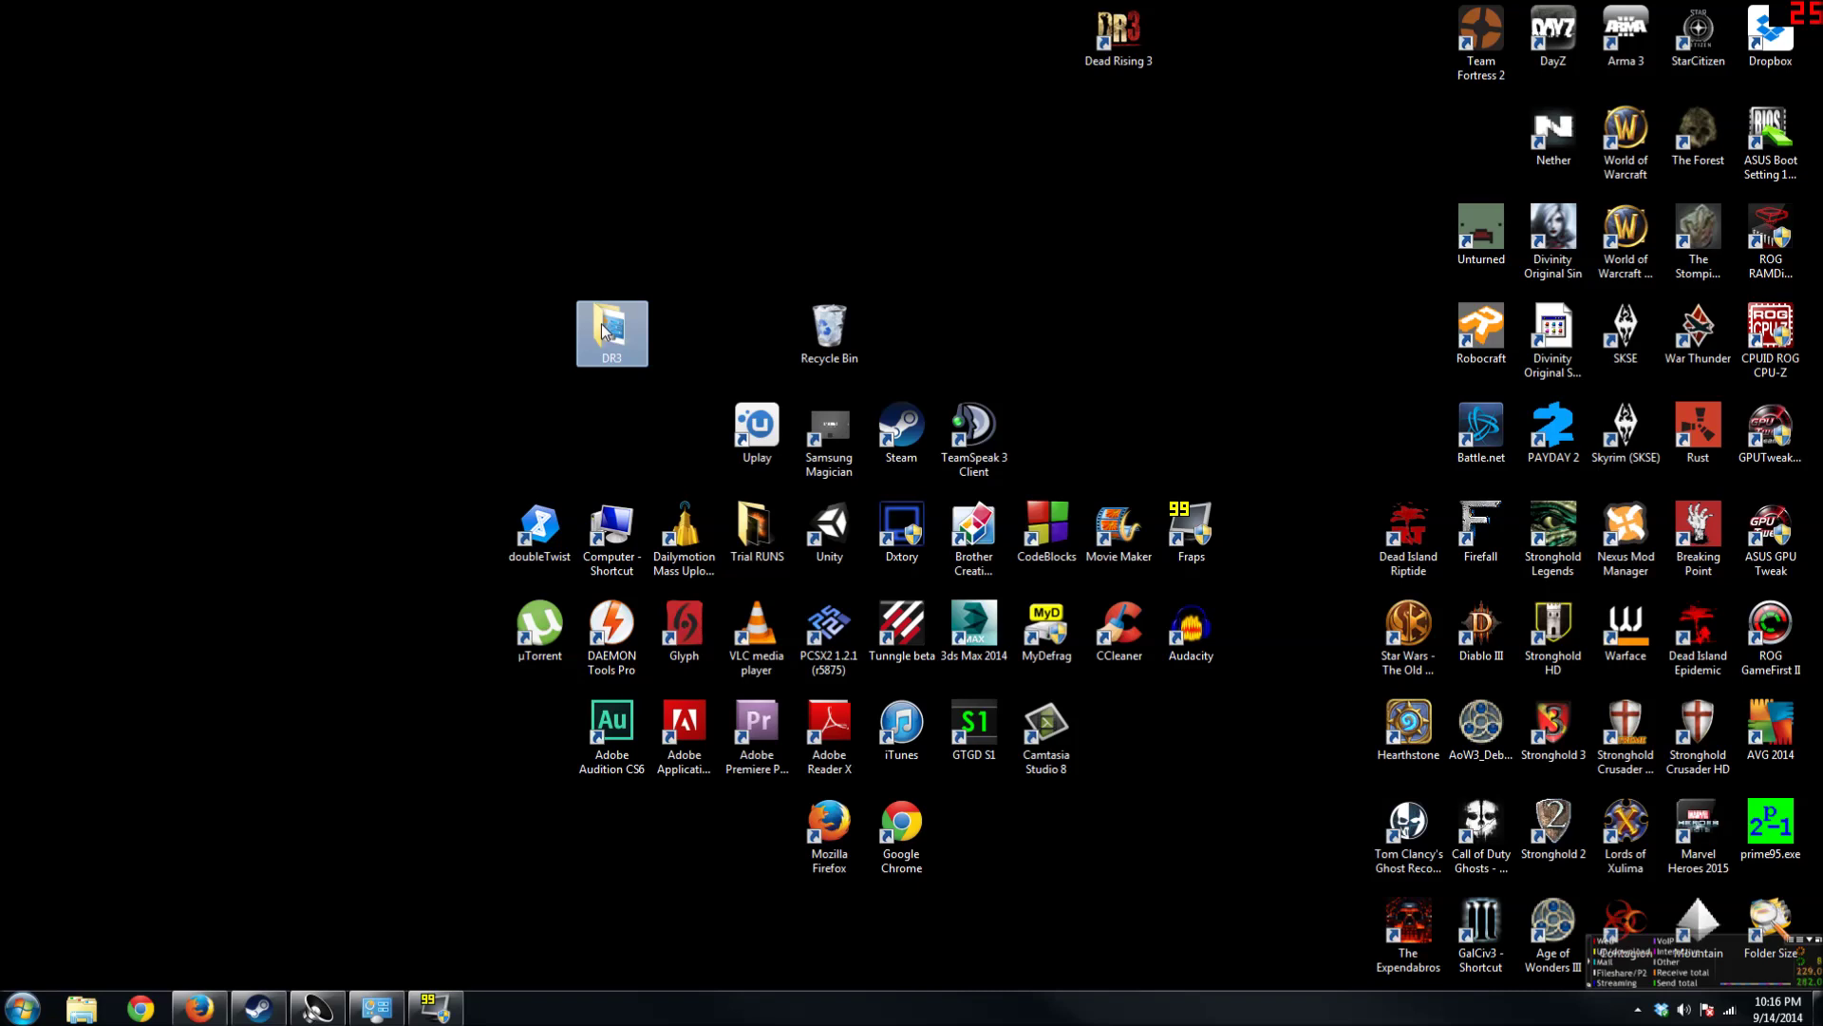
Move the Dead Rising 3 desktop shortcut into the DR3 folder.
{"action": "left_click", "coordinate": [1125, 36], "text": "ctrl"}
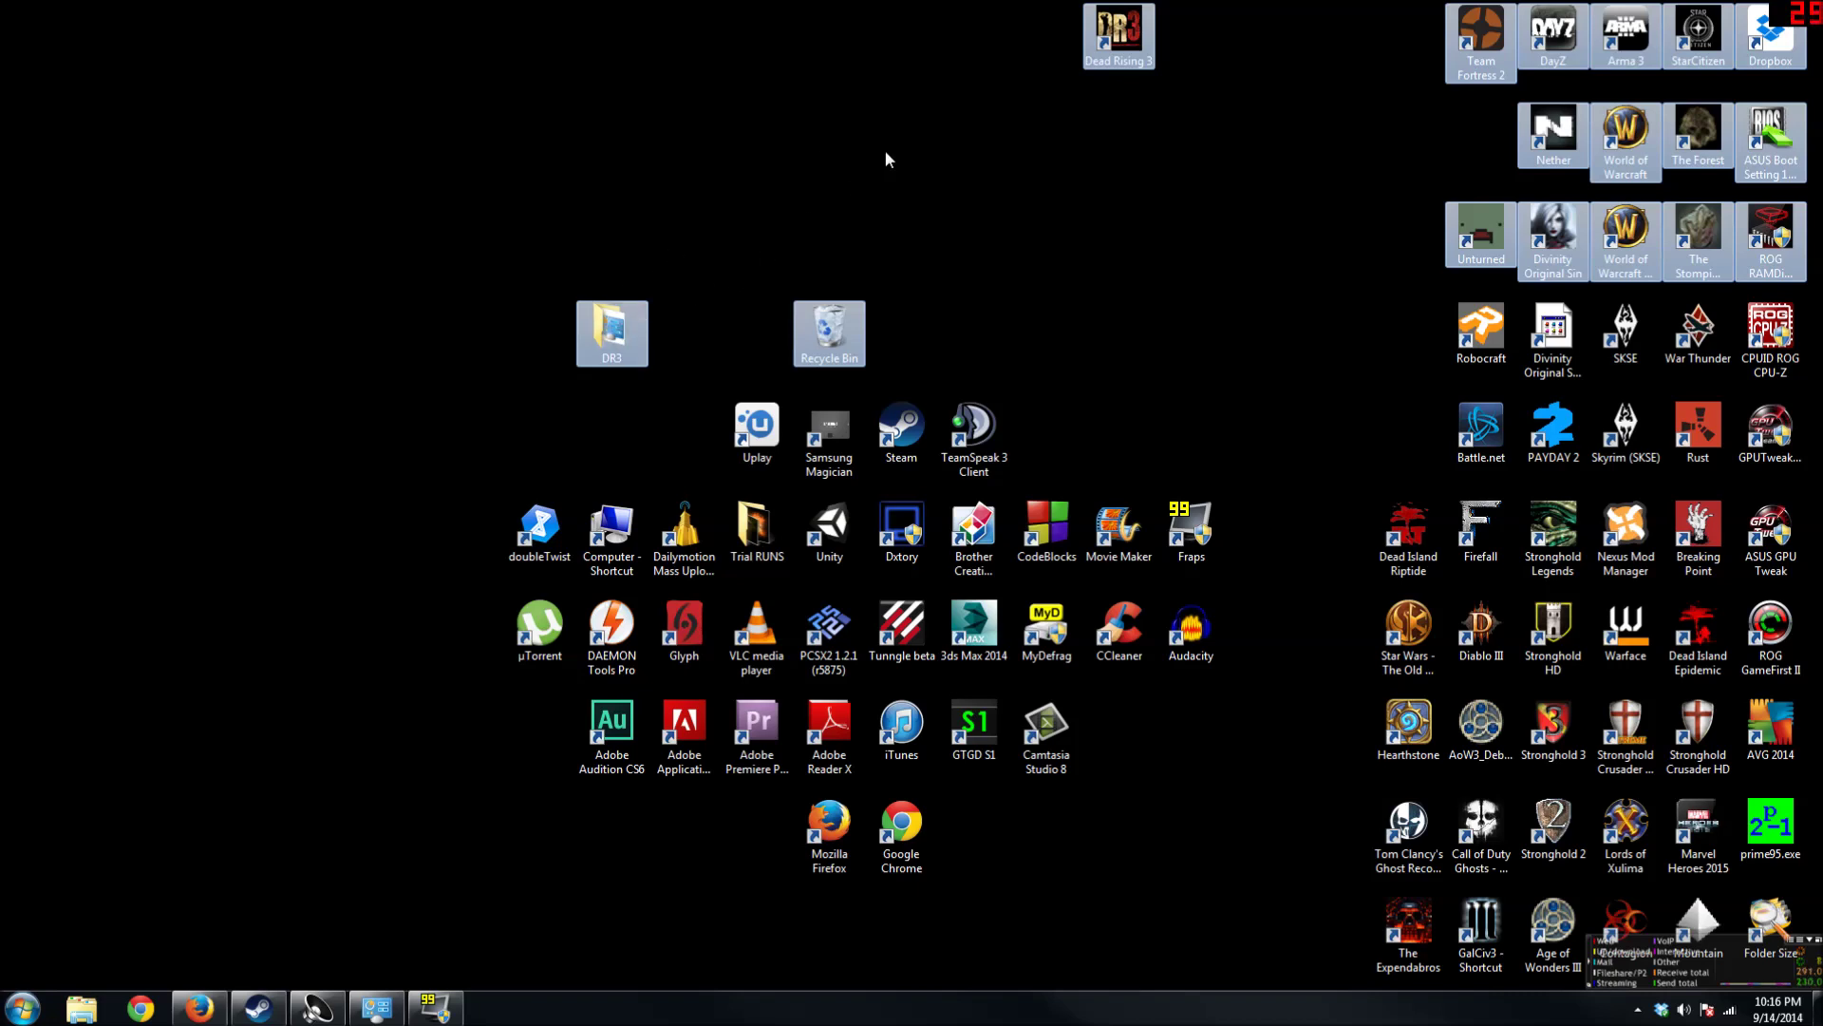
{"action": "left_click", "coordinate": [1113, 47]}
{"action": "left_click_drag", "start_coordinate": [1123, 44], "coordinate": [607, 333]}
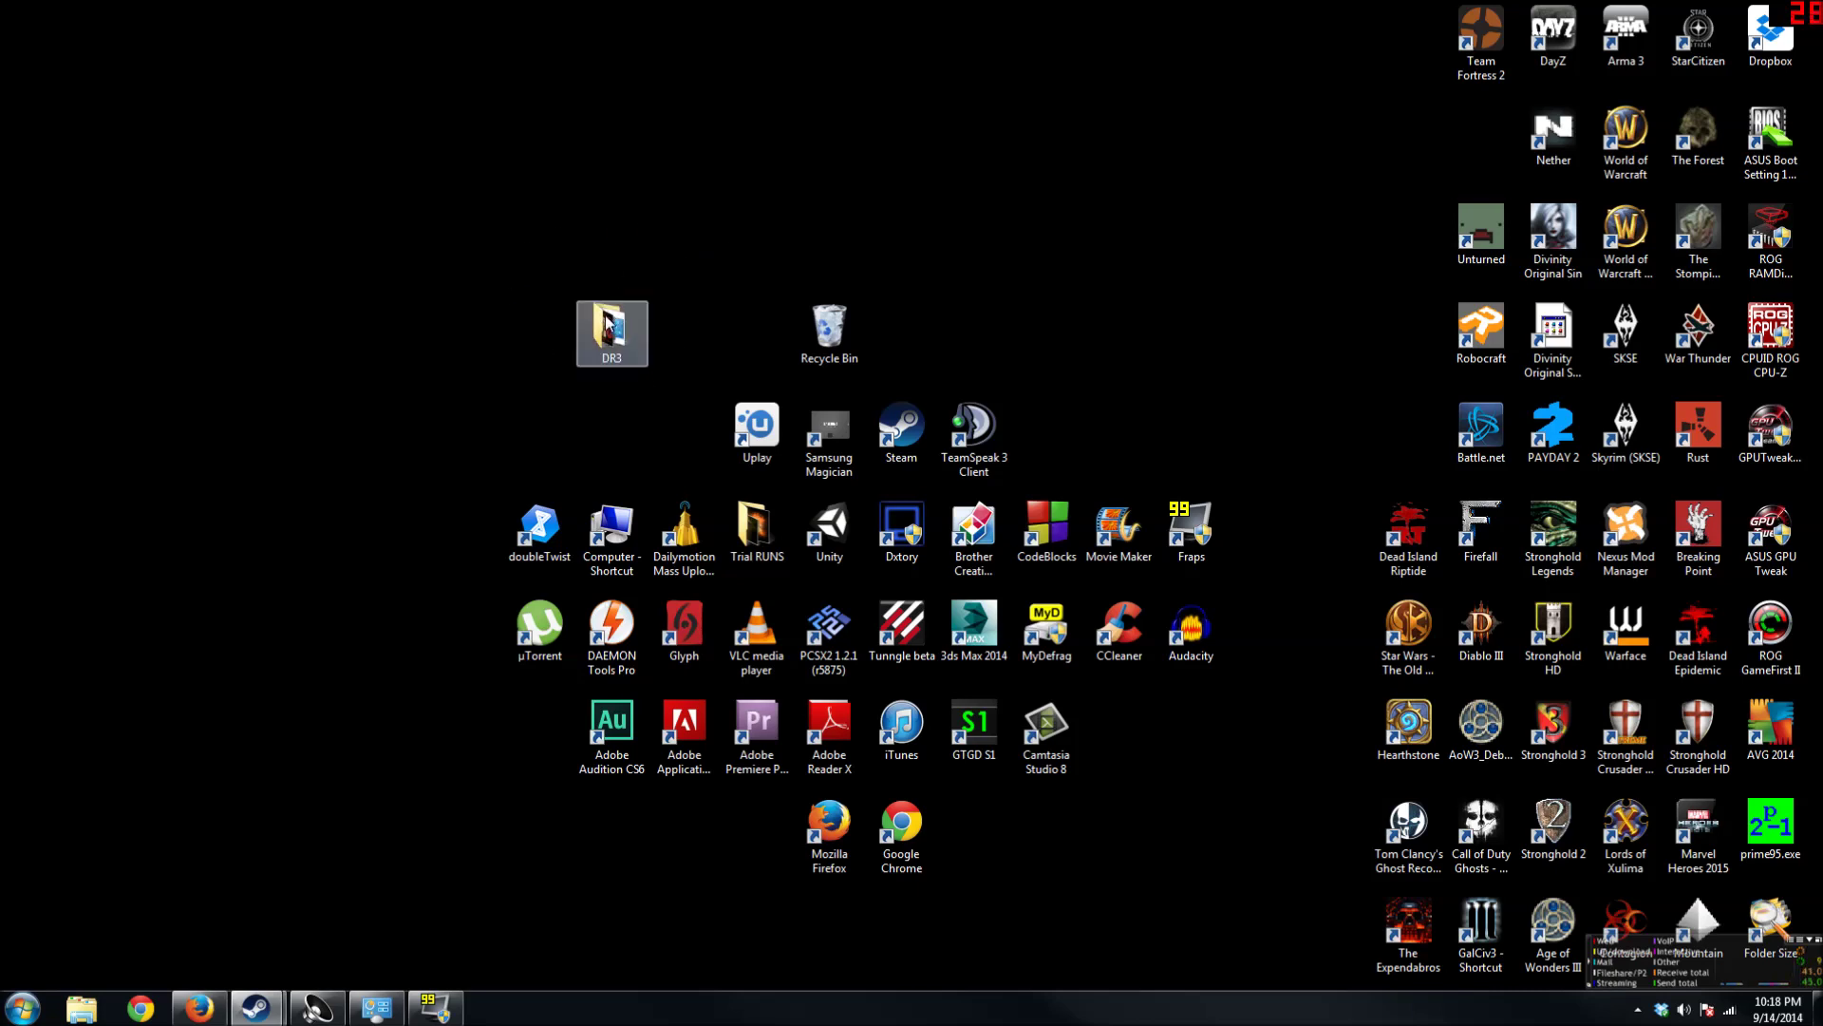
Select only the DR3 folder and drag it to the top-right edge, toward the second monitor.
{"action": "mouse_move", "coordinate": [608, 323]}
{"action": "left_mouse_down"}
{"action": "mouse_move", "coordinate": [708, 302]}
{"action": "mouse_move", "coordinate": [627, 327]}
{"action": "left_mouse_up"}
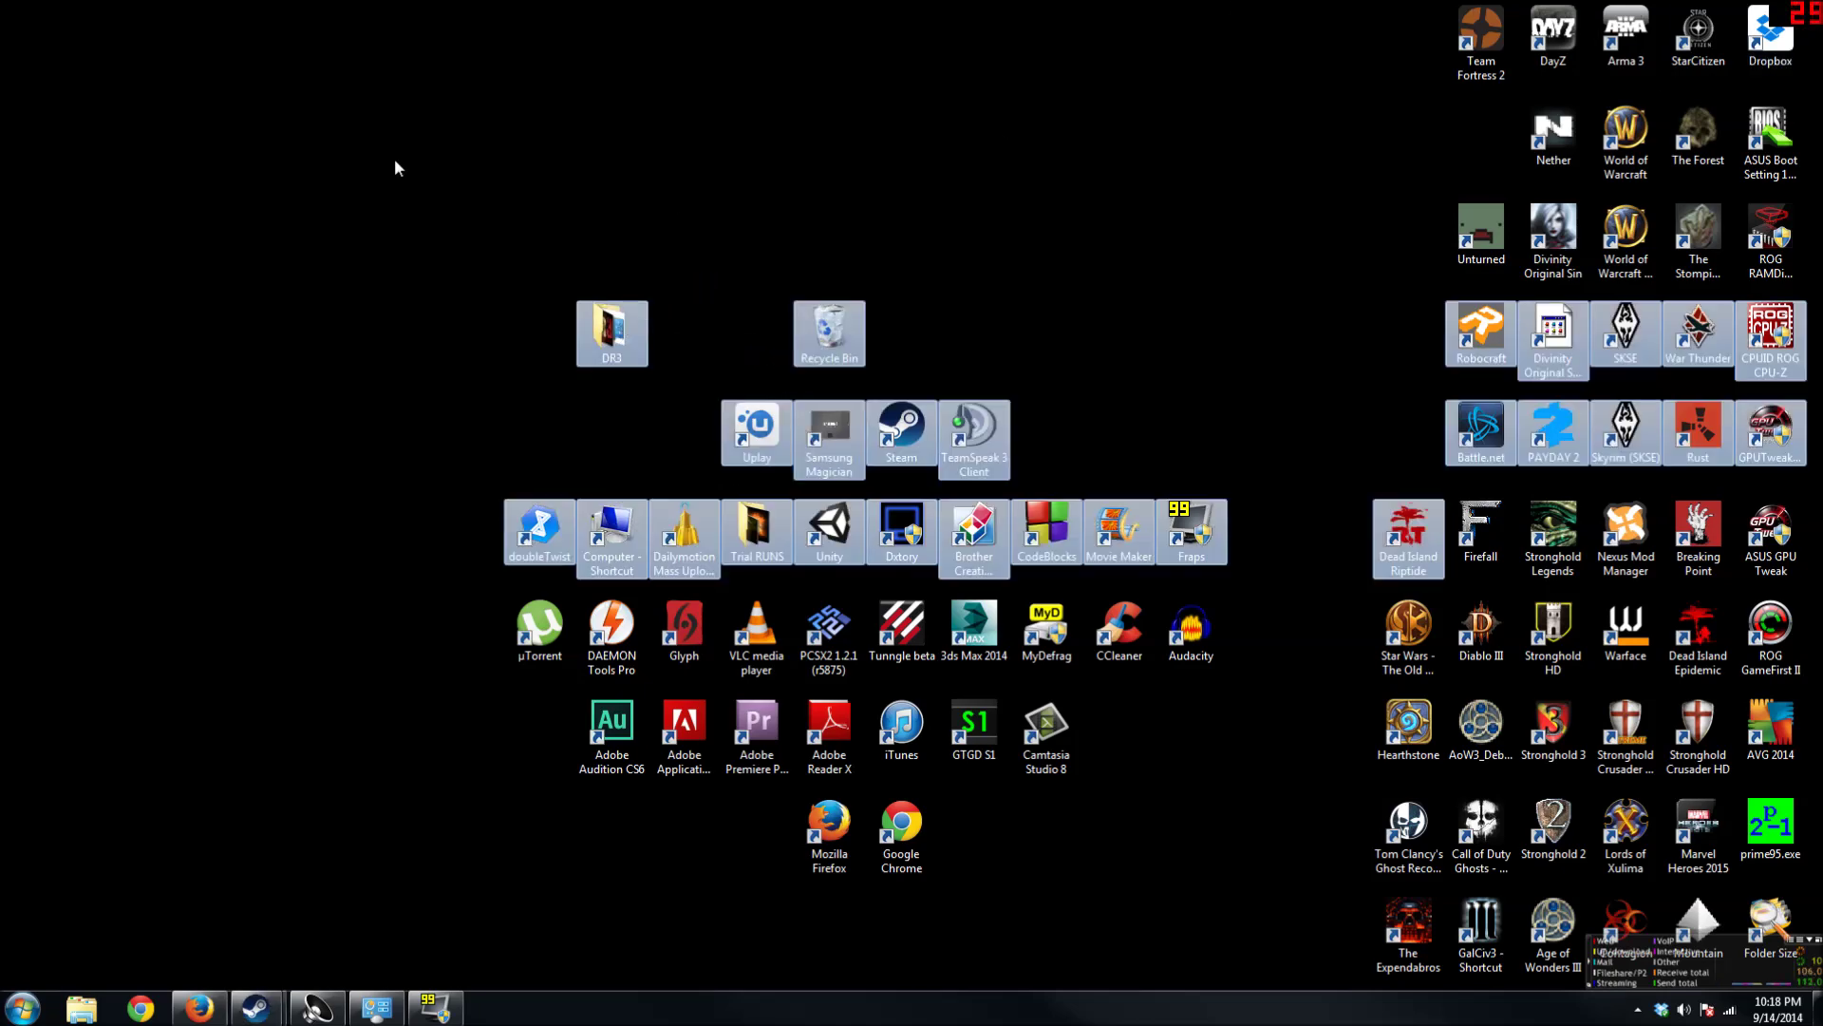
{"action": "left_click", "coordinate": [593, 306]}
{"action": "left_click_drag", "start_coordinate": [592, 305], "coordinate": [1795, 19]}
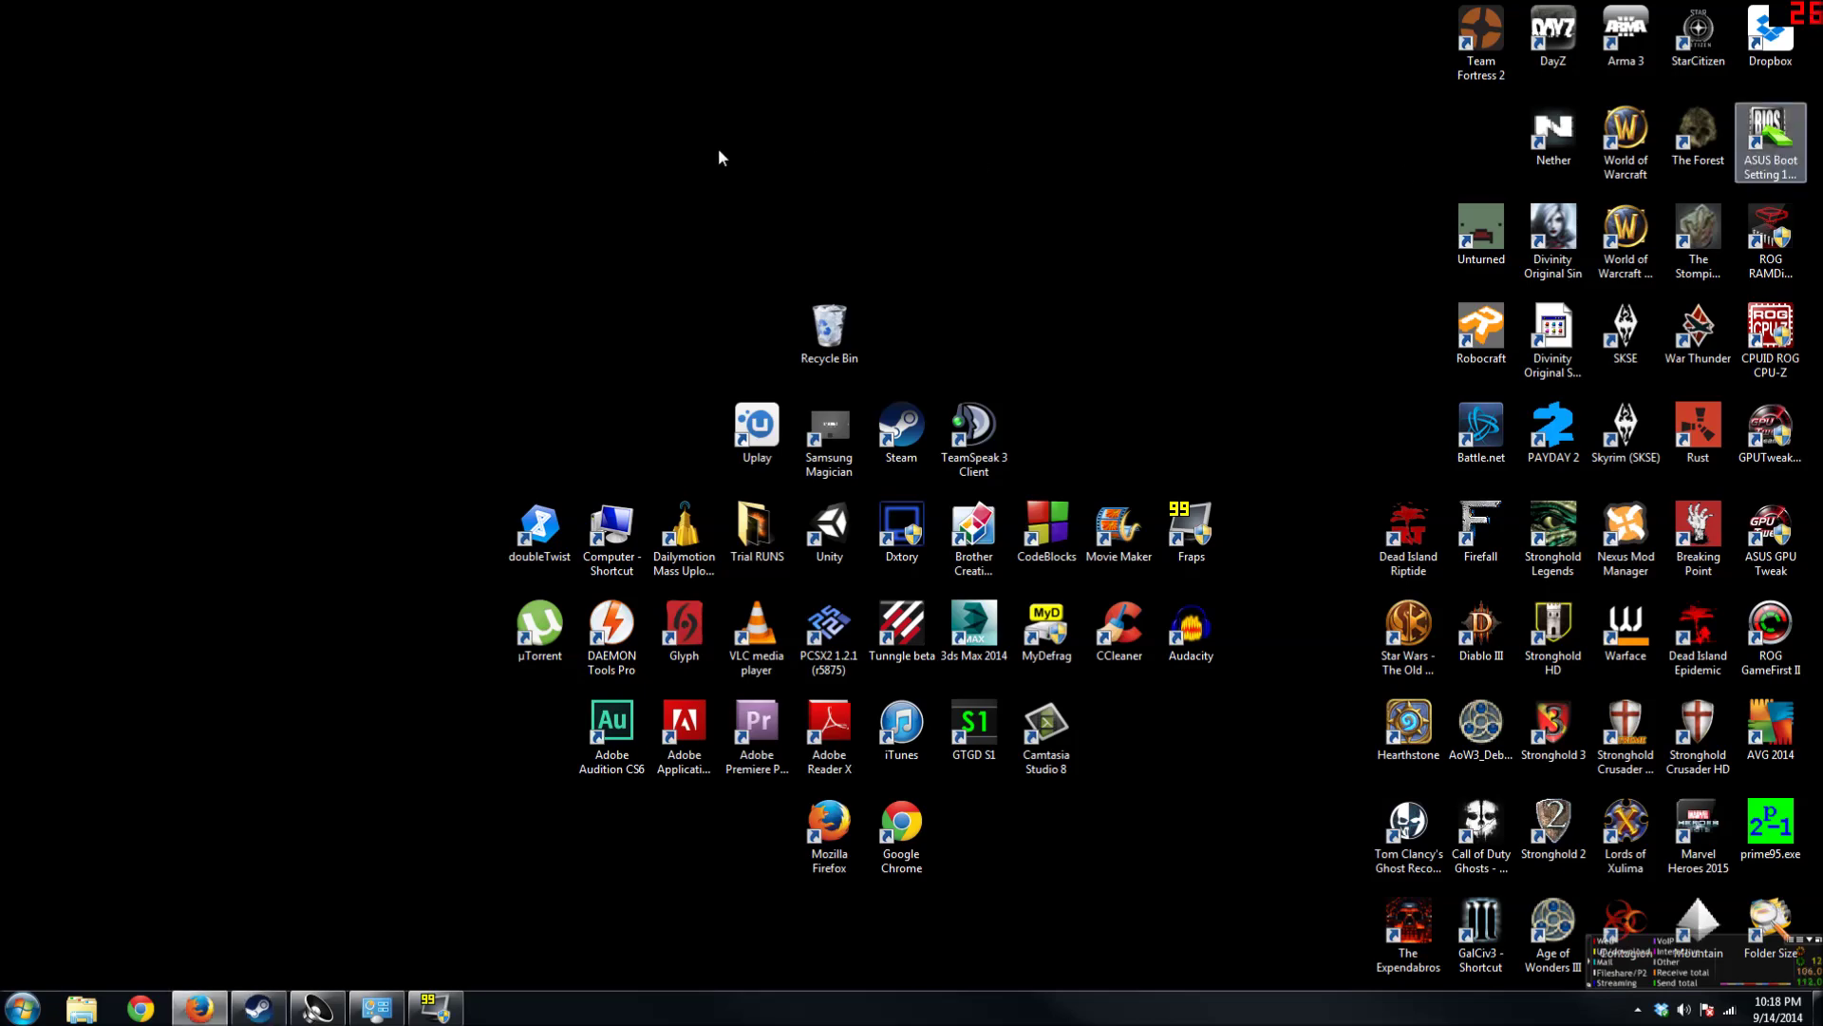
Dismiss the DR3 folder menu and close the Control Panel window.
{"action": "right_click", "coordinate": [725, 100]}
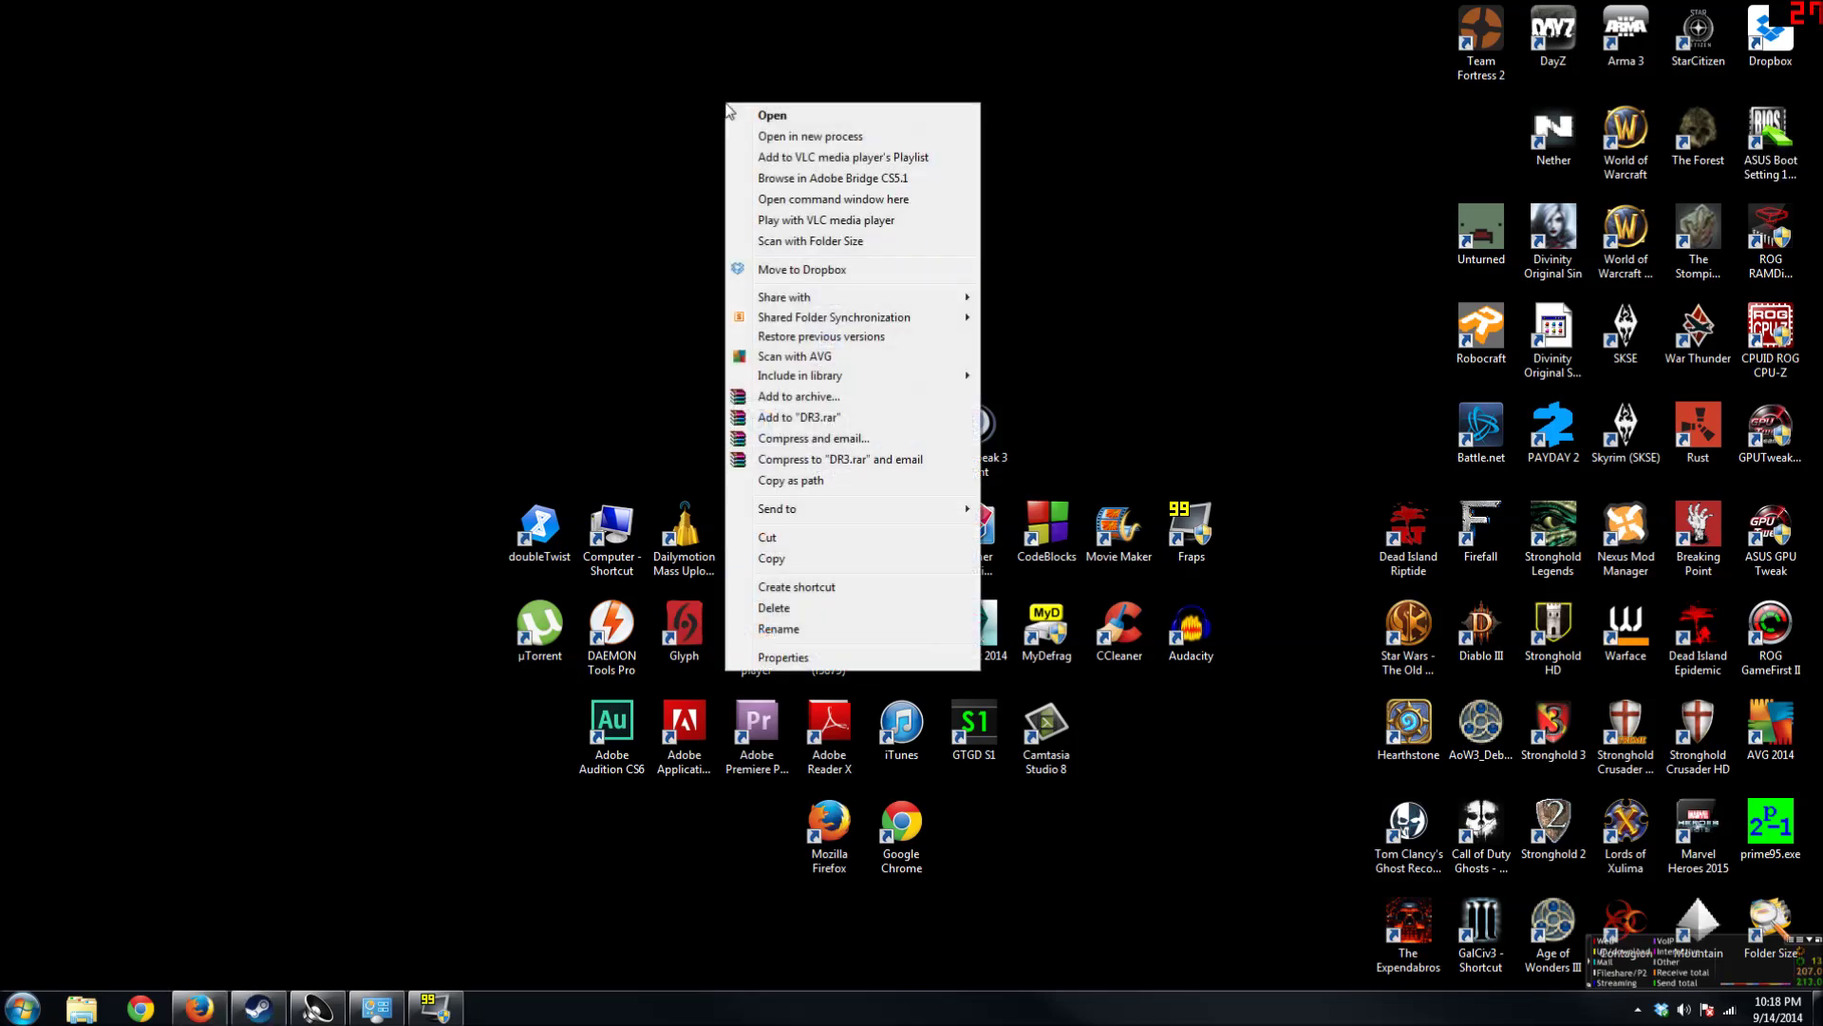
{"action": "left_click", "coordinate": [337, 912]}
{"action": "left_click", "coordinate": [376, 1008]}
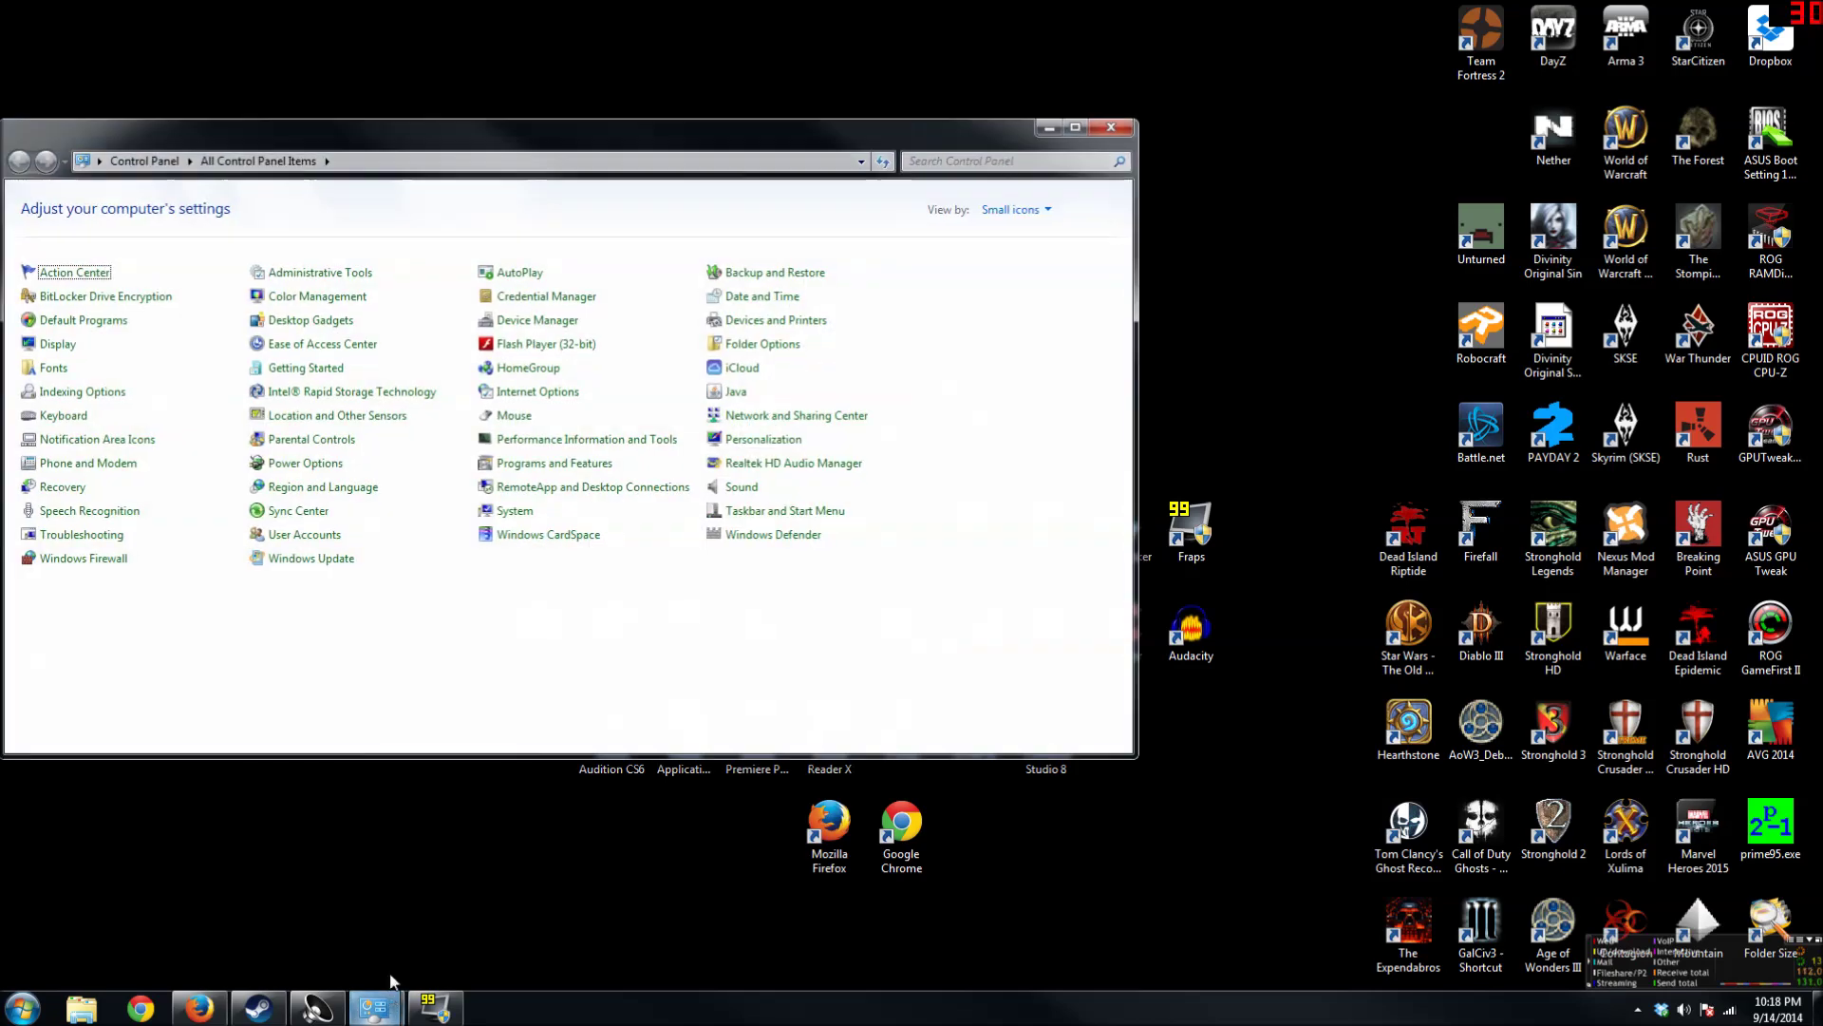
{"action": "left_click", "coordinate": [1111, 126]}
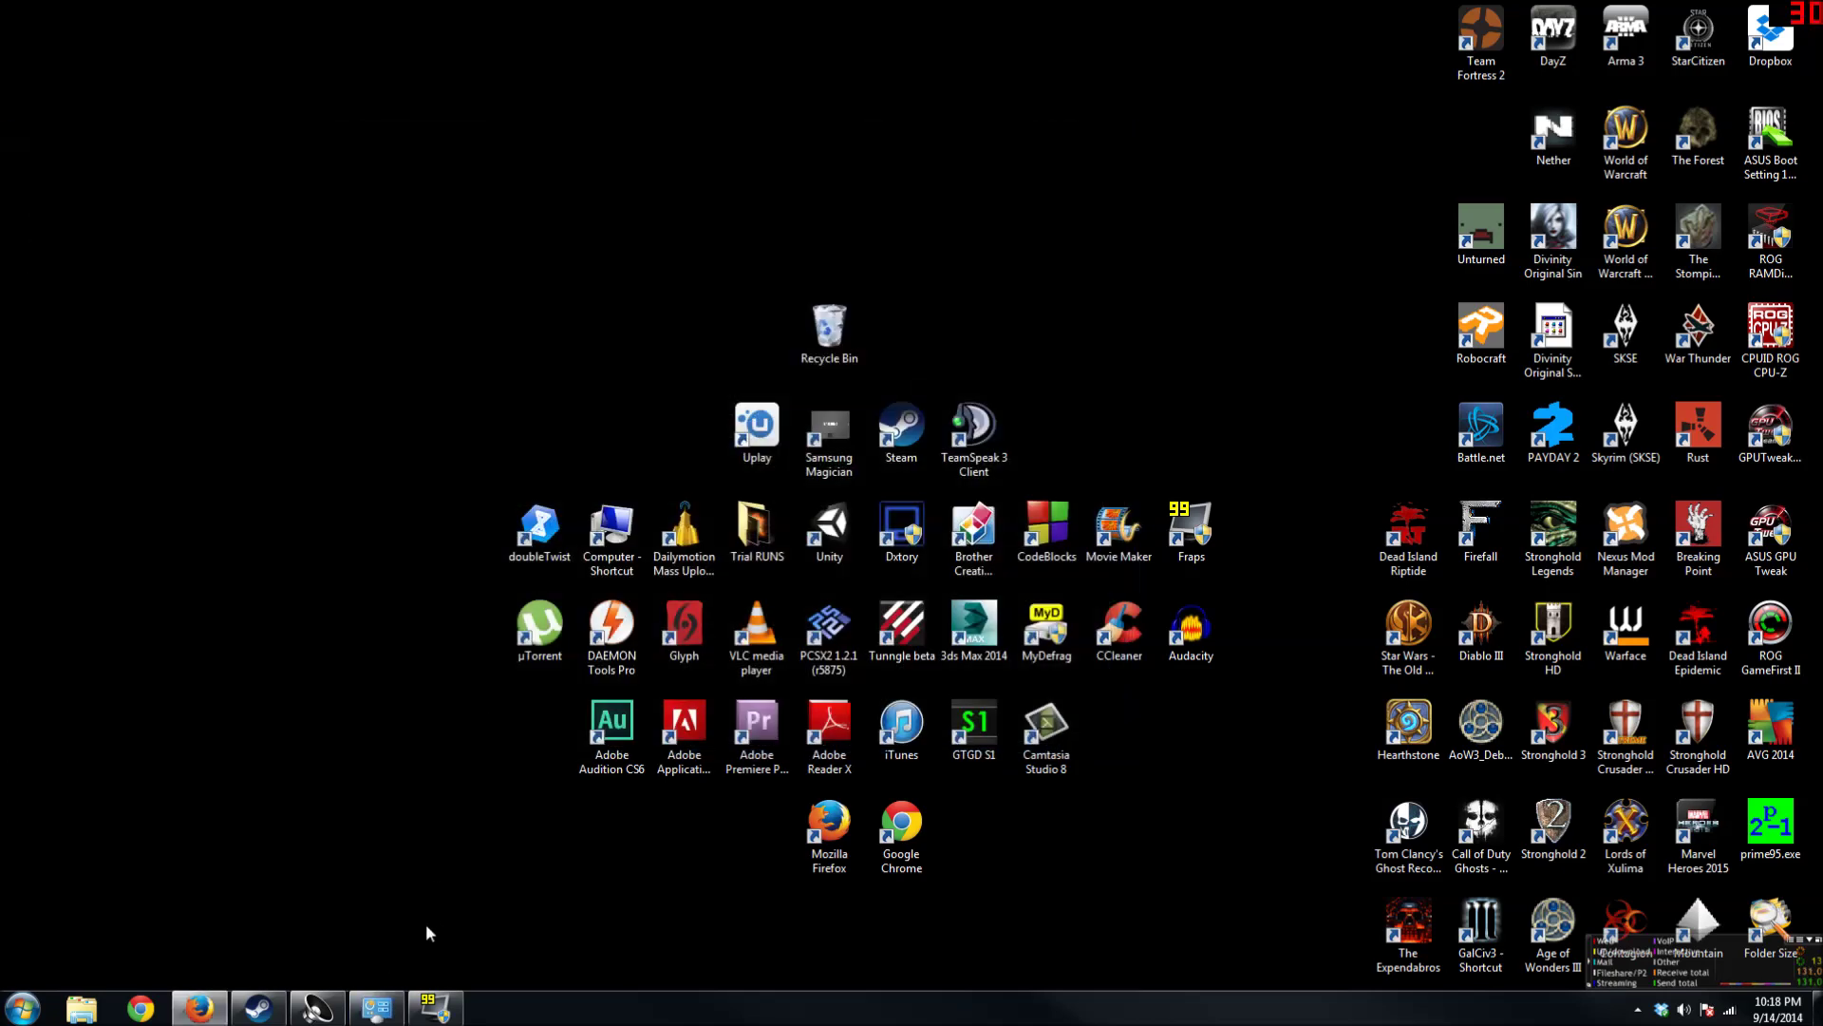
Make display 2 the main display, keeping Extend these displays, and apply.
{"action": "left_click", "coordinate": [524, 907]}
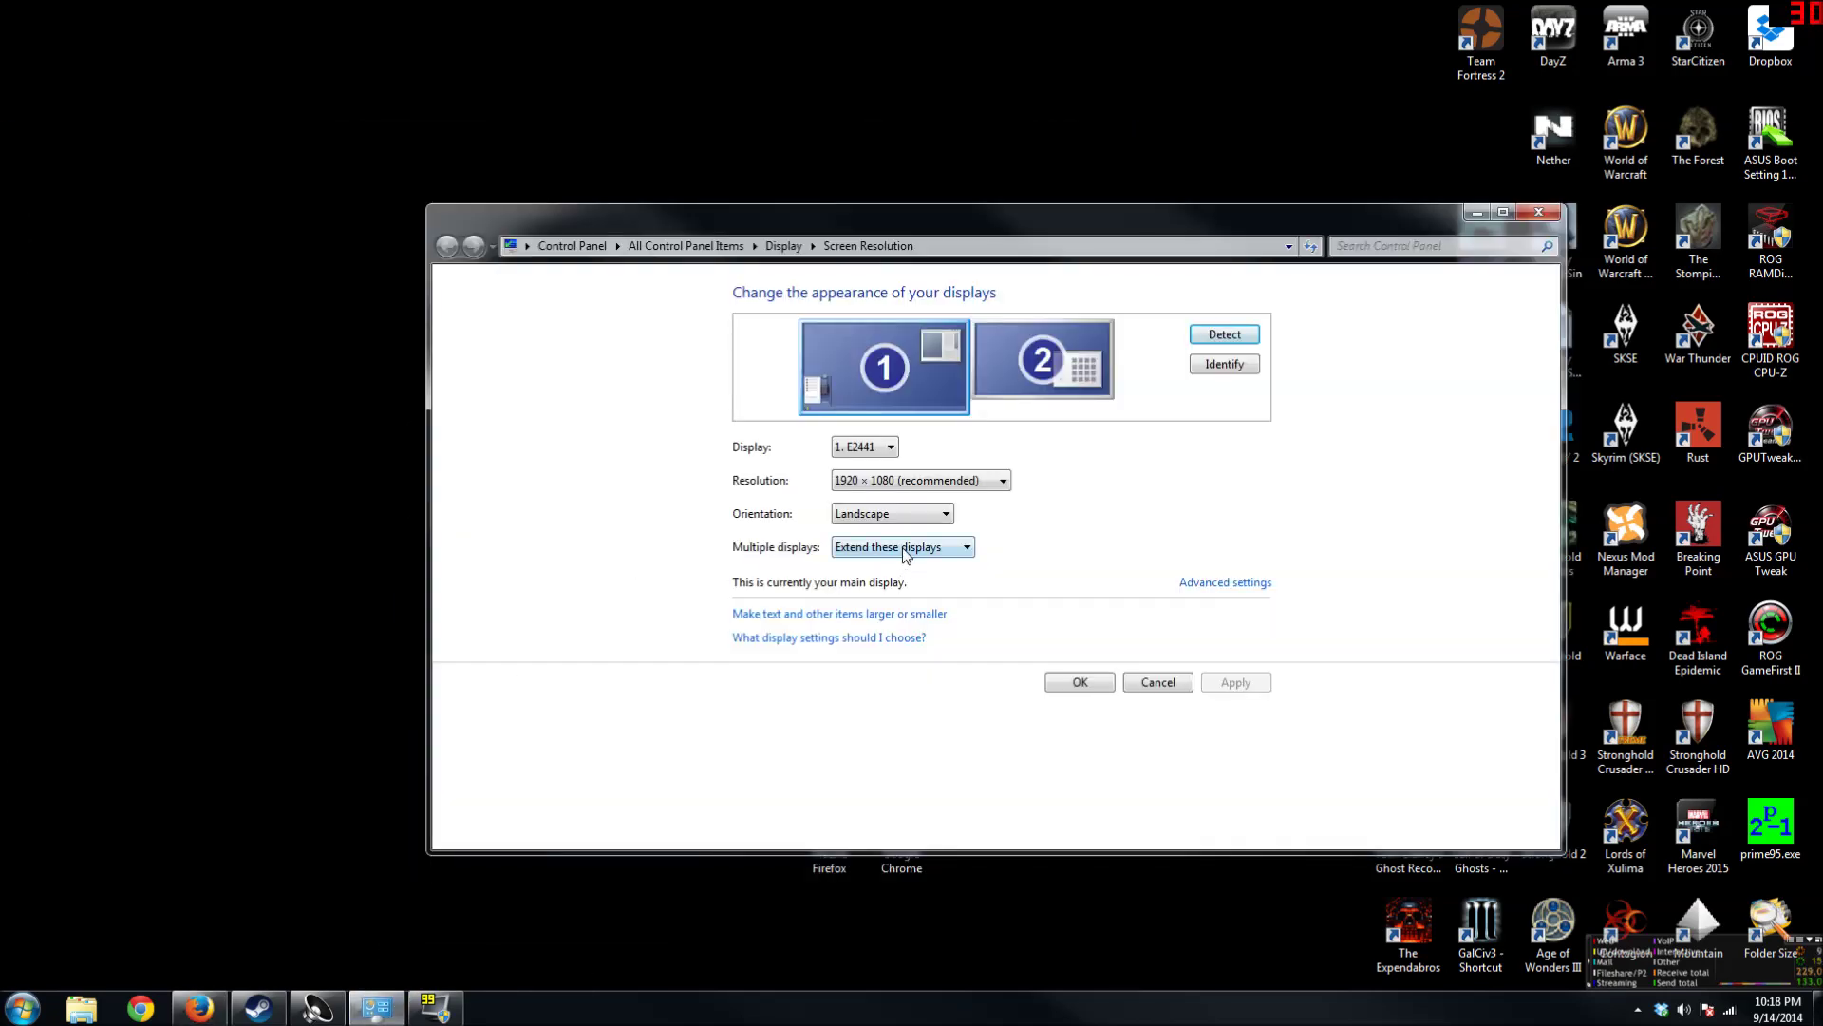
{"action": "left_click", "coordinate": [1070, 348]}
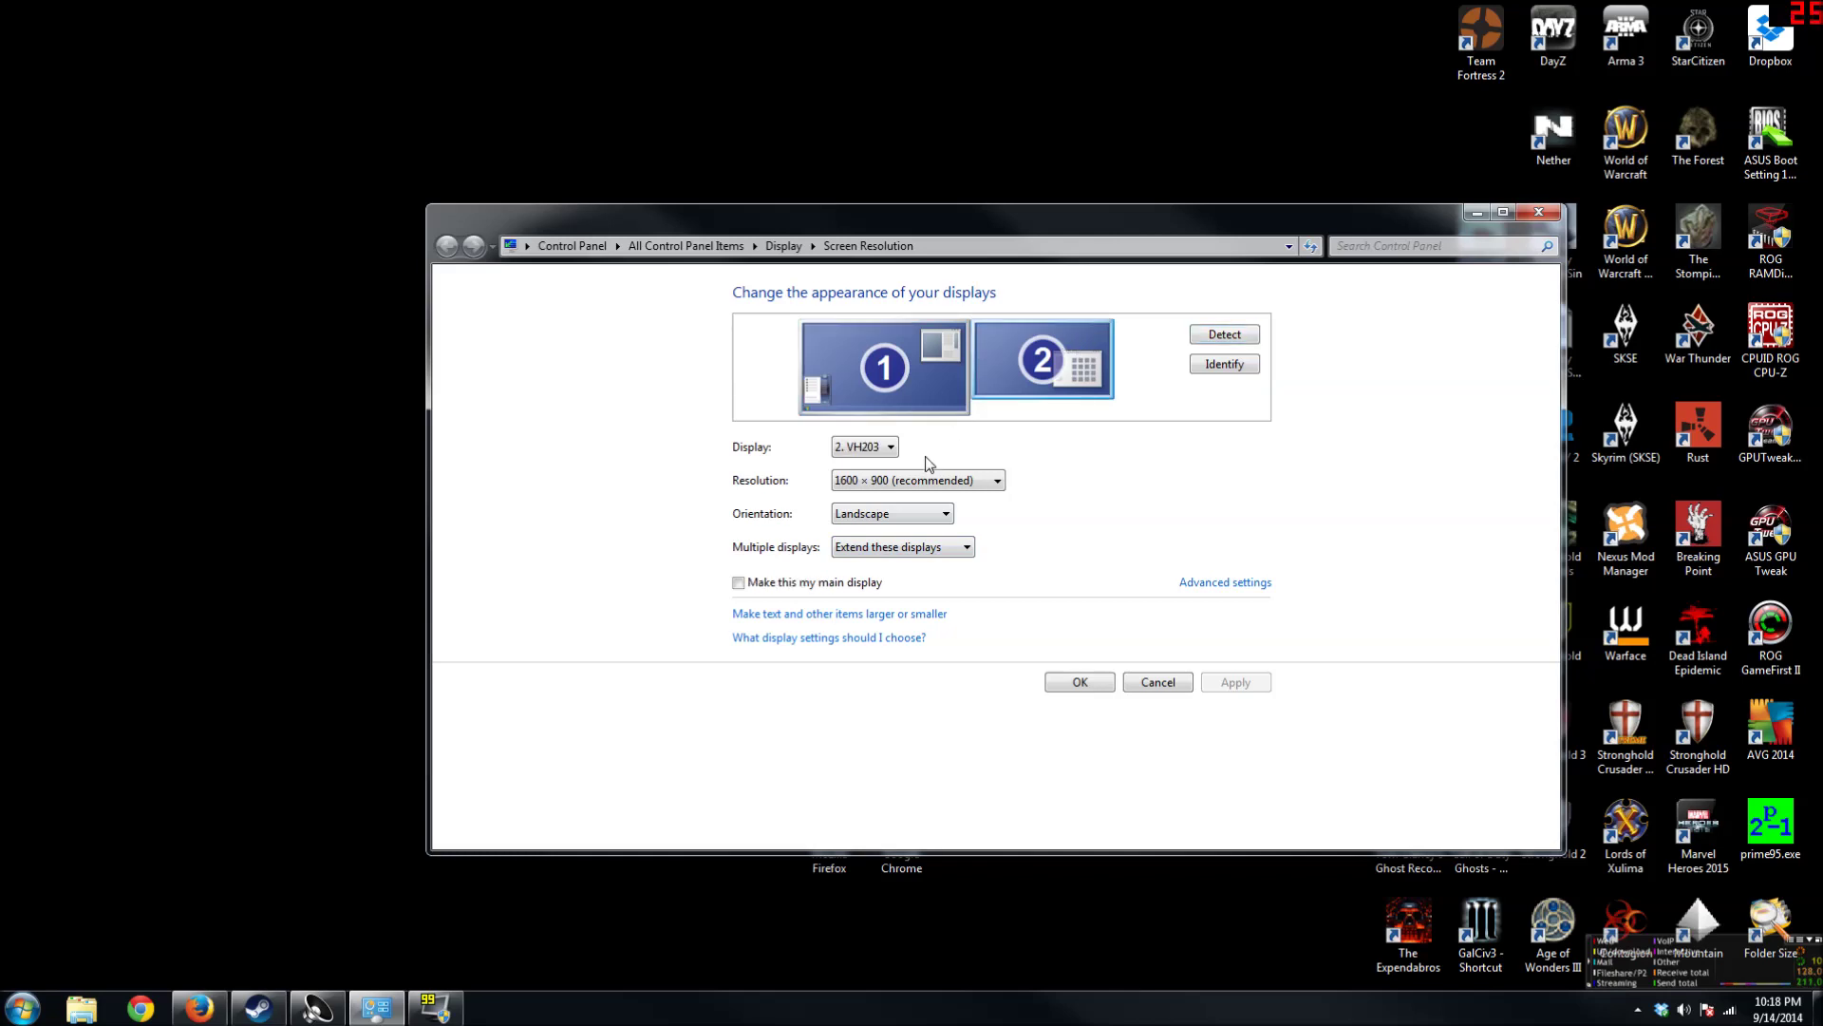
{"action": "left_click", "coordinate": [901, 549]}
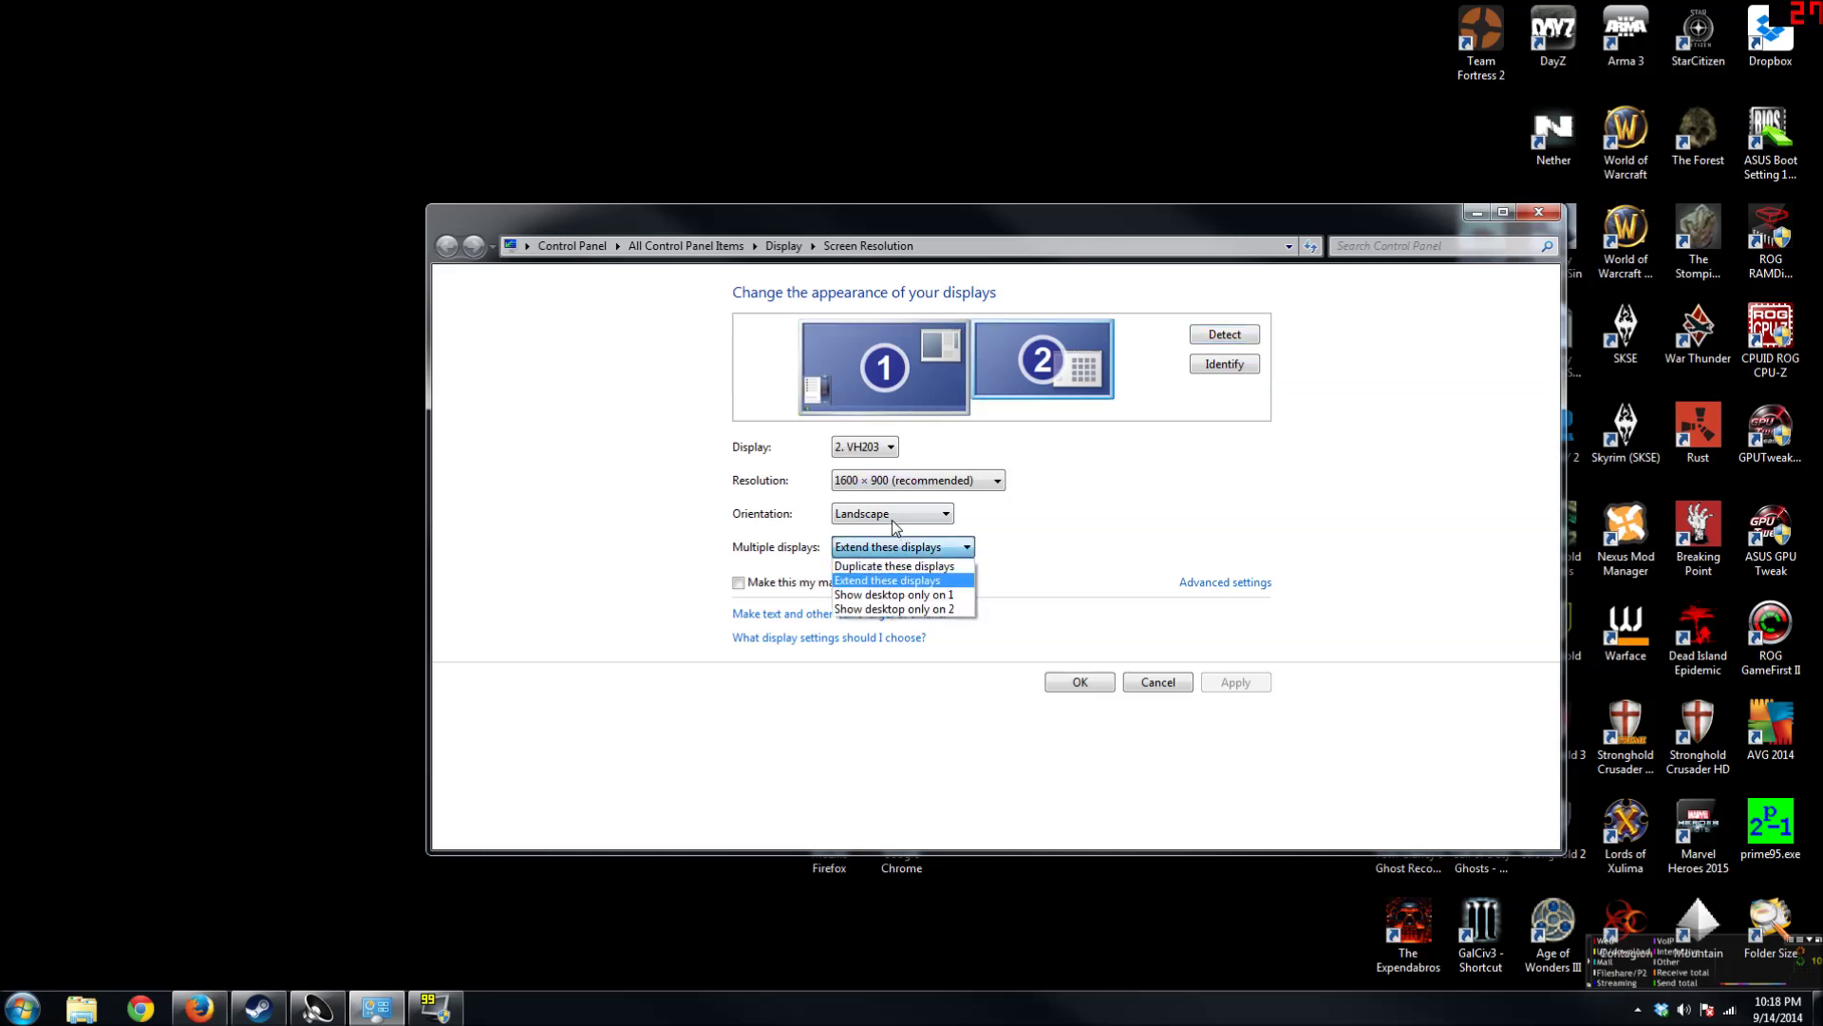
{"action": "left_click", "coordinate": [894, 524]}
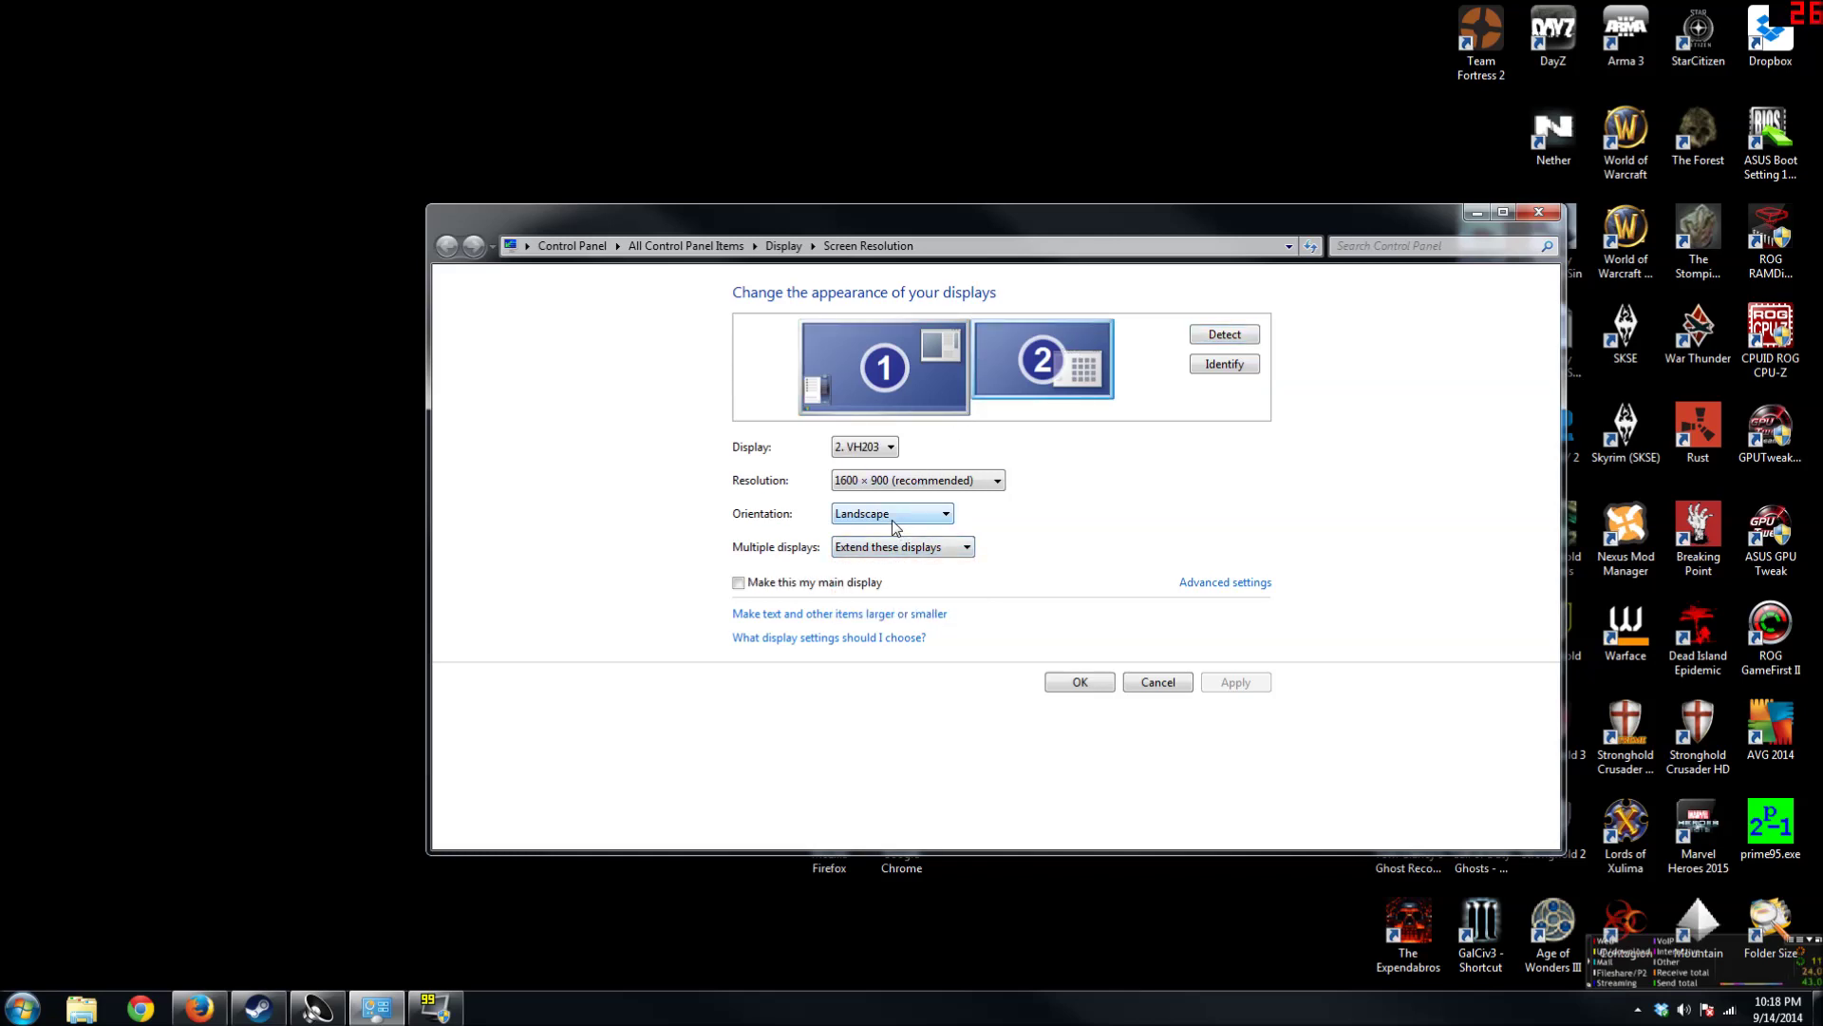
{"action": "left_click", "coordinate": [739, 583]}
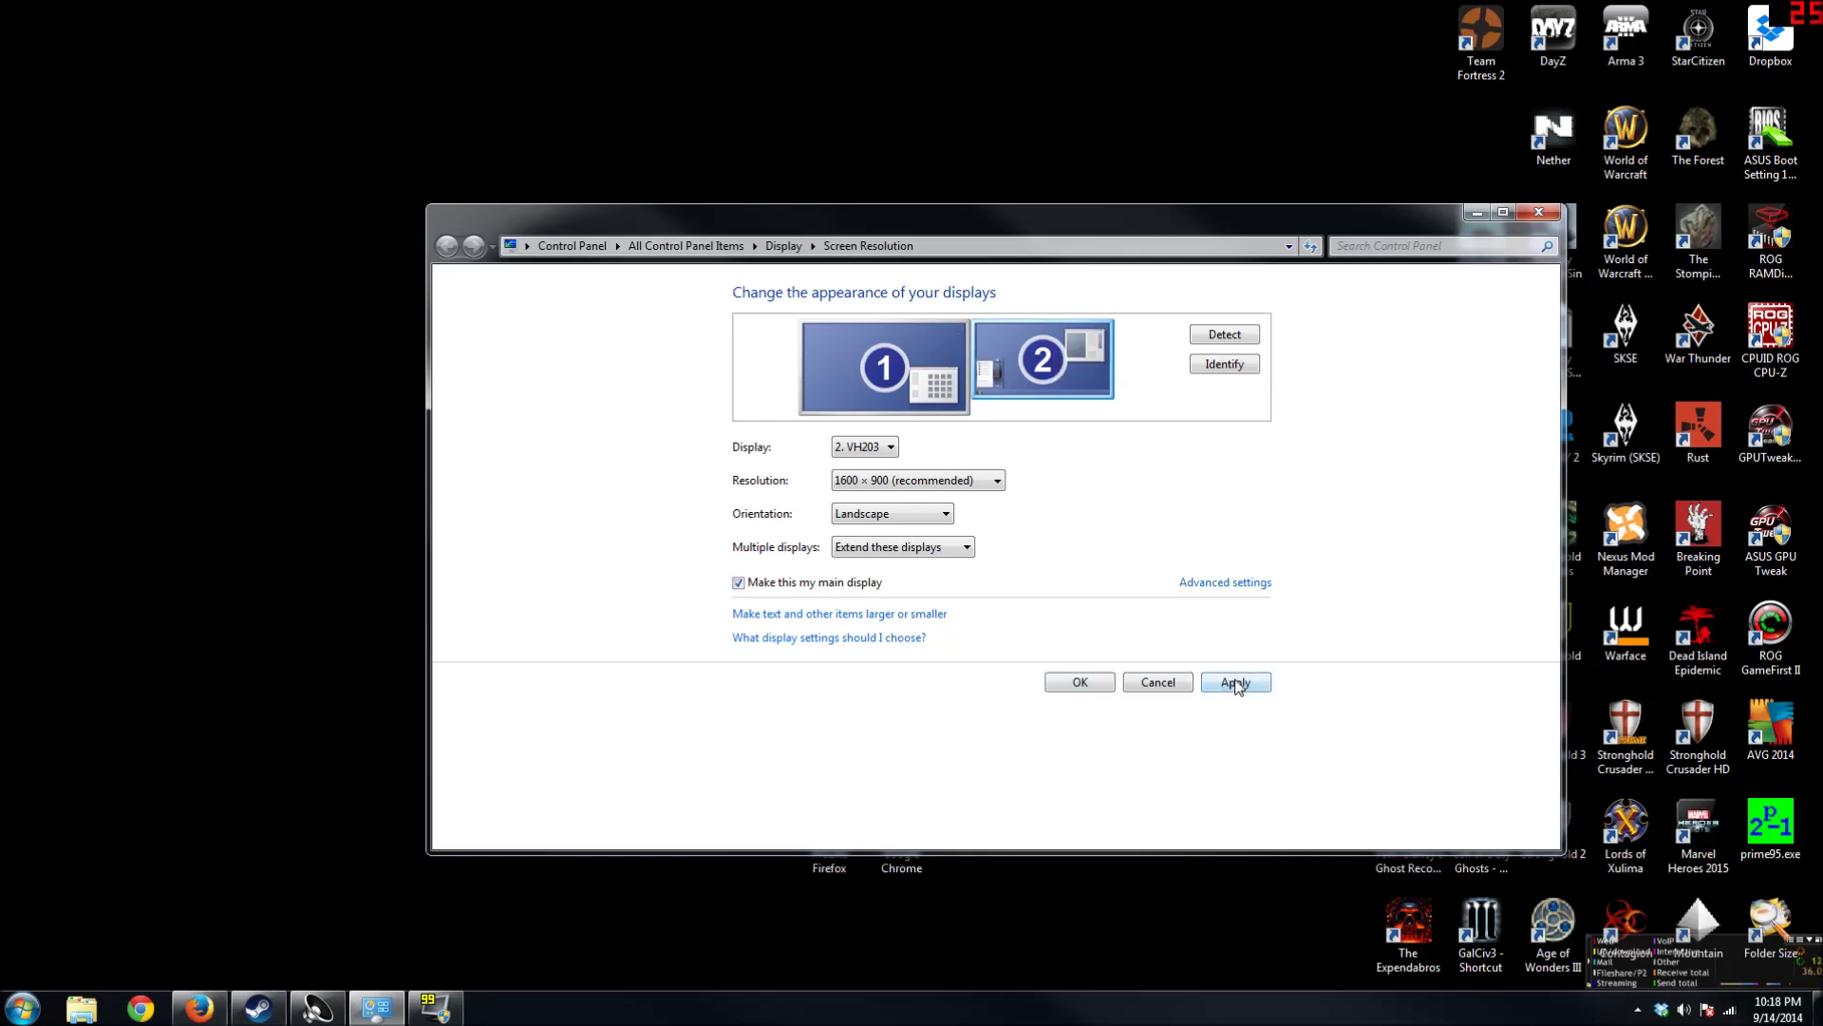
{"action": "left_click", "coordinate": [1236, 683]}
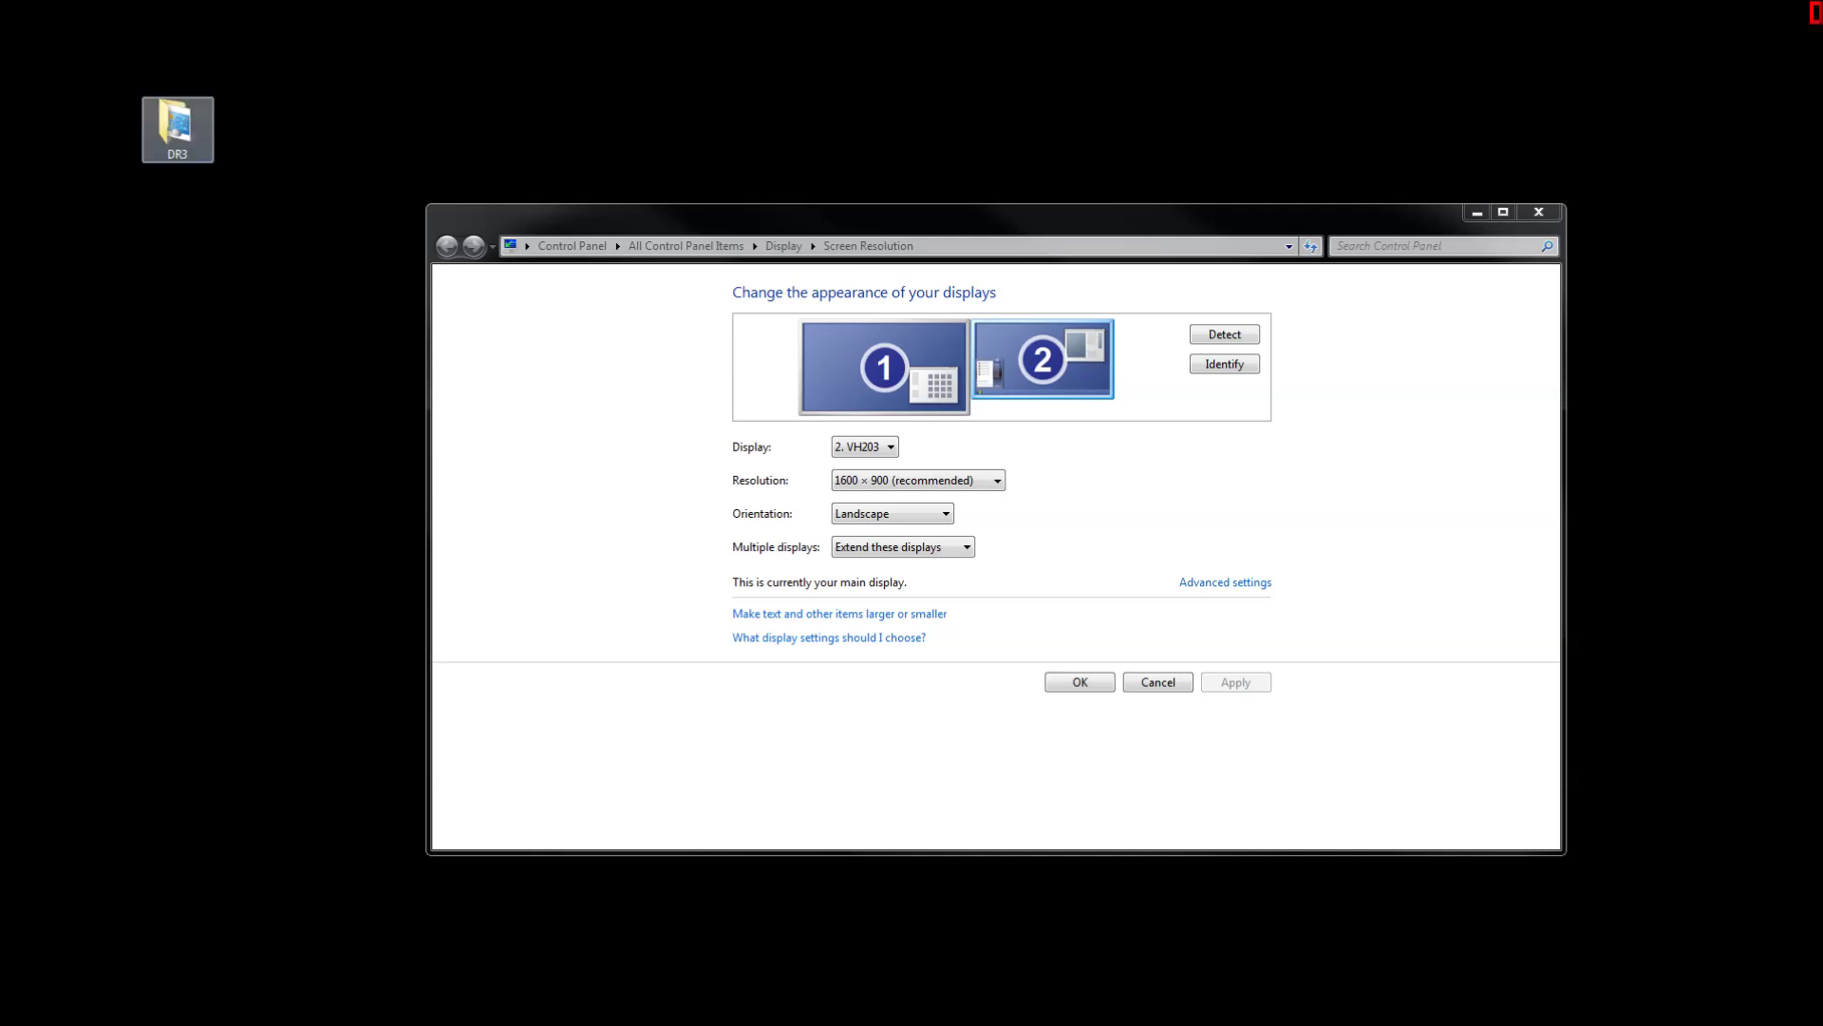
Dismiss Screen Resolution and open the DR3 folder in the top-left corner.
{"action": "key", "text": "Escape"}
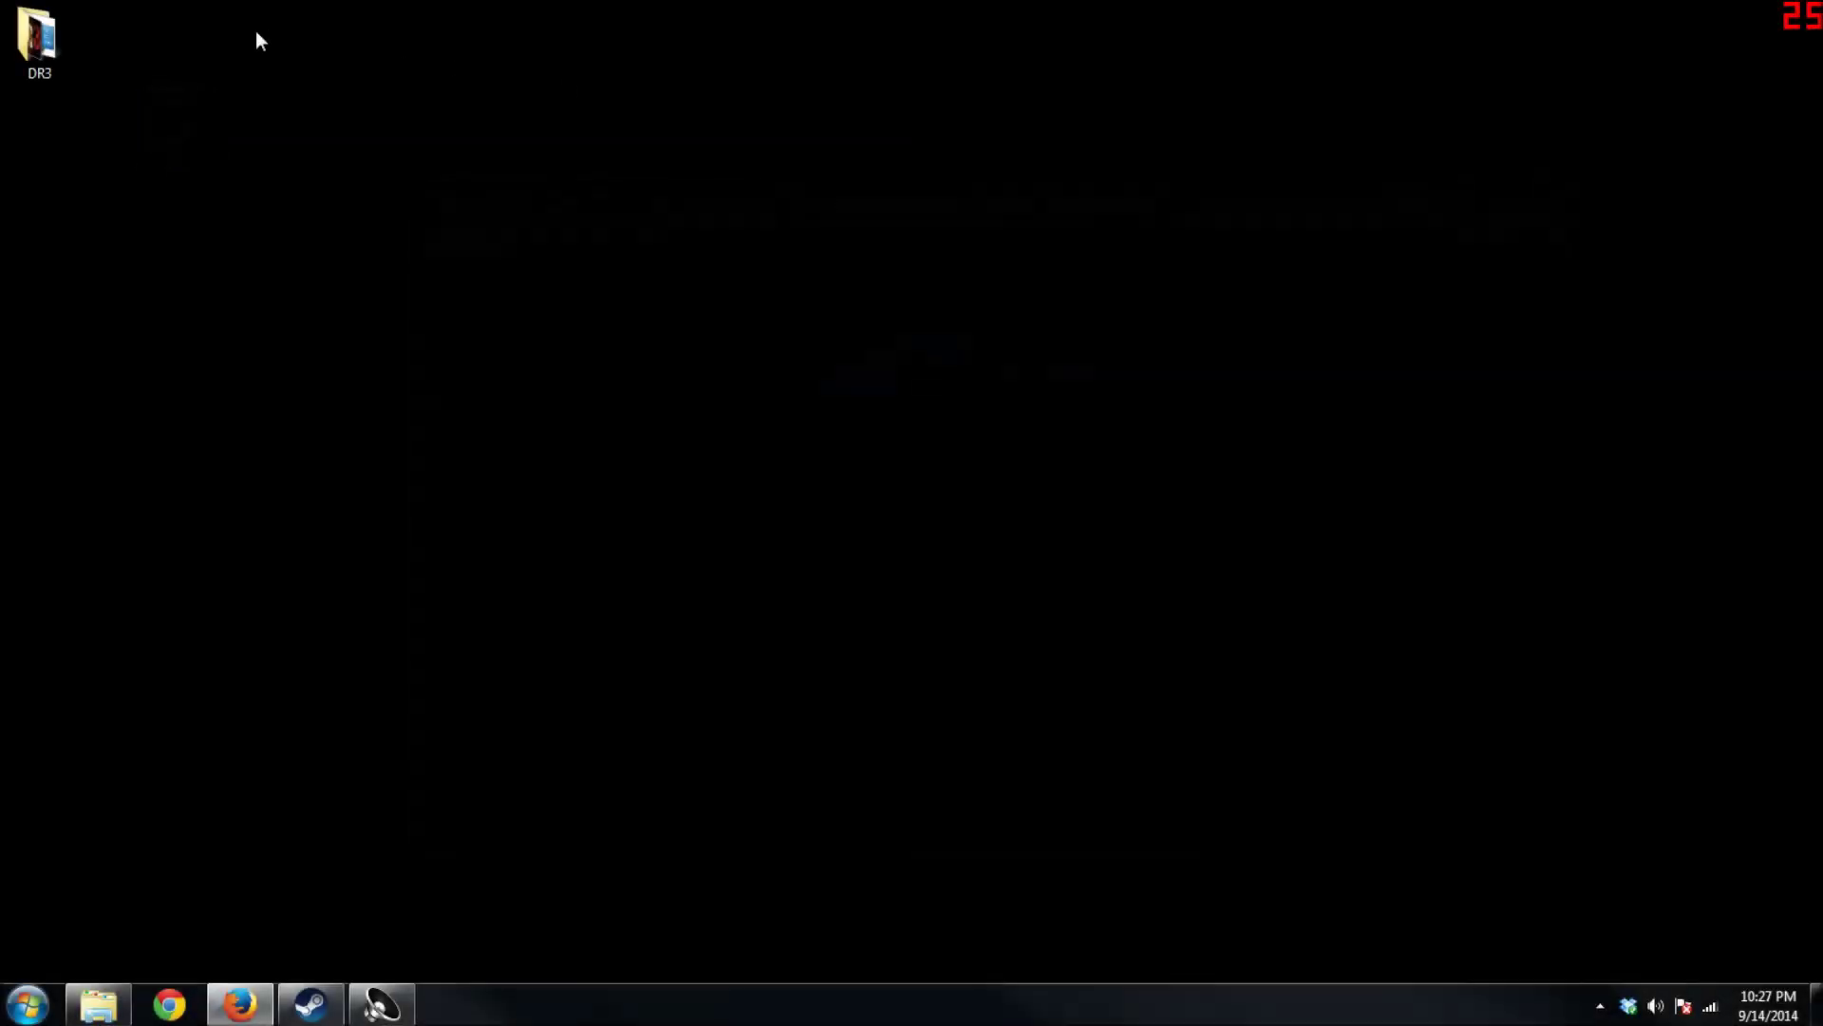
{"action": "double_click", "coordinate": [51, 47]}
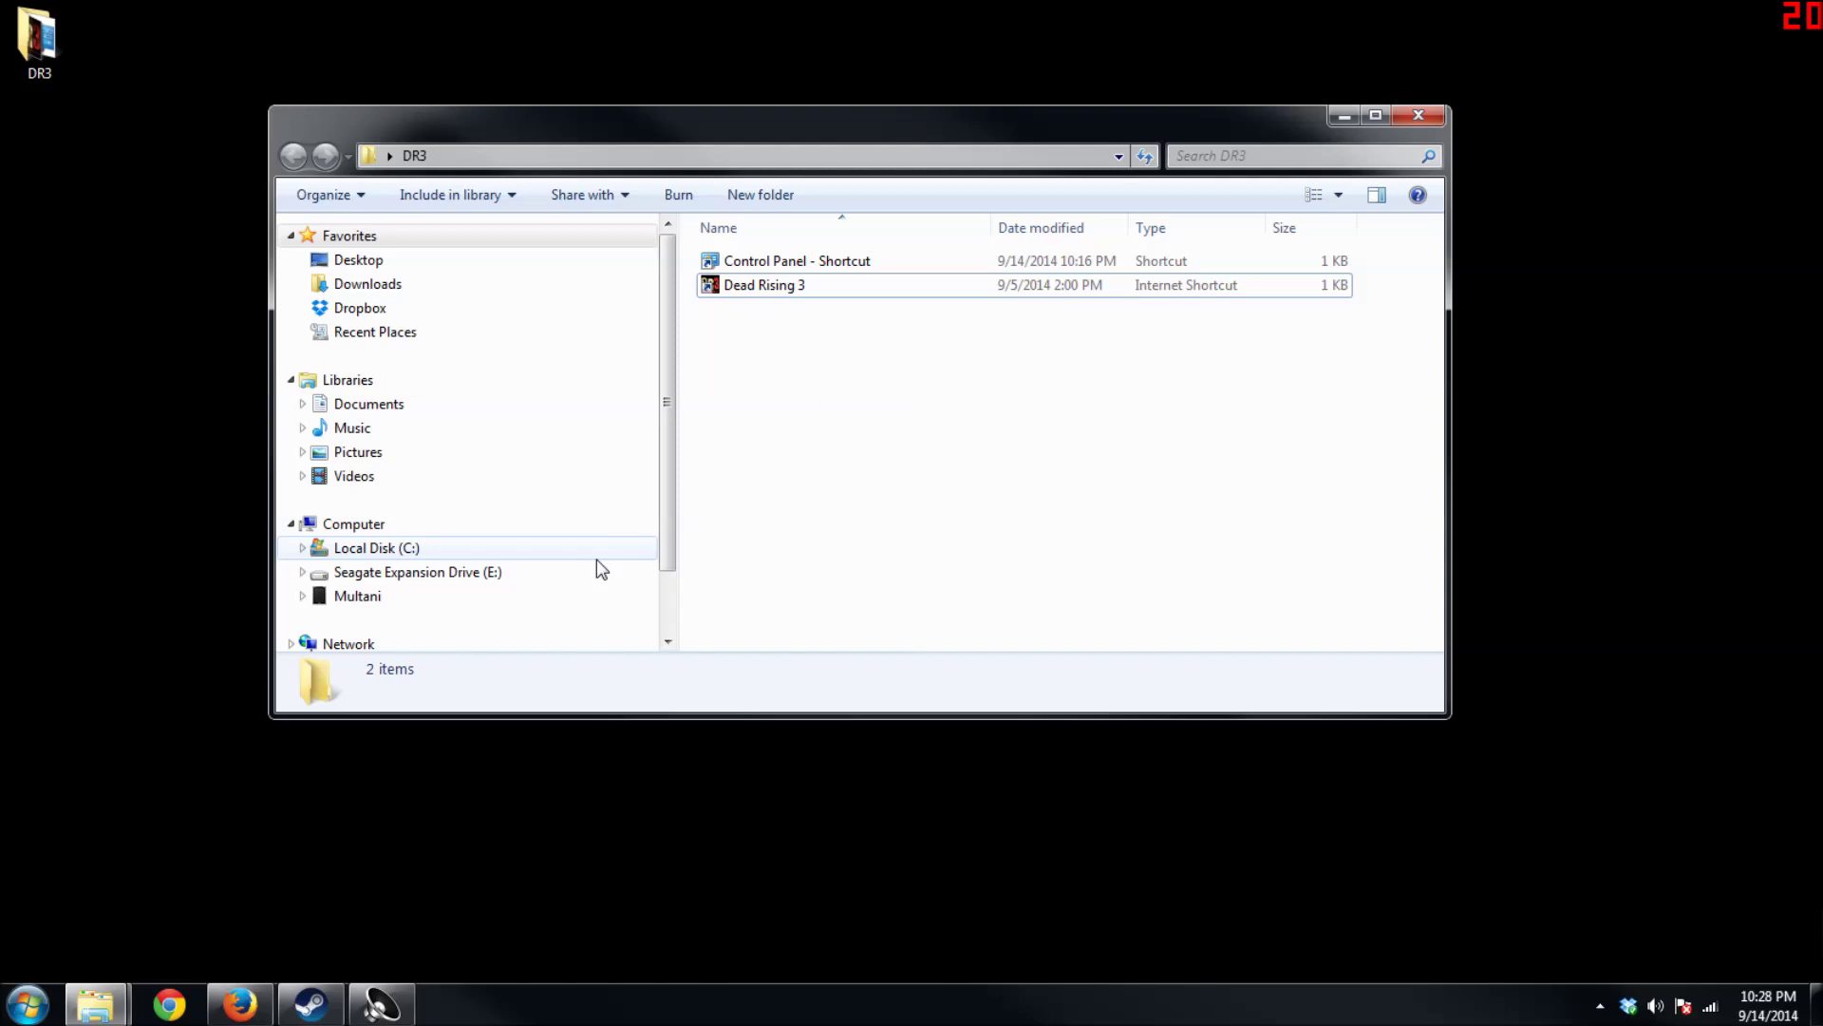
Bring up the Win+P projection choices, then open and dismiss the desktop right-click menu.
{"action": "key", "text": "super+p"}
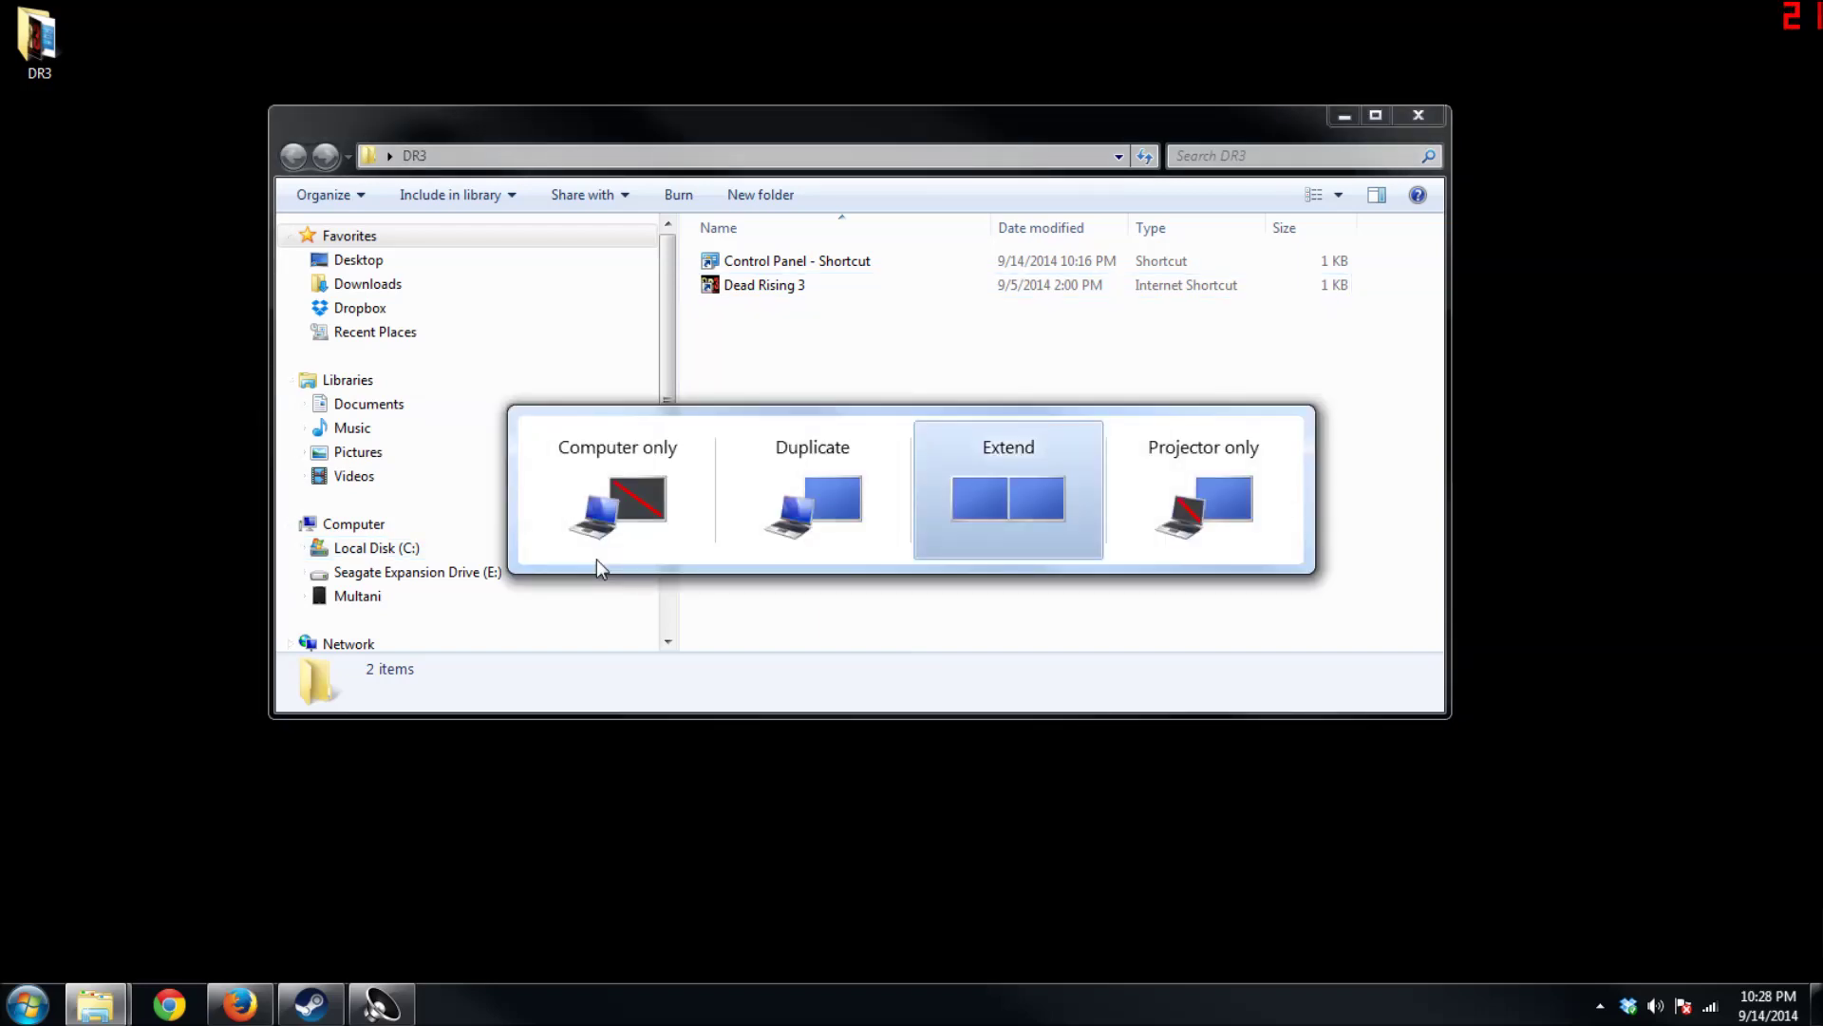
{"action": "right_click", "coordinate": [568, 822]}
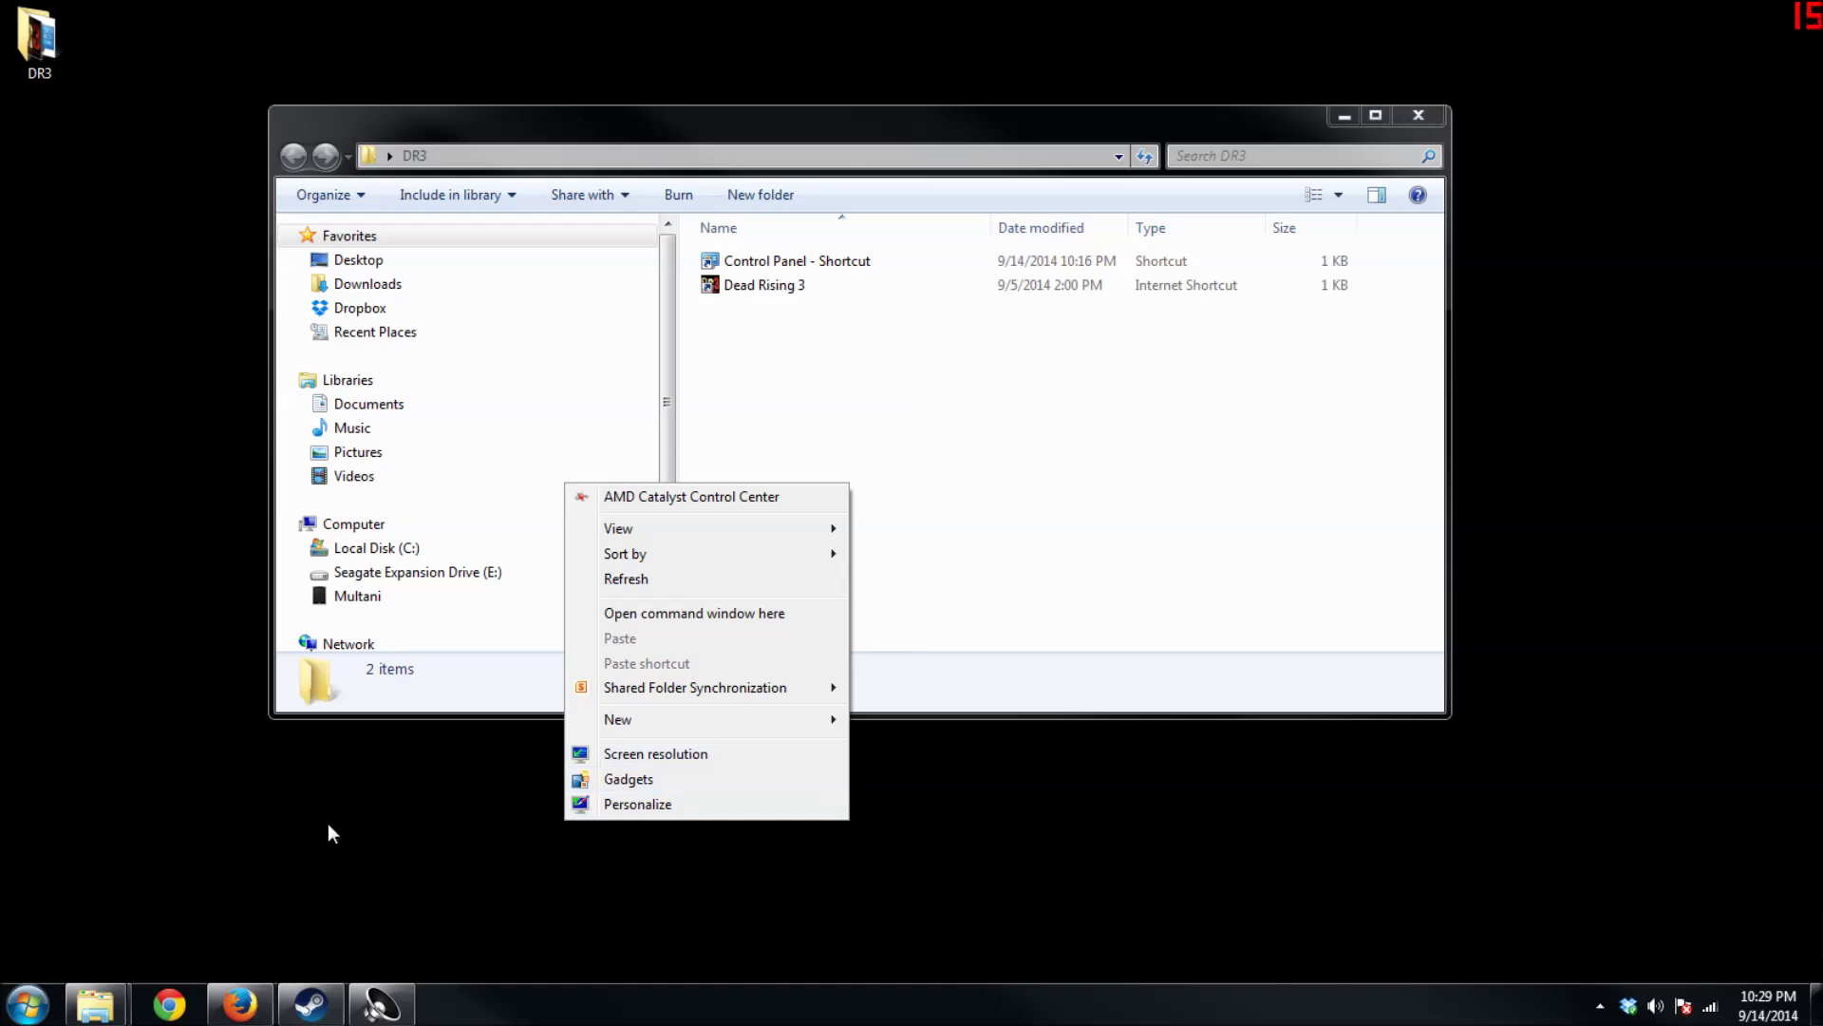
{"action": "left_click", "coordinate": [352, 830]}
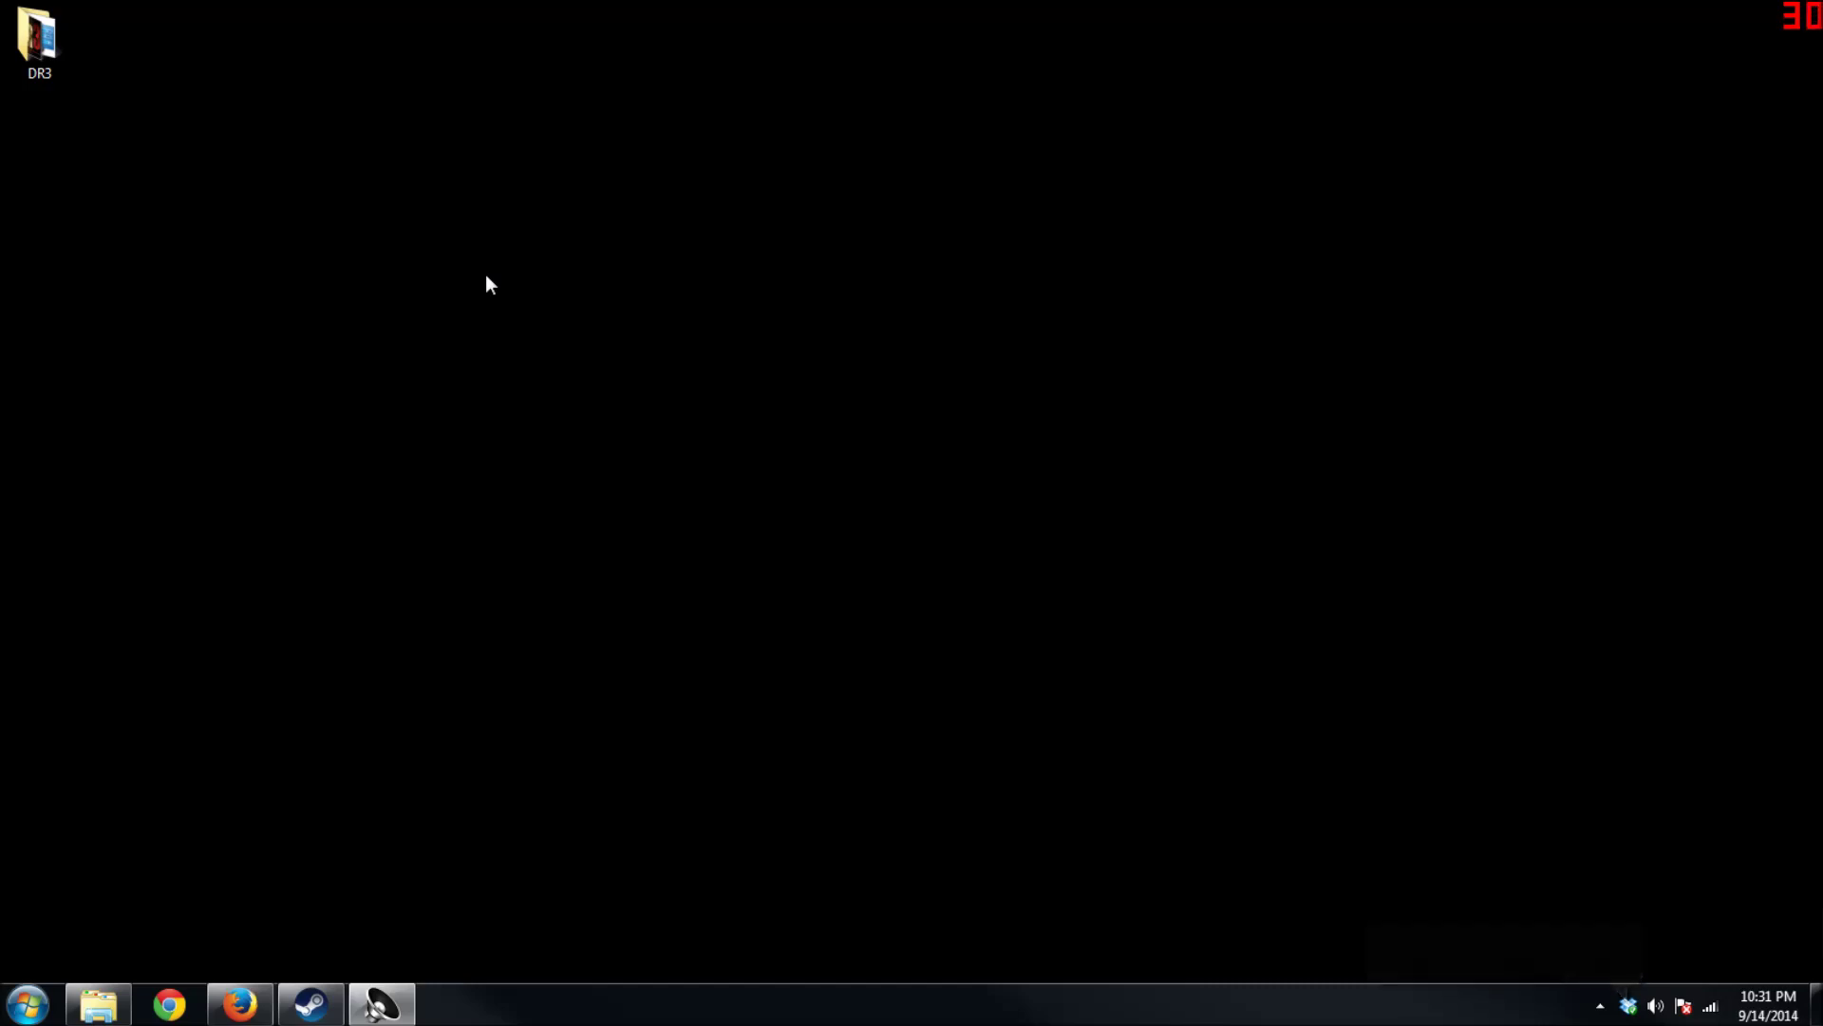
From Screen Resolution, make display 1 (the E2441) the main display again and confirm with OK.
{"action": "right_click", "coordinate": [487, 275]}
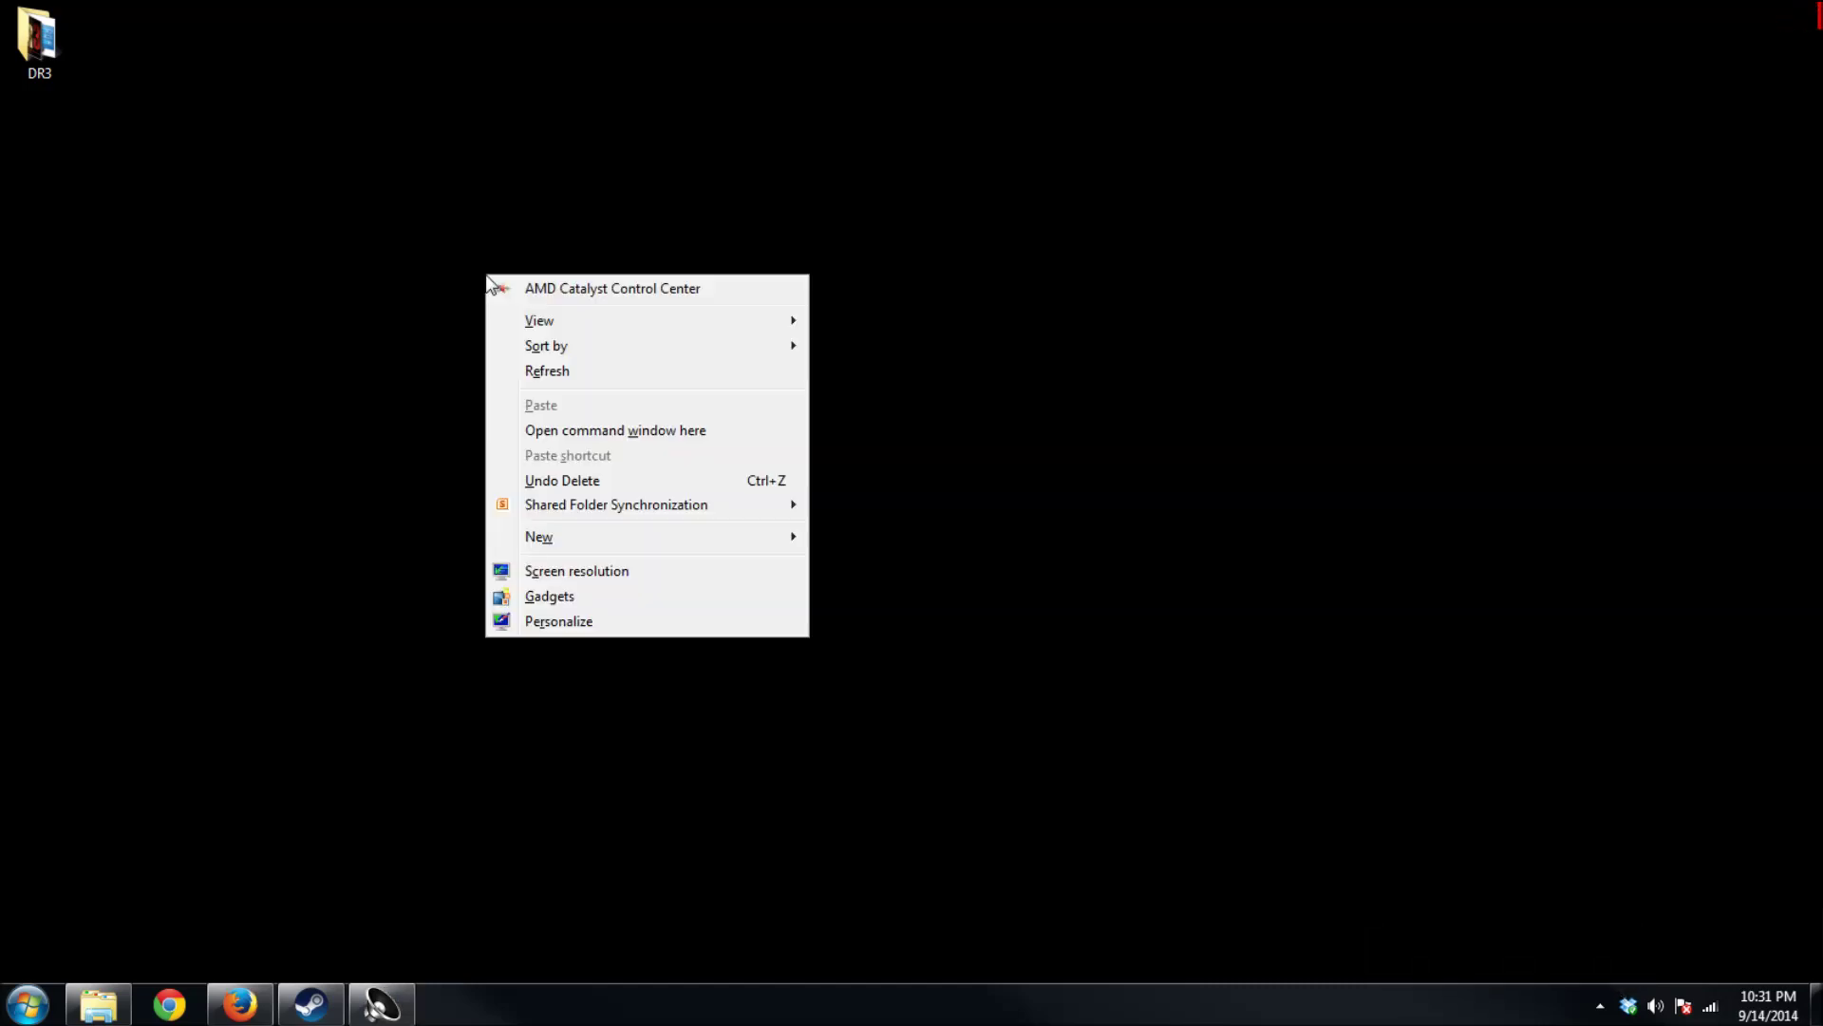
{"action": "left_click", "coordinate": [602, 574]}
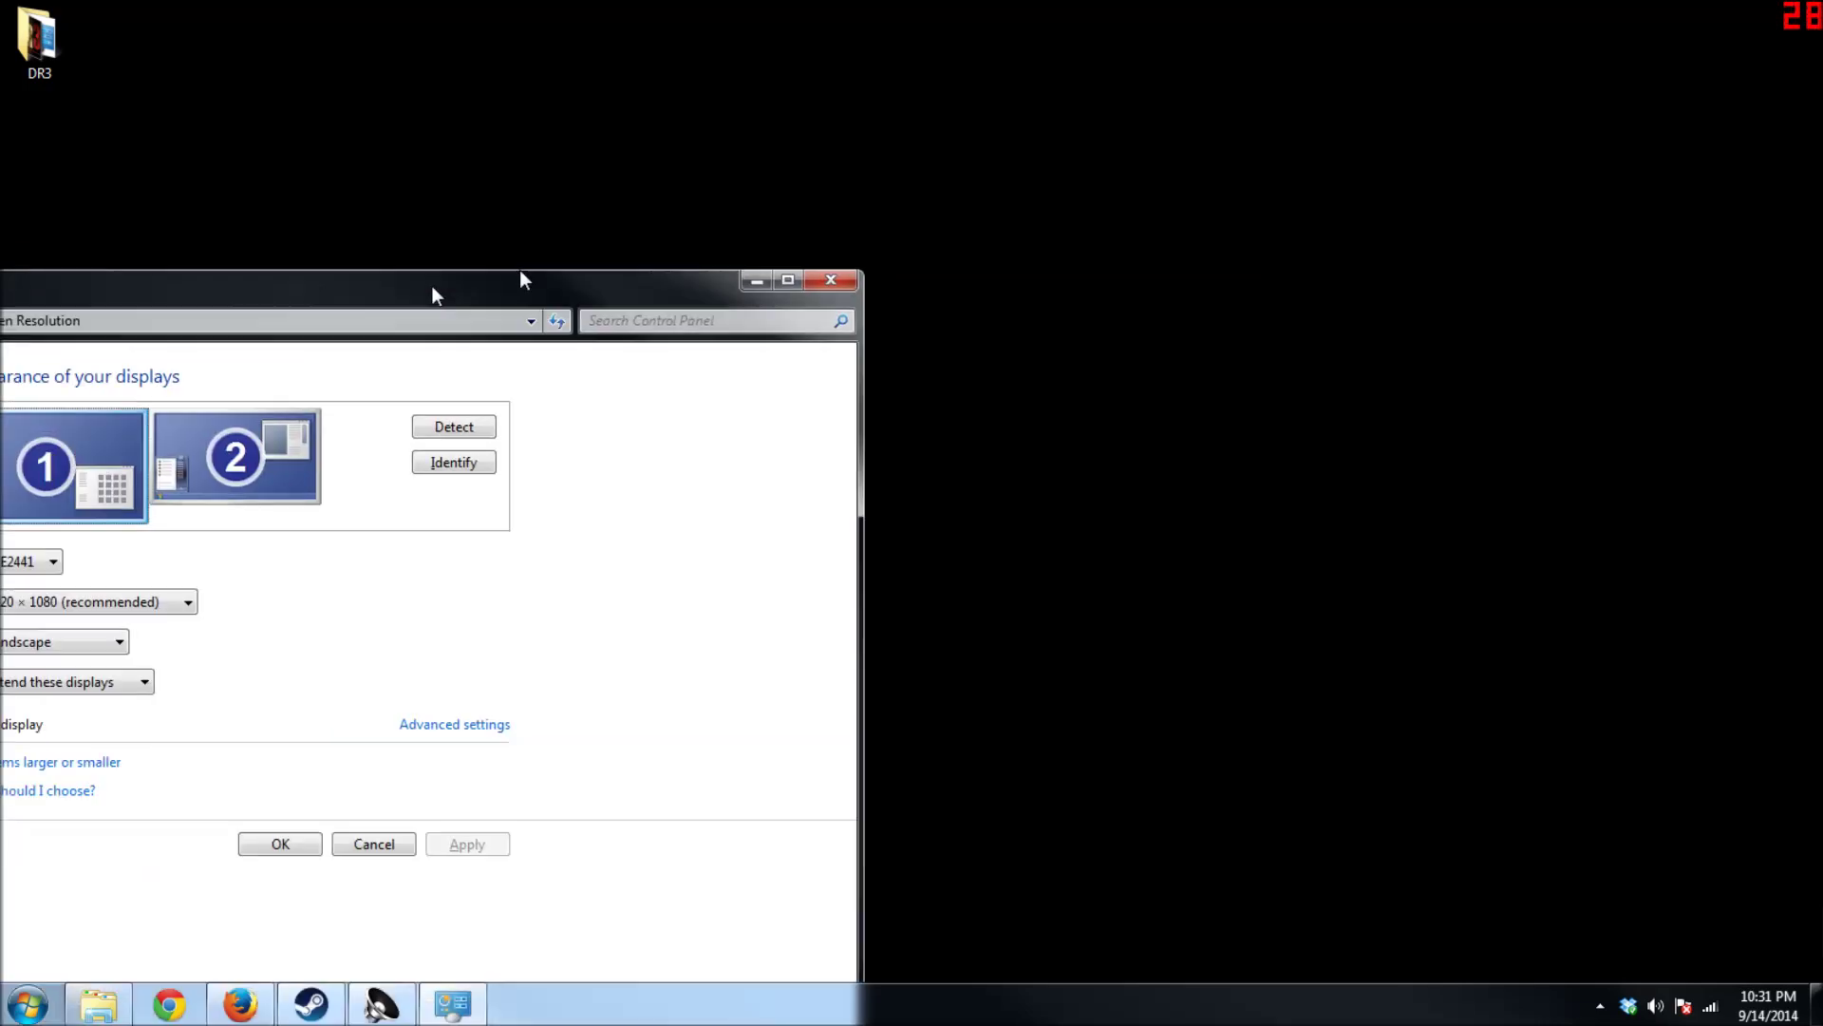
{"action": "left_click_drag", "start_coordinate": [522, 277], "coordinate": [1013, 171]}
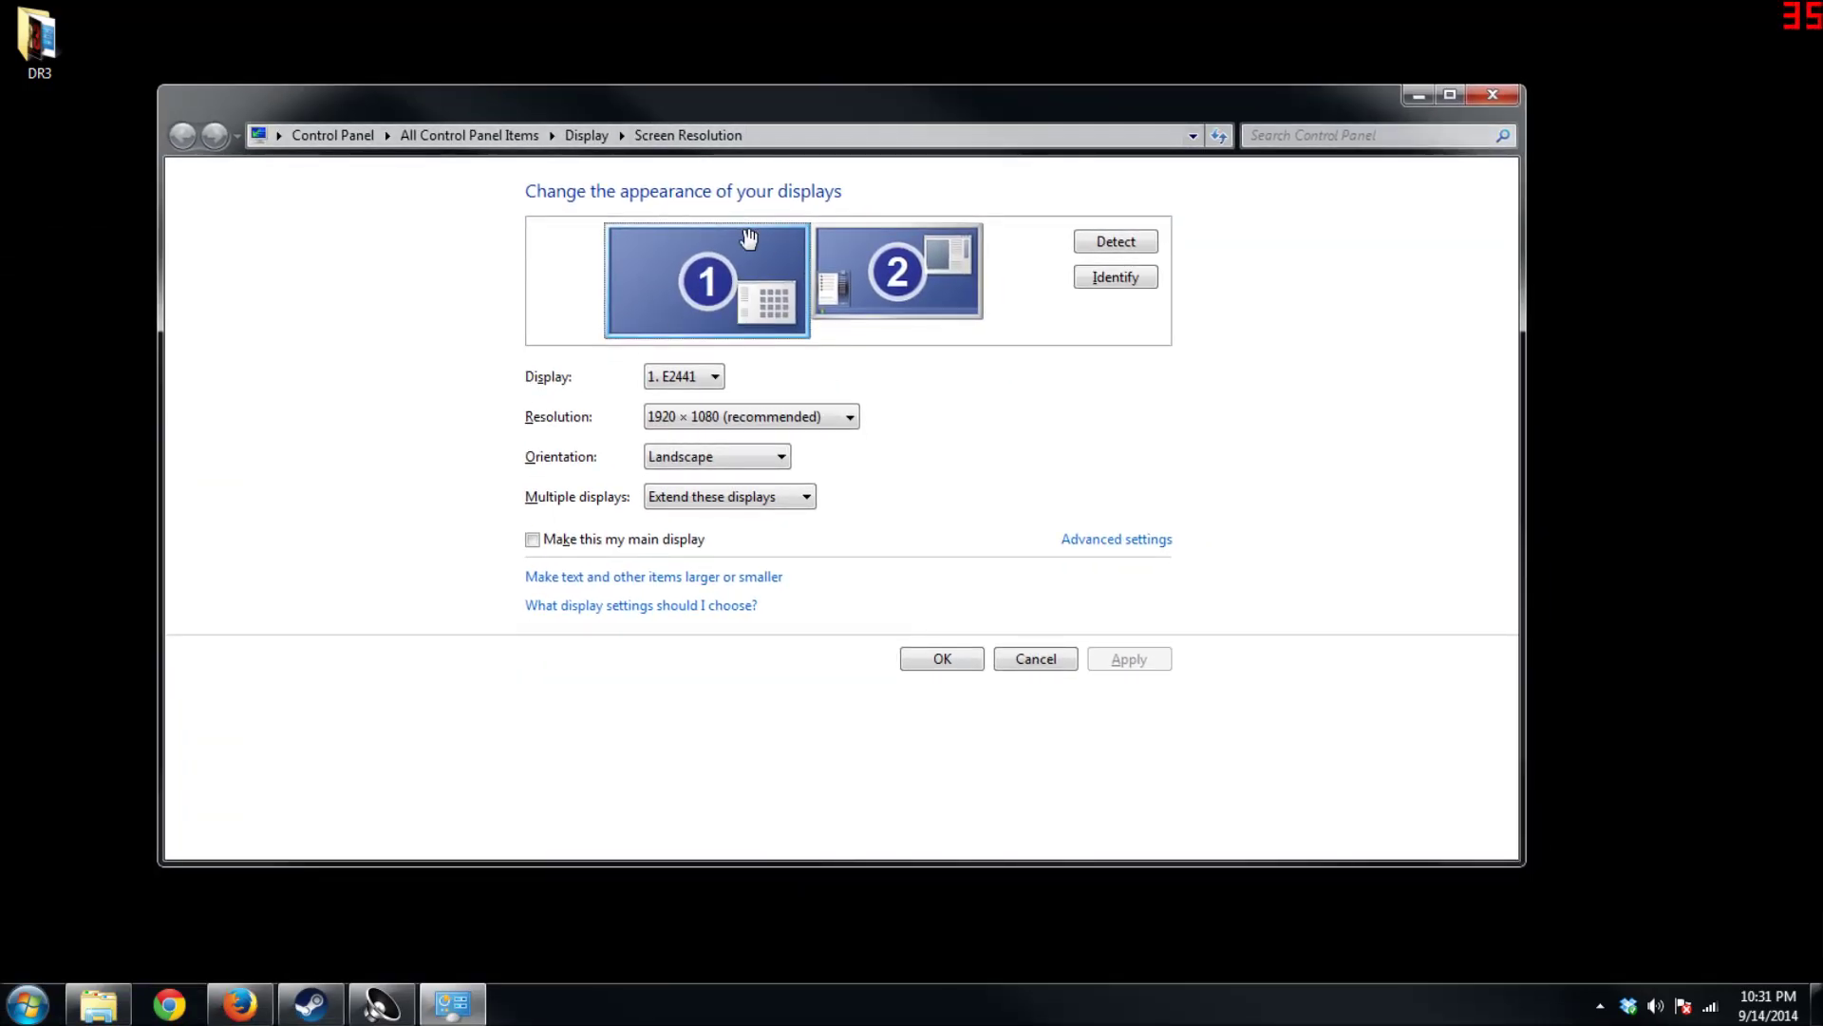
{"action": "left_click", "coordinate": [533, 539]}
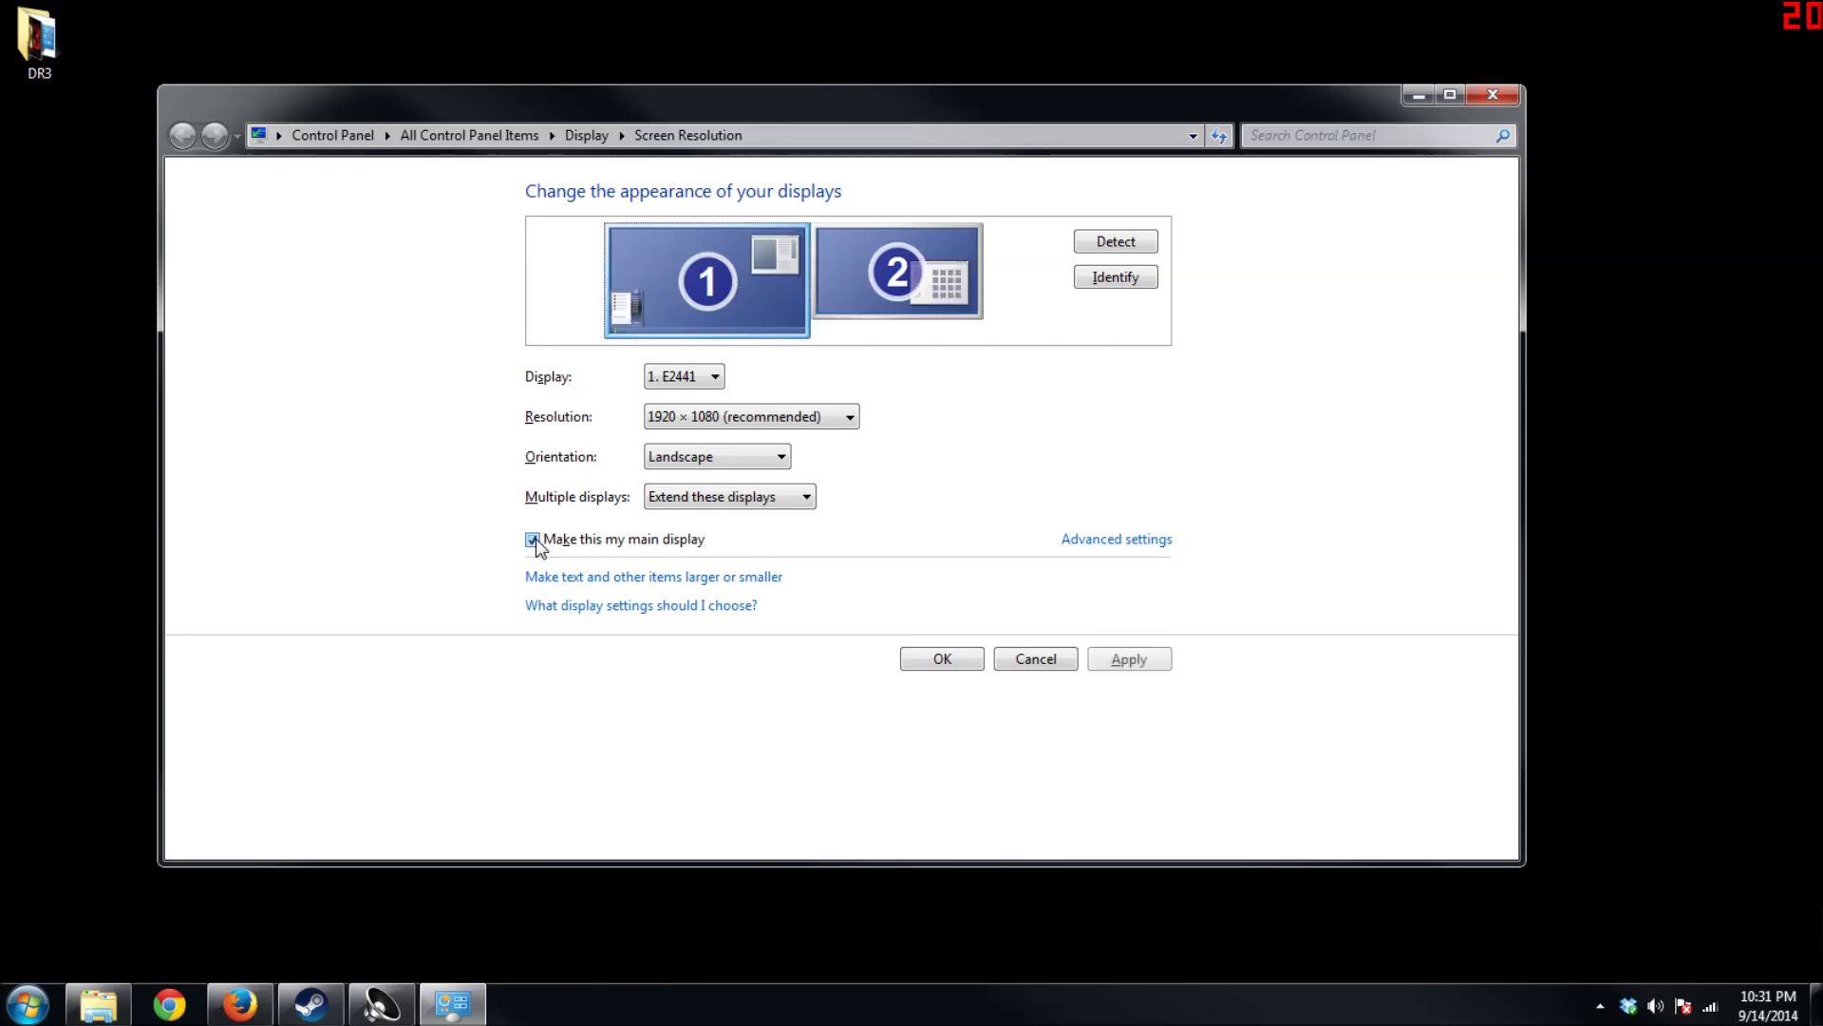
{"action": "left_click", "coordinate": [921, 665]}
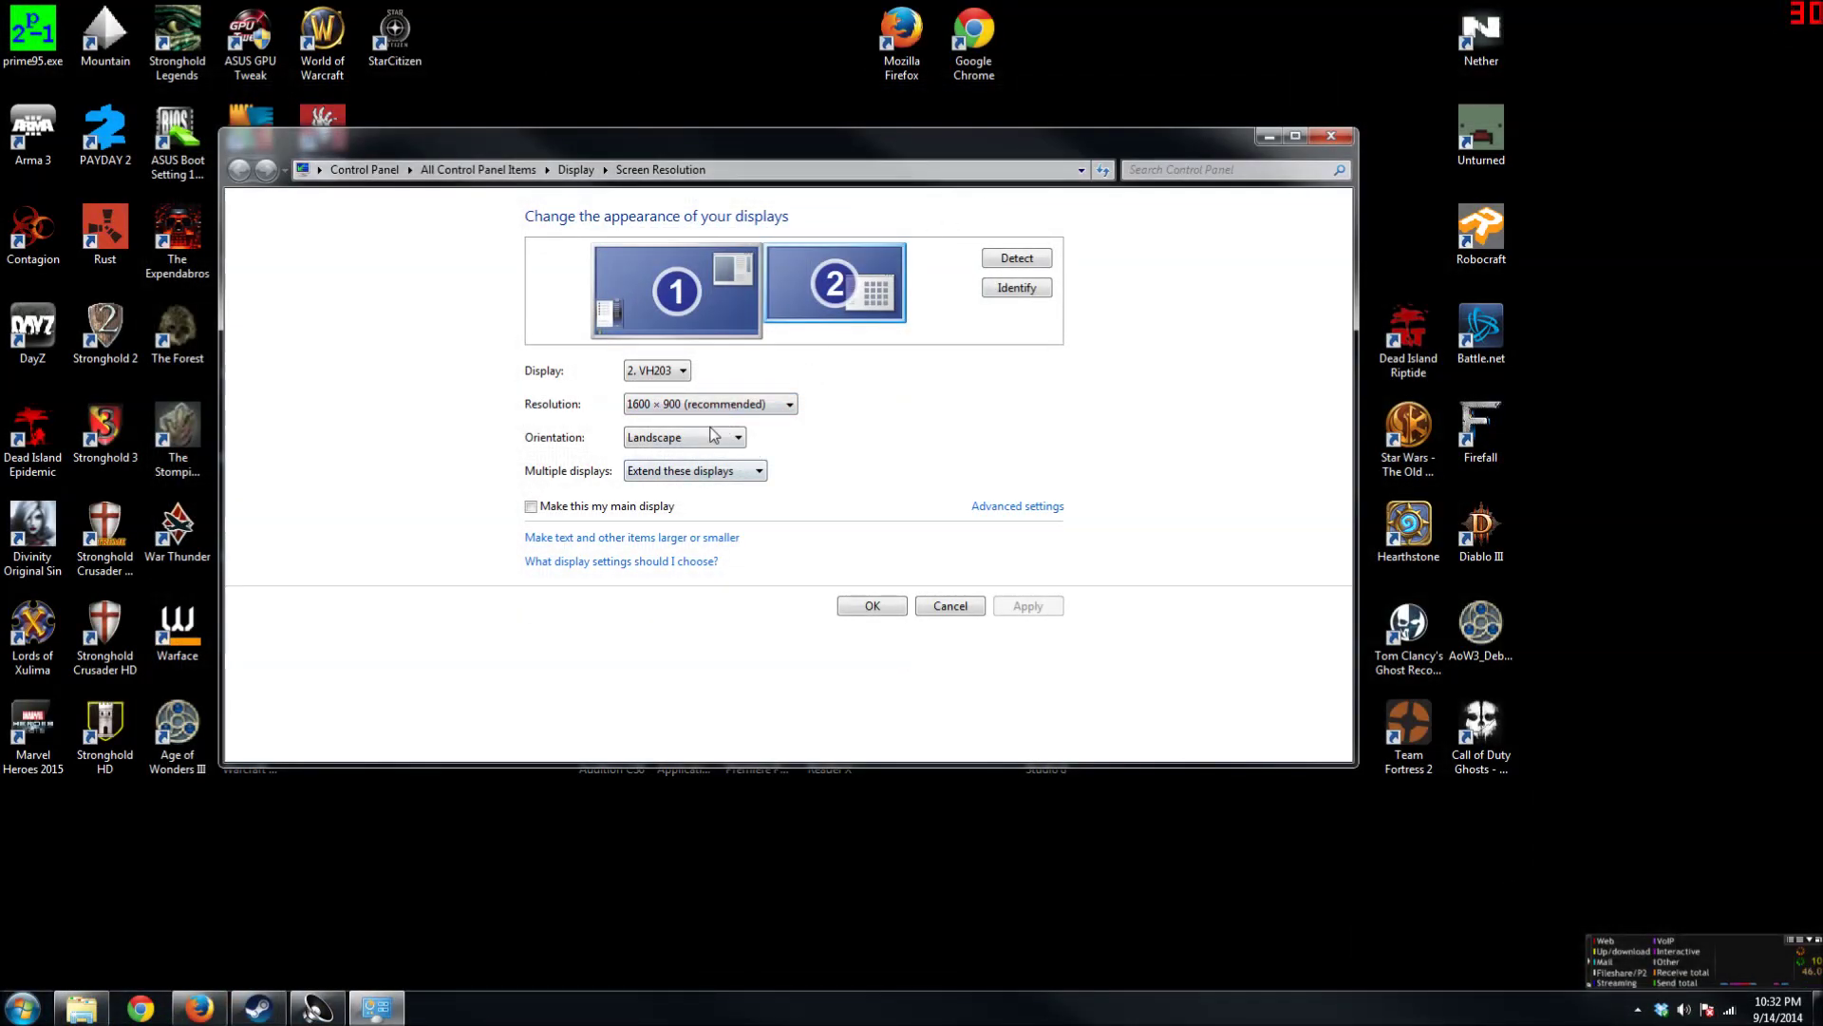
Set Multiple displays to 'Show desktop only on 1' and apply it.
{"action": "left_click", "coordinate": [670, 291]}
{"action": "left_click", "coordinate": [794, 288]}
{"action": "left_click", "coordinate": [667, 470]}
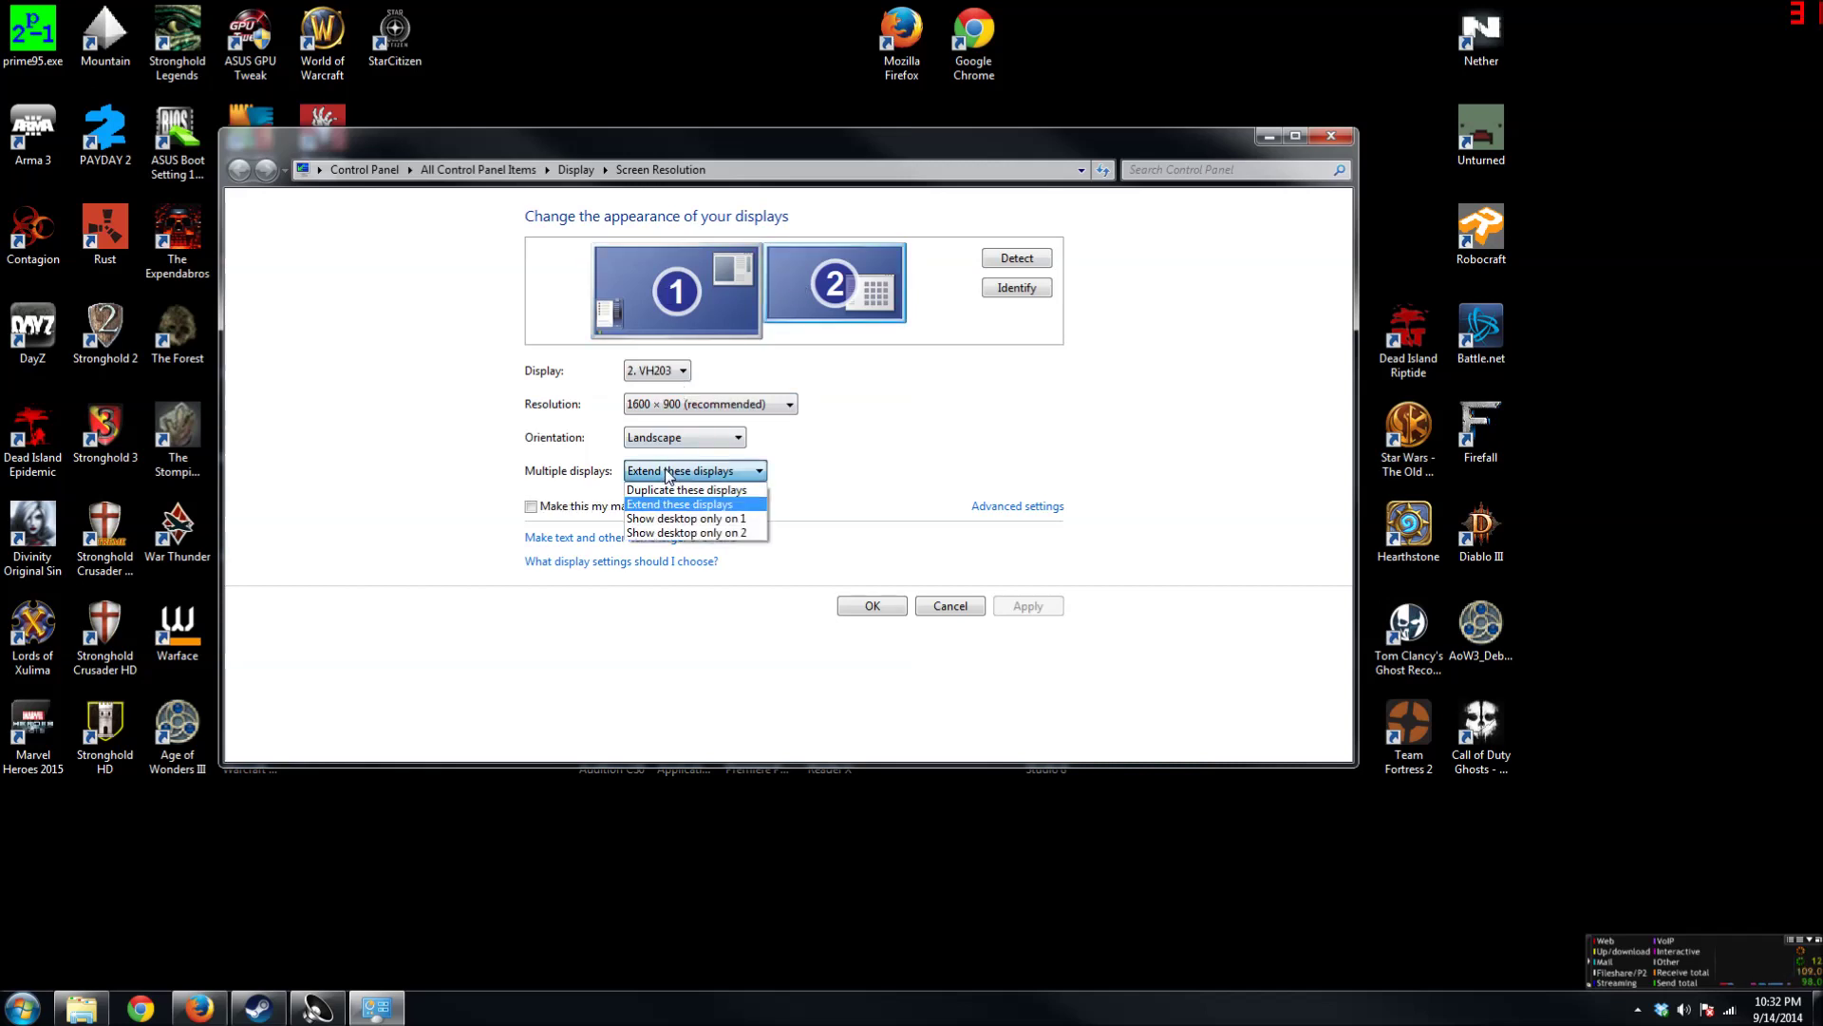
{"action": "left_click", "coordinate": [647, 519]}
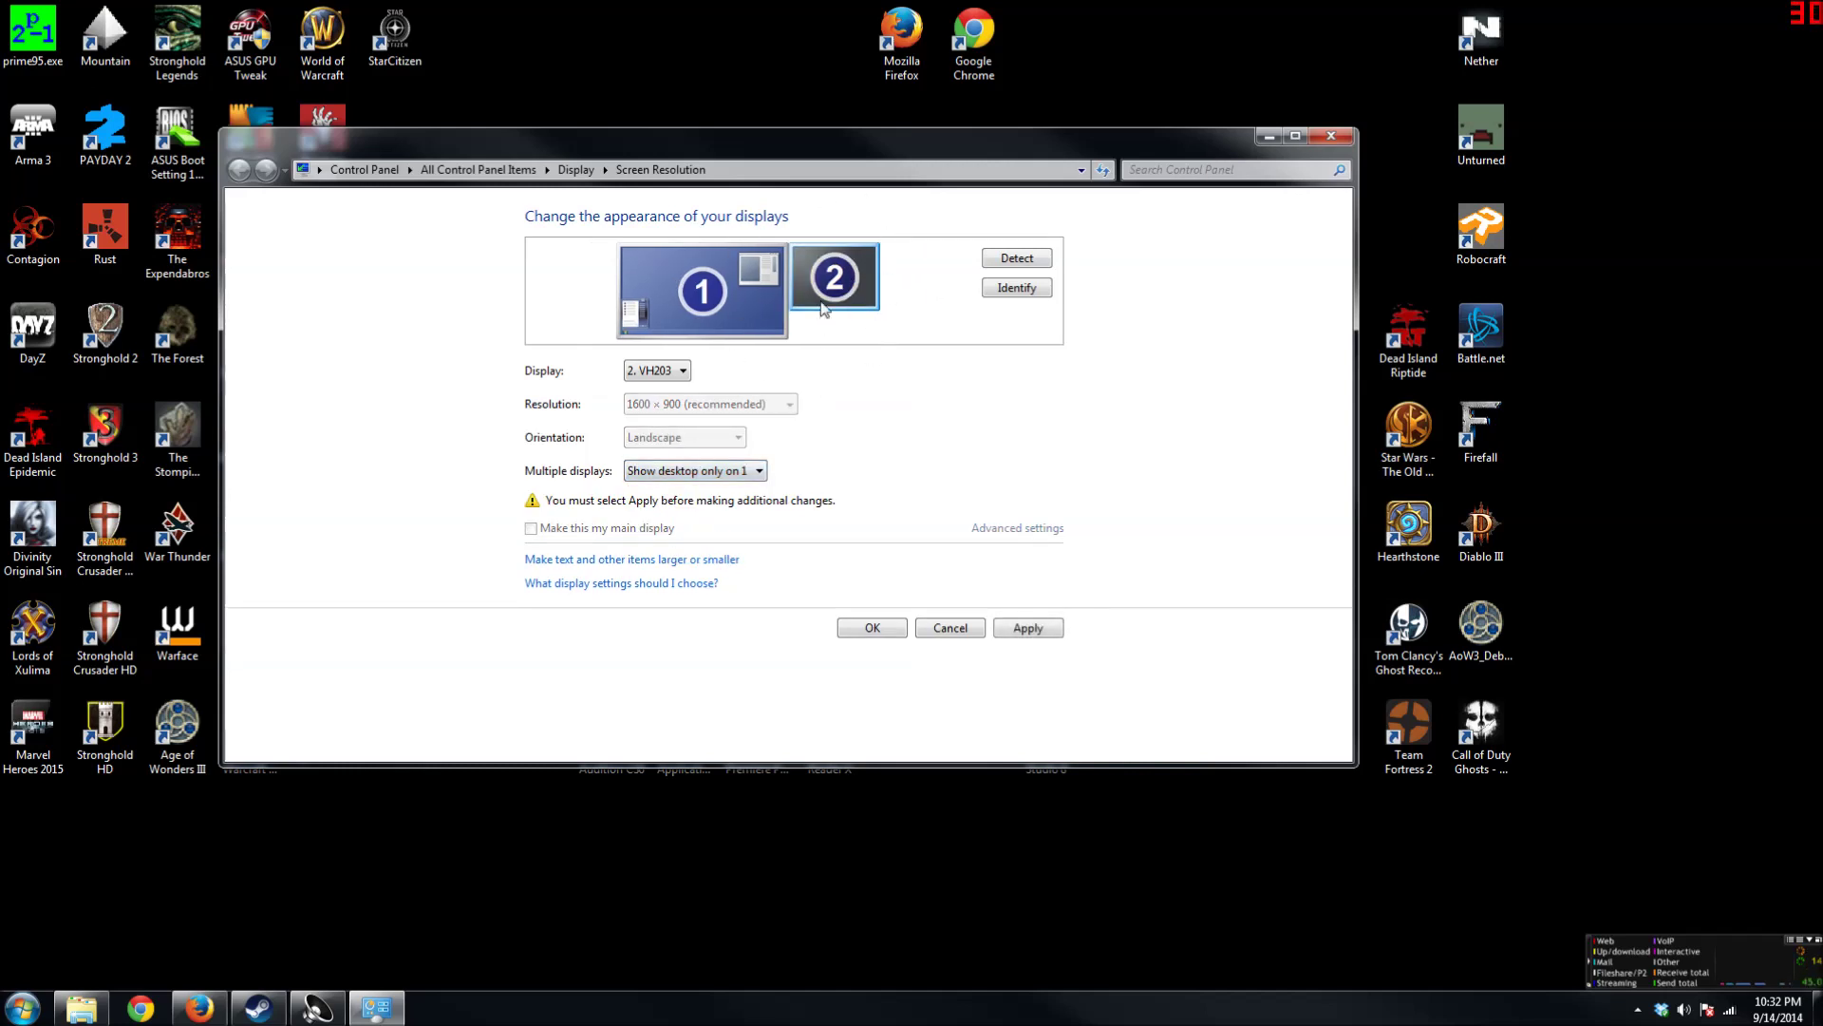
{"action": "left_click", "coordinate": [1057, 630]}
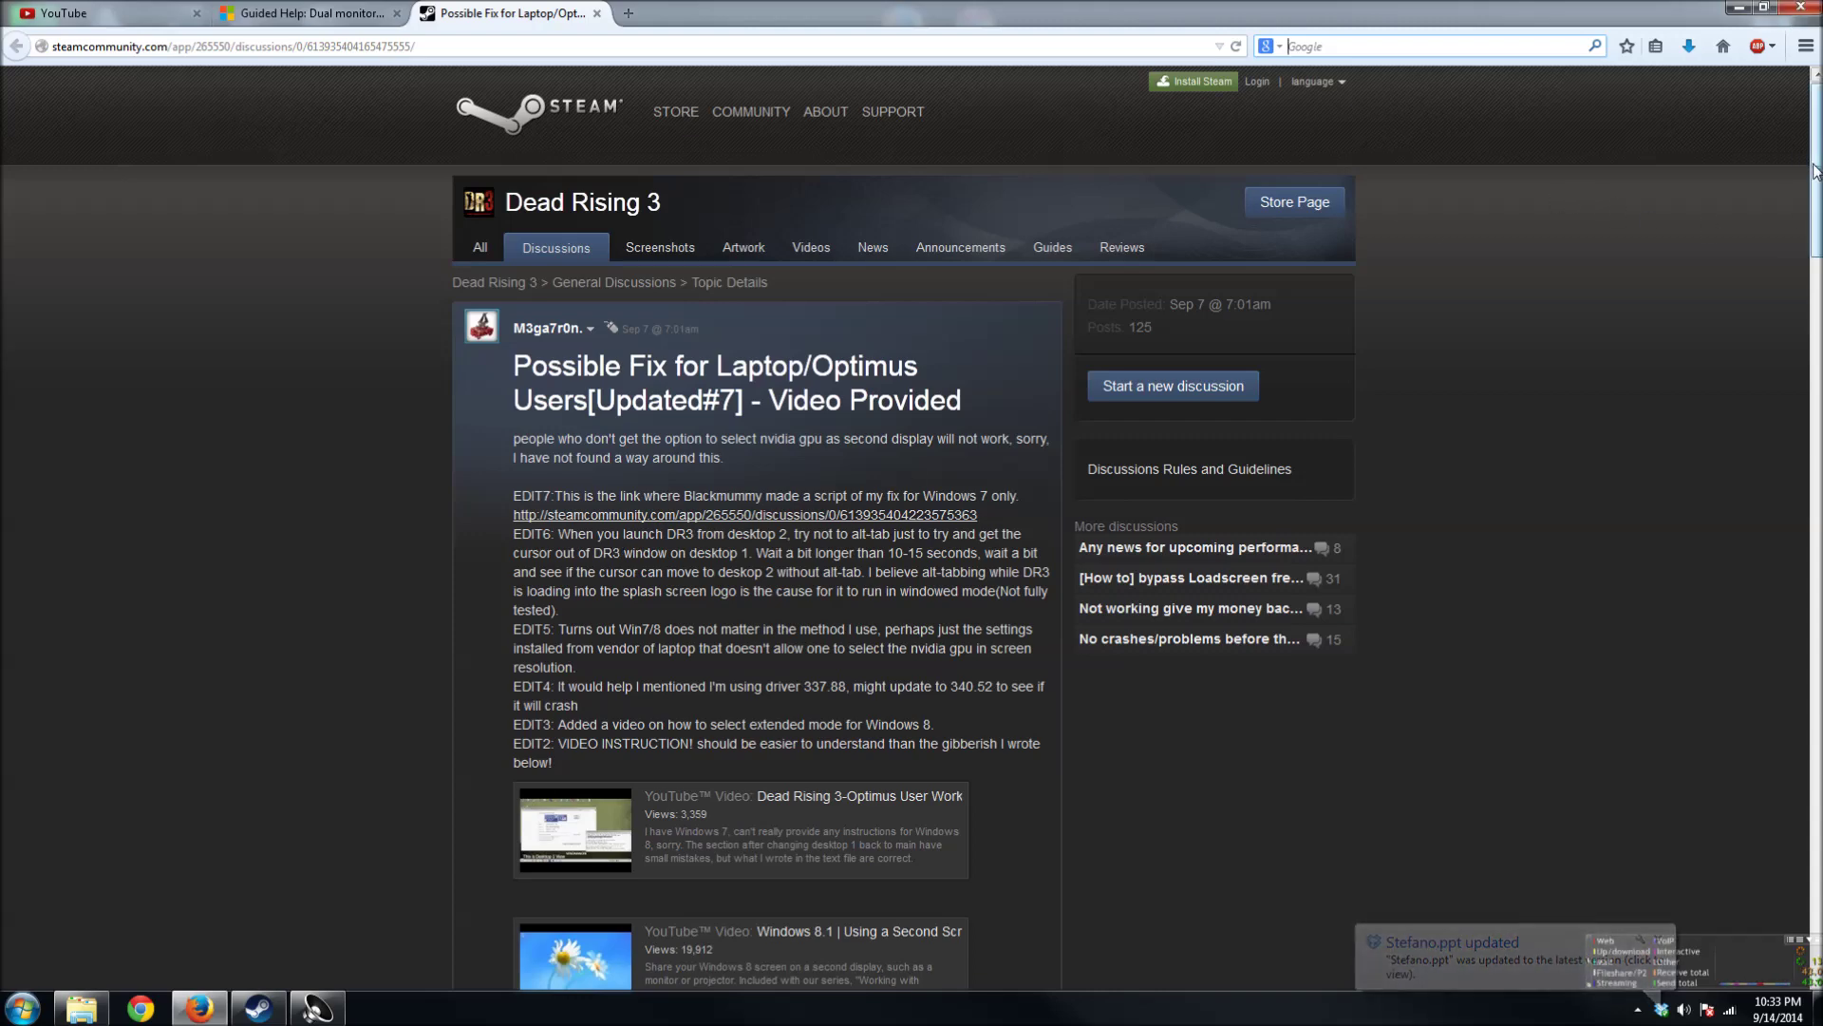
{"action": "left_click_drag", "start_coordinate": [1816, 171], "coordinate": [1685, 164]}
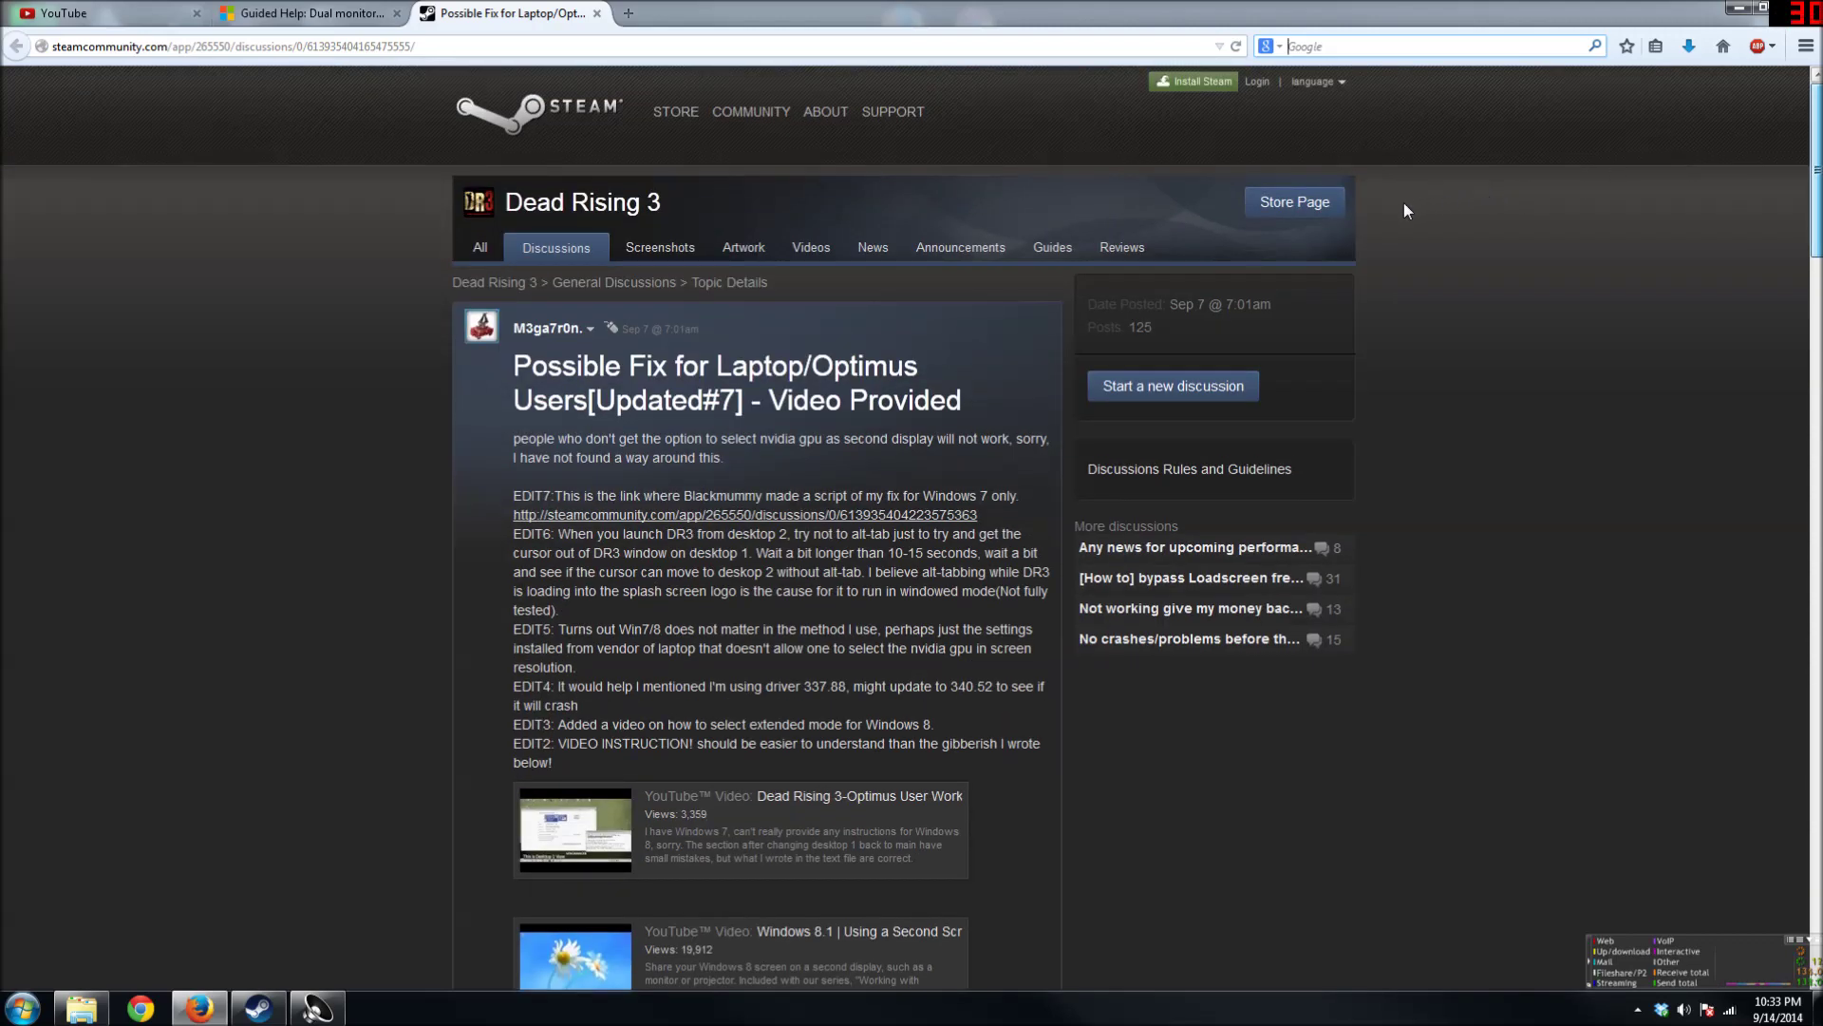
{"action": "scroll", "coordinate": [1738, 299], "scroll_direction": "down", "scroll_amount": 4}
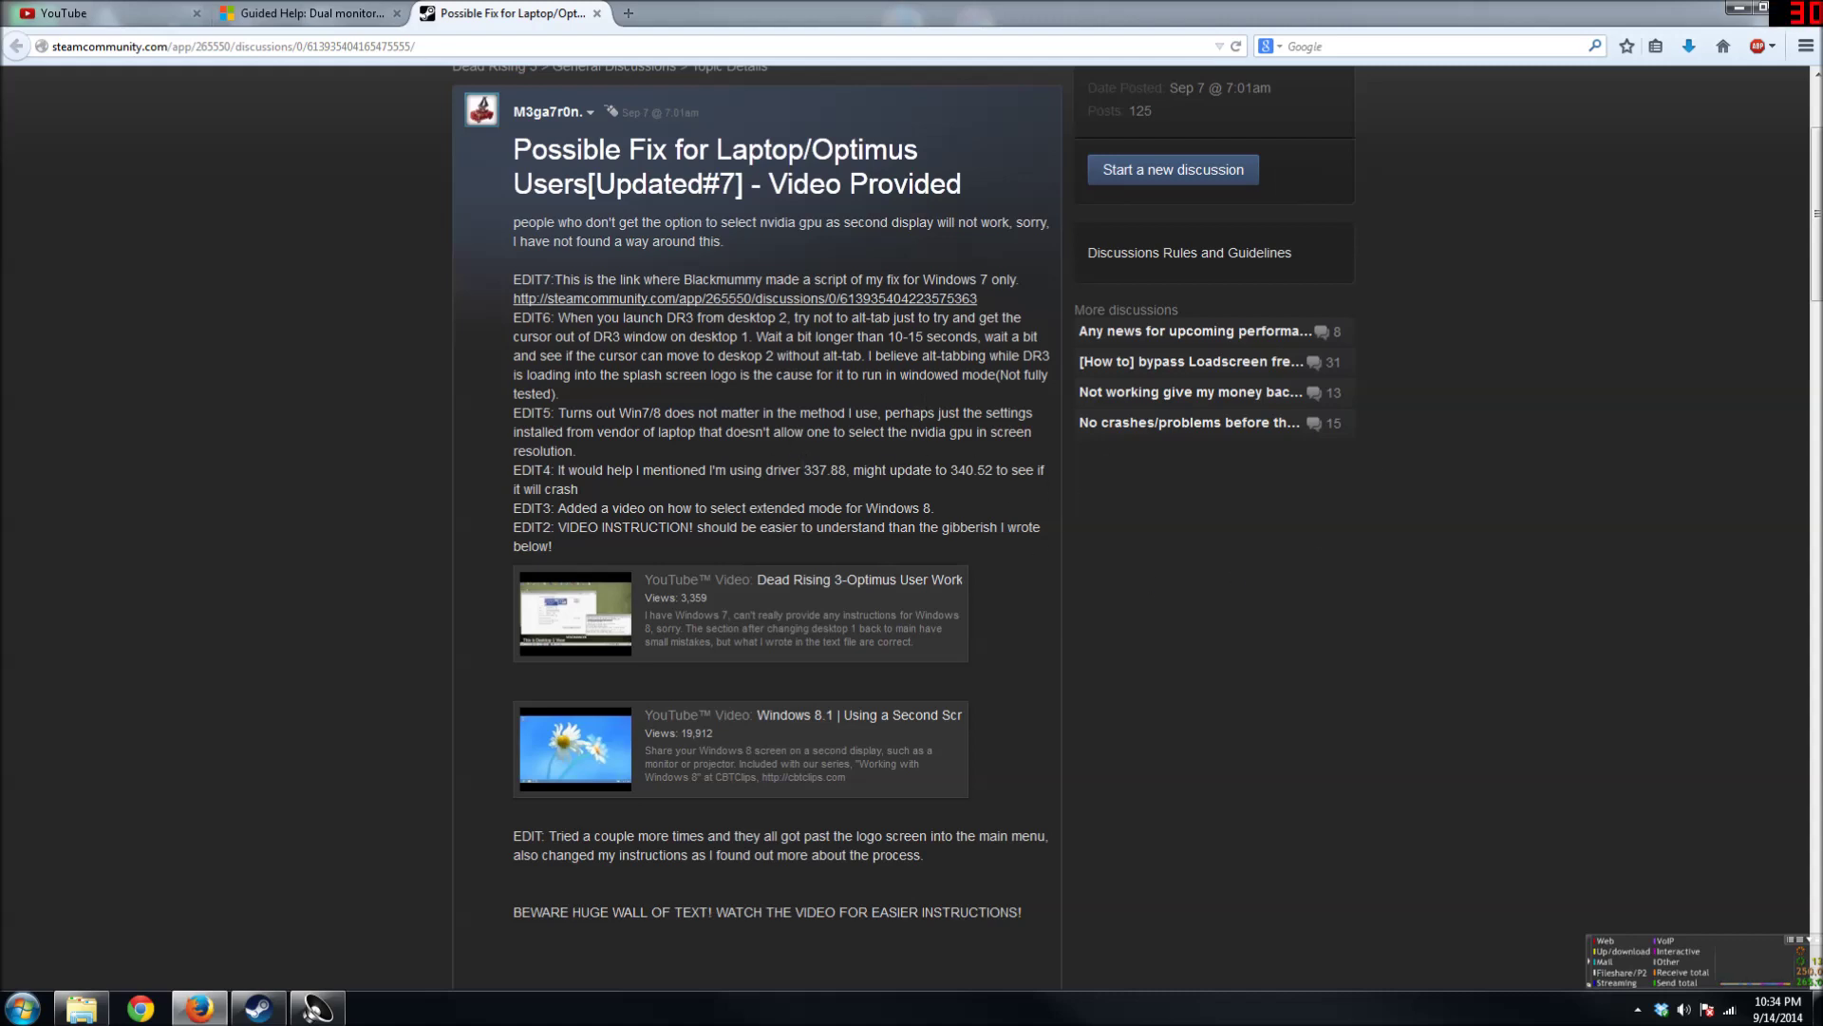
{"action": "scroll", "coordinate": [1177, 254], "scroll_direction": "up", "scroll_amount": 3}
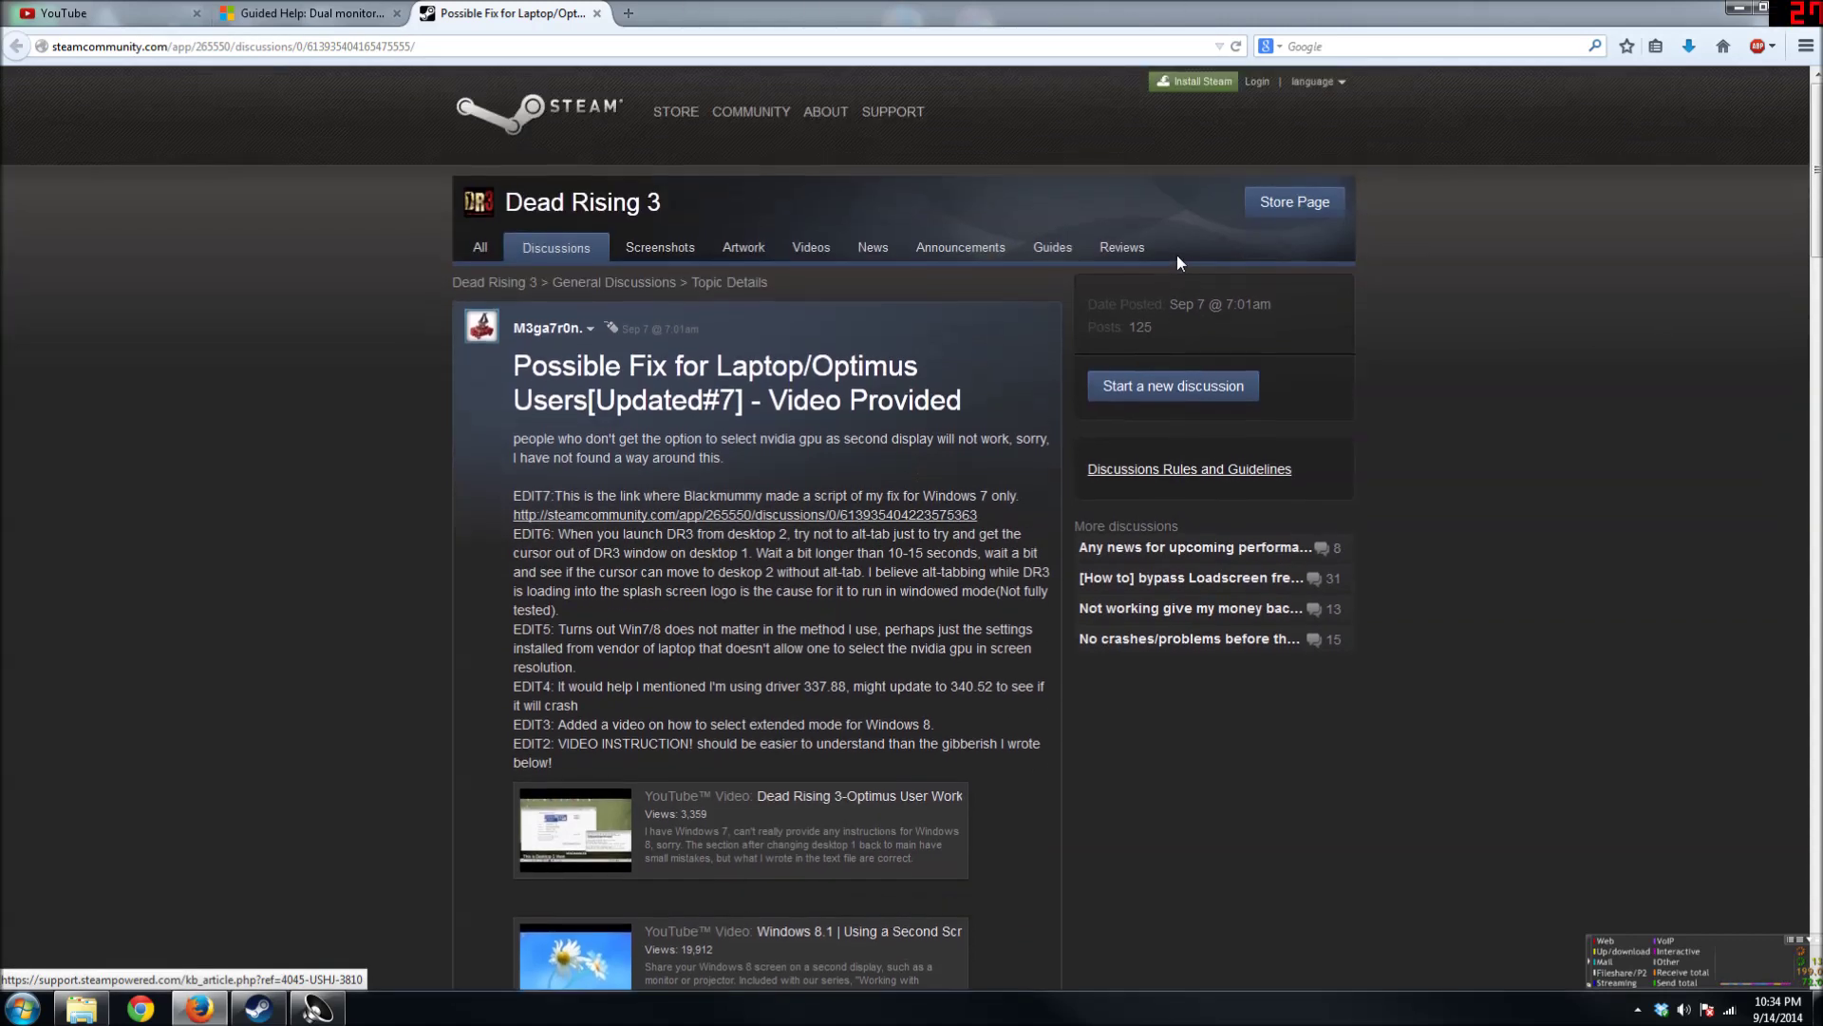
{"action": "scroll", "coordinate": [1178, 256], "scroll_direction": "down", "scroll_amount": 10}
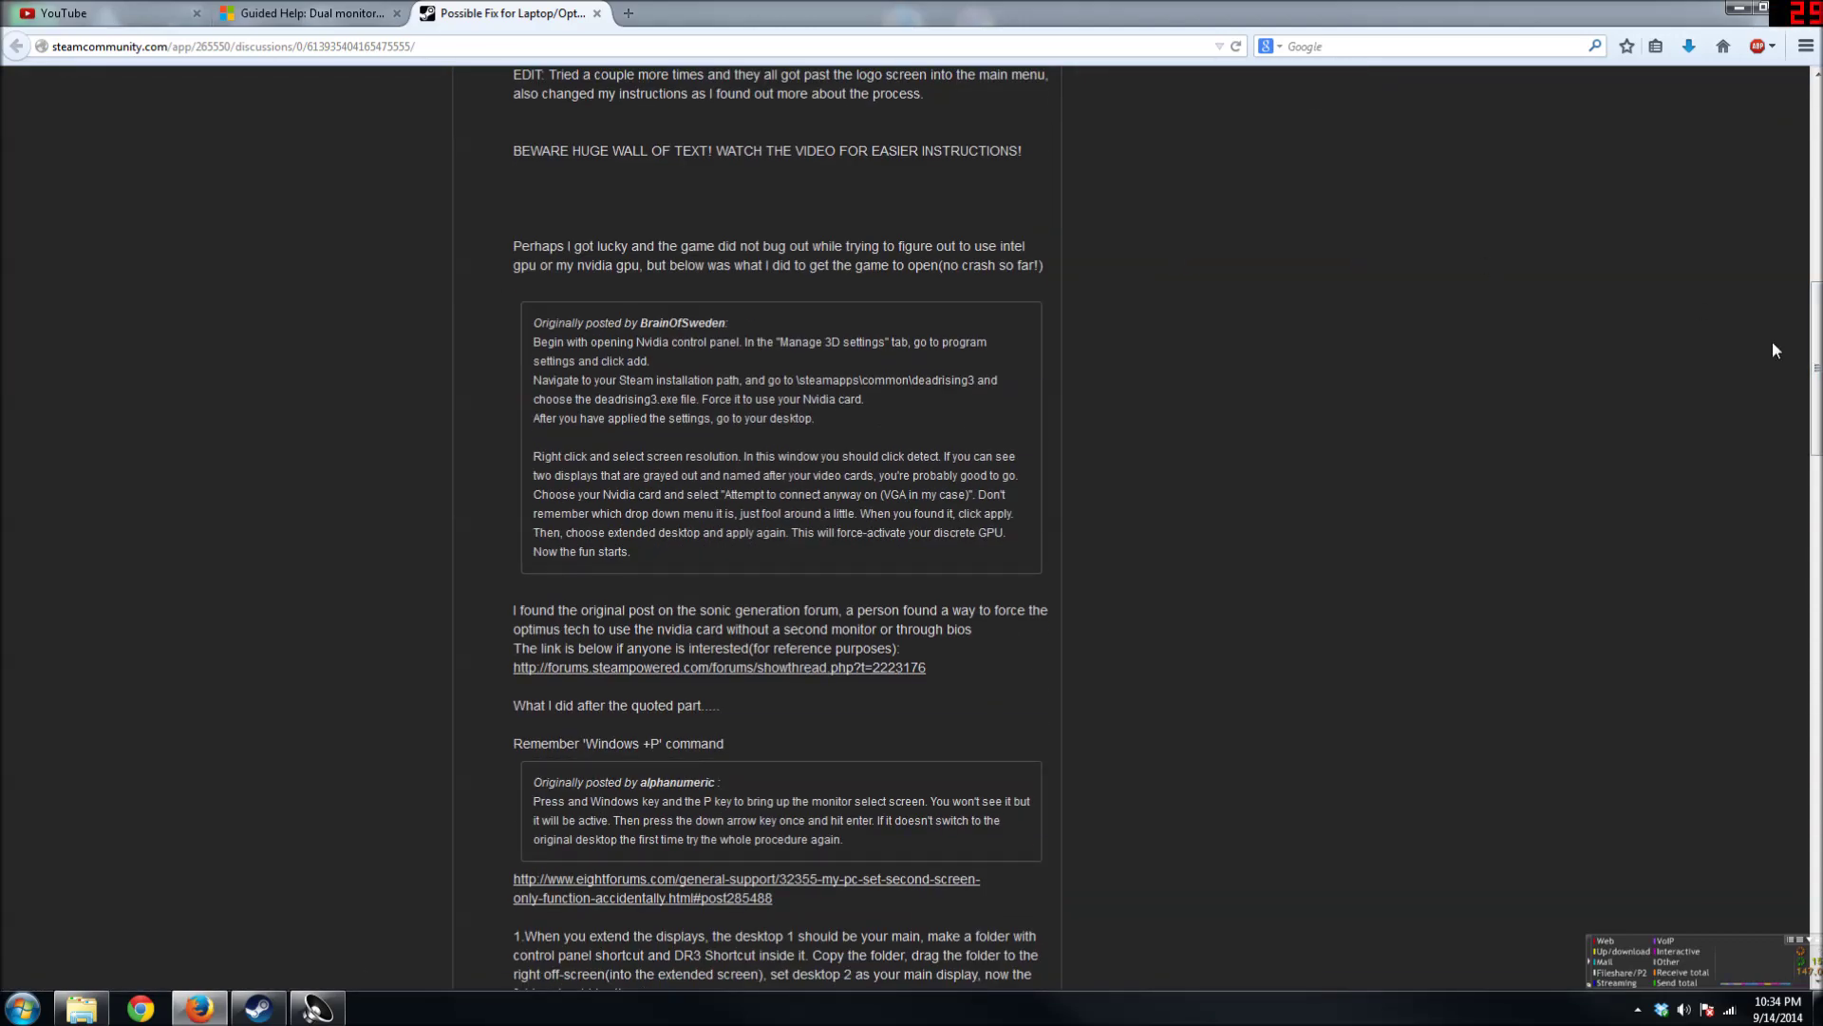
{"action": "scroll", "coordinate": [1772, 350], "scroll_direction": "down", "scroll_amount": 6}
{"action": "scroll", "coordinate": [1767, 238], "scroll_direction": "up", "scroll_amount": 15}
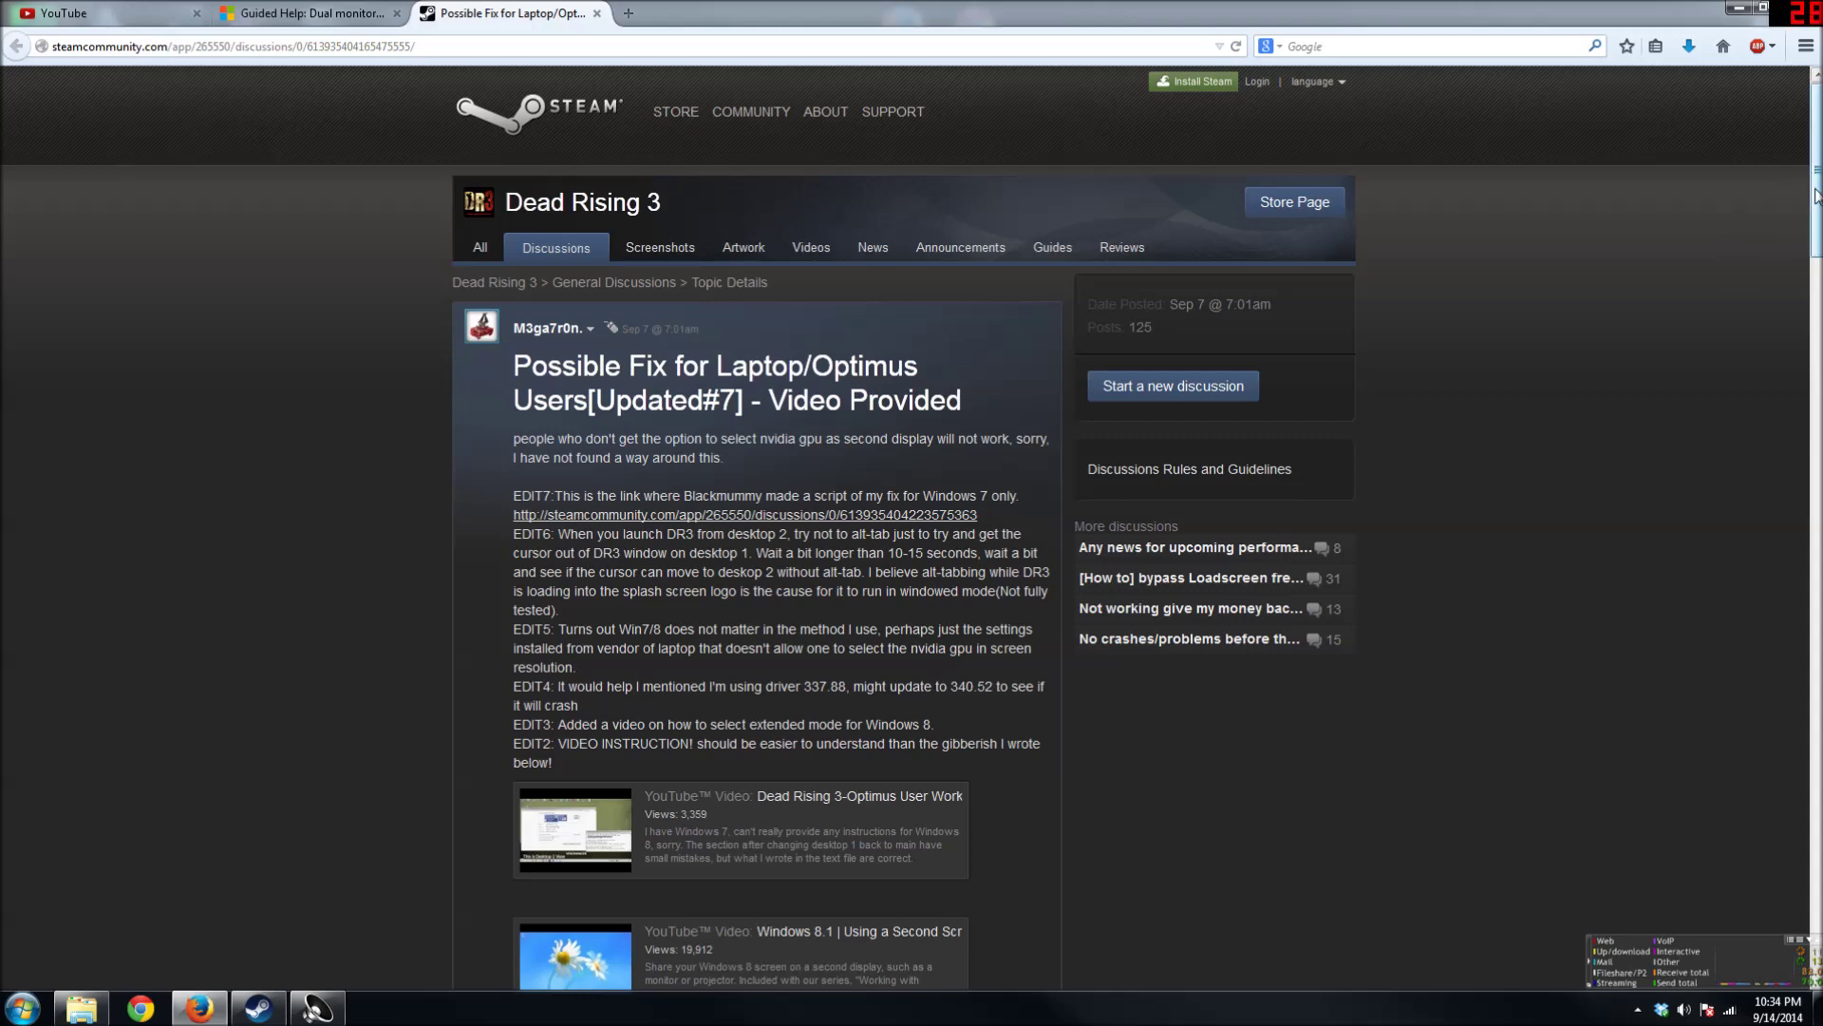
{"action": "scroll", "coordinate": [1795, 163], "scroll_direction": "down", "scroll_amount": 5}
{"action": "scroll", "coordinate": [1795, 164], "scroll_direction": "up", "scroll_amount": 5}
{"action": "scroll", "coordinate": [1795, 163], "scroll_direction": "down", "scroll_amount": 8}
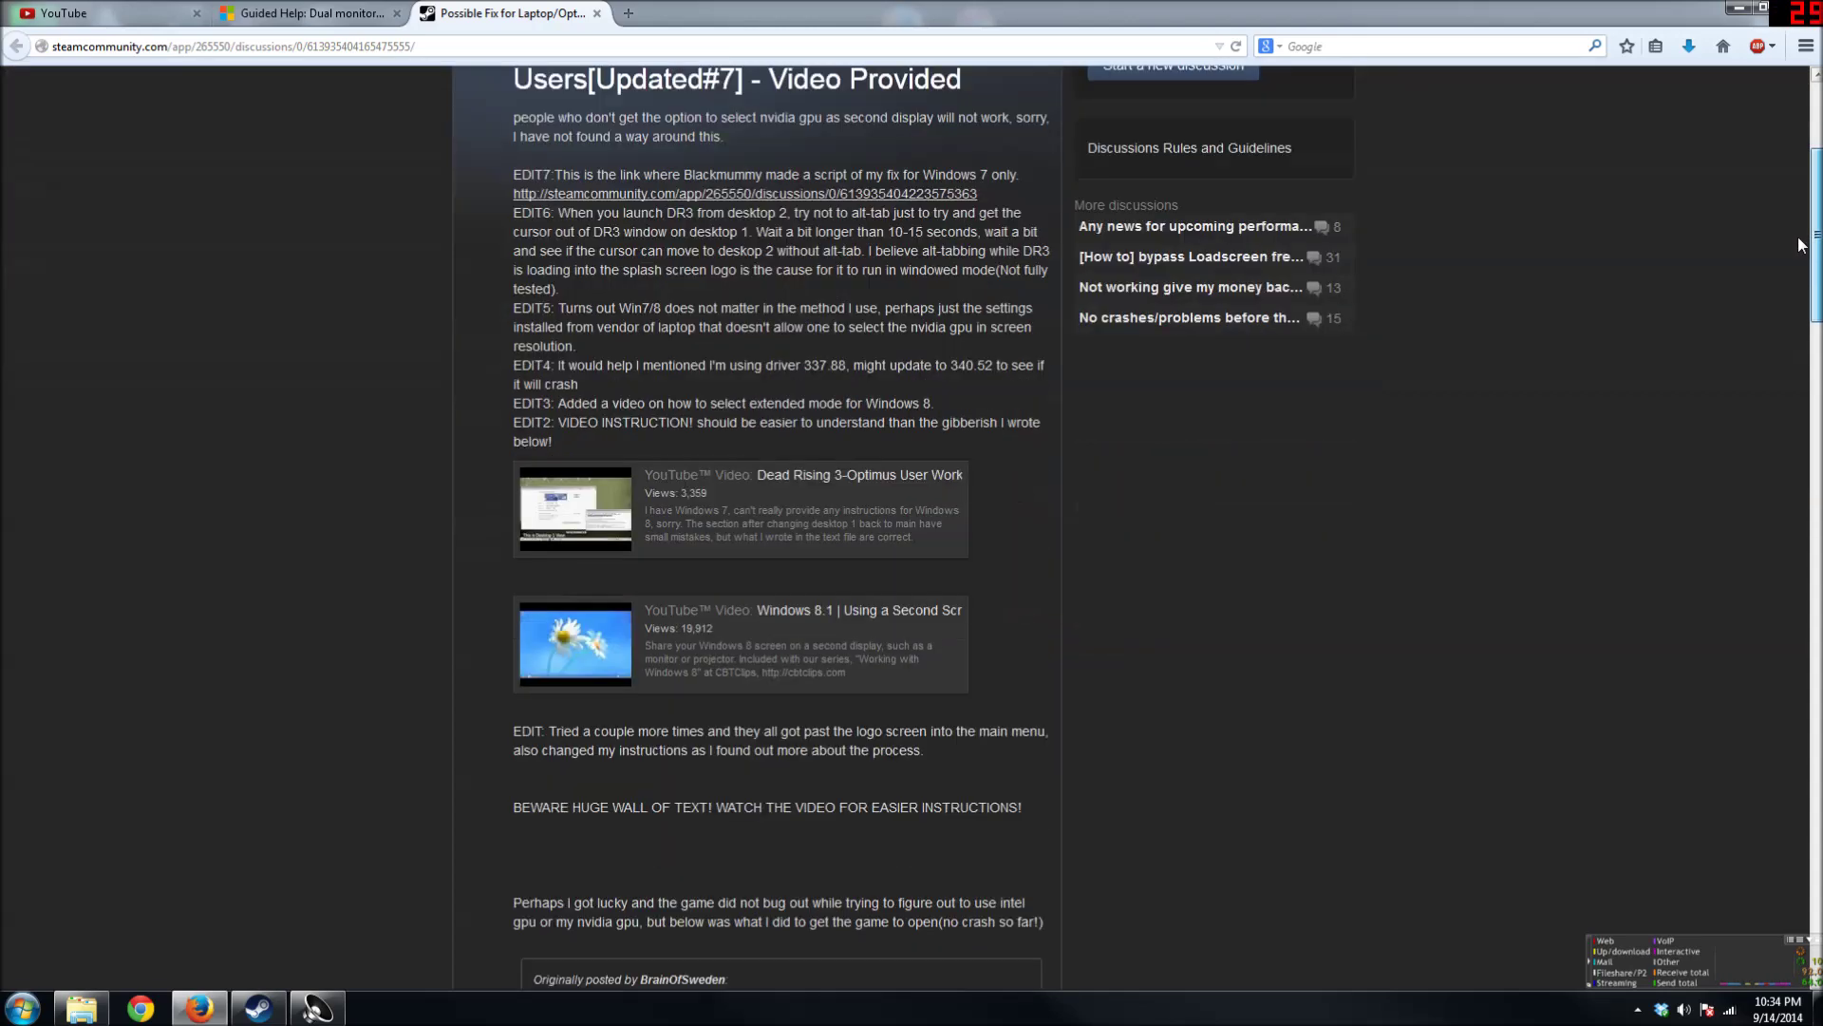
{"action": "scroll", "coordinate": [1766, 152], "scroll_direction": "up", "scroll_amount": 5}
{"action": "scroll", "coordinate": [1717, 186], "scroll_direction": "down", "scroll_amount": 1}
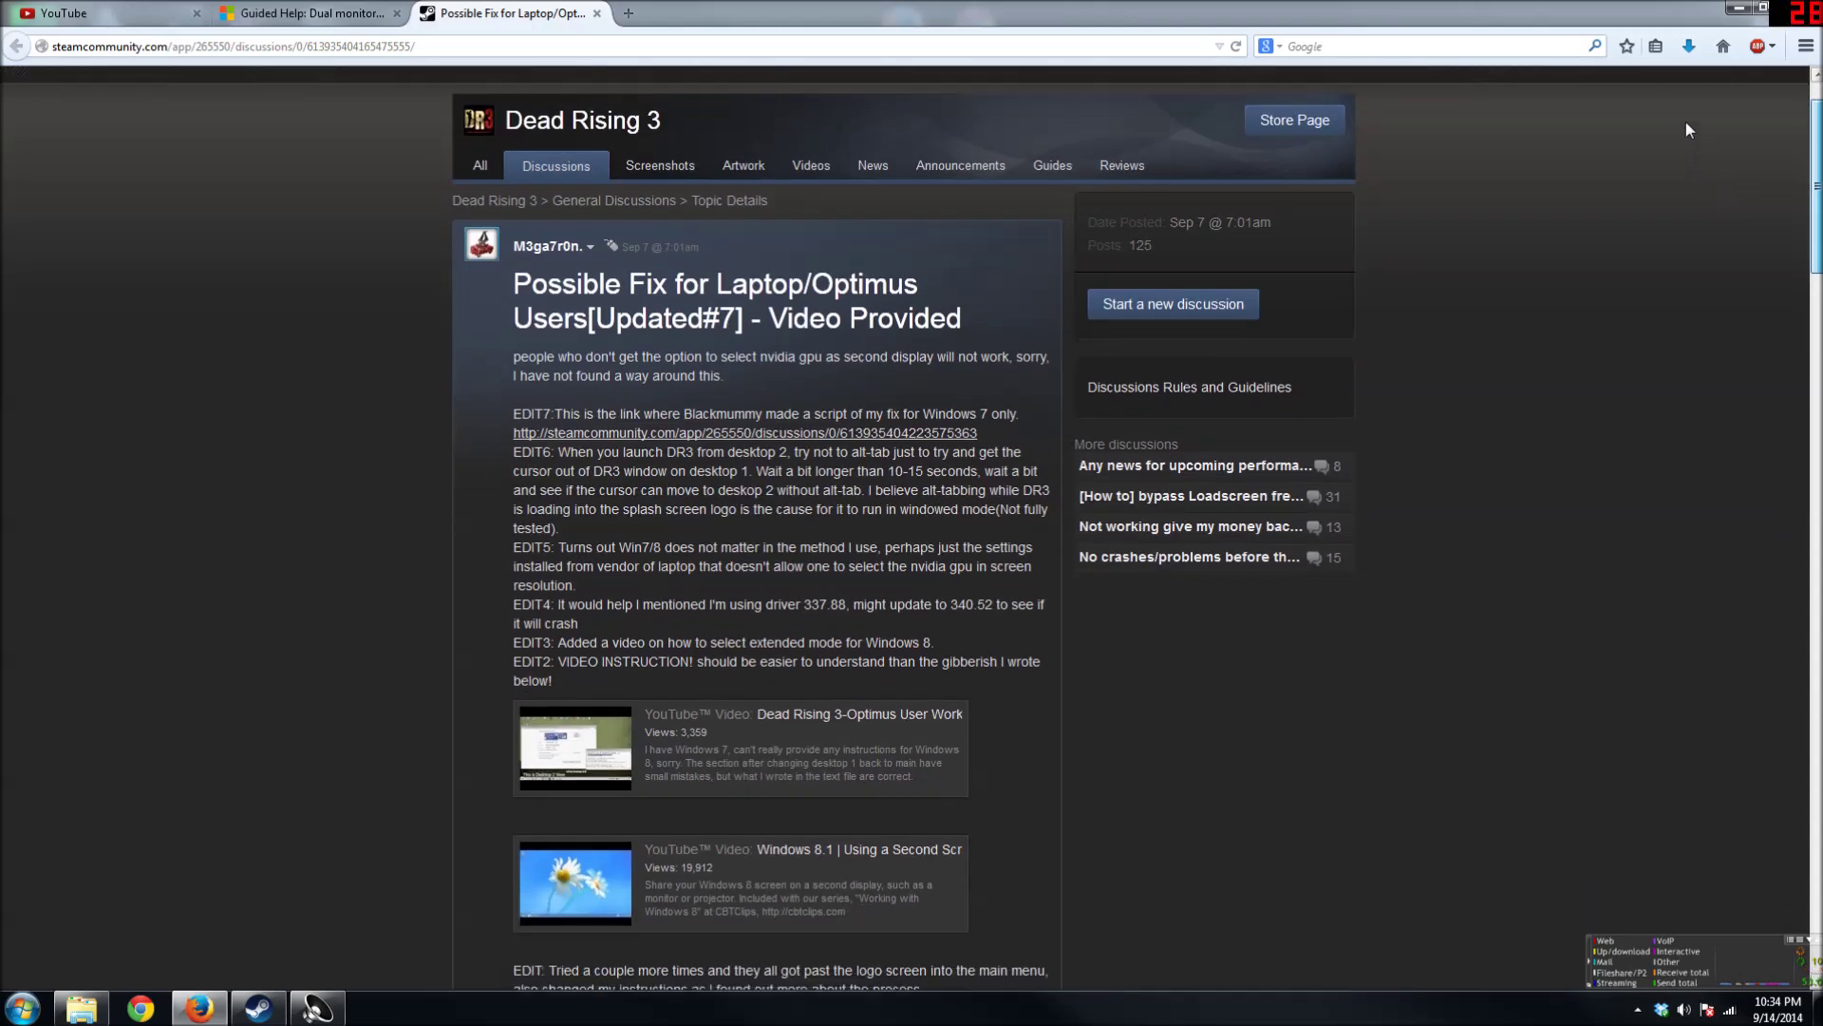
{"action": "scroll", "coordinate": [1791, 271], "scroll_direction": "down", "scroll_amount": 8}
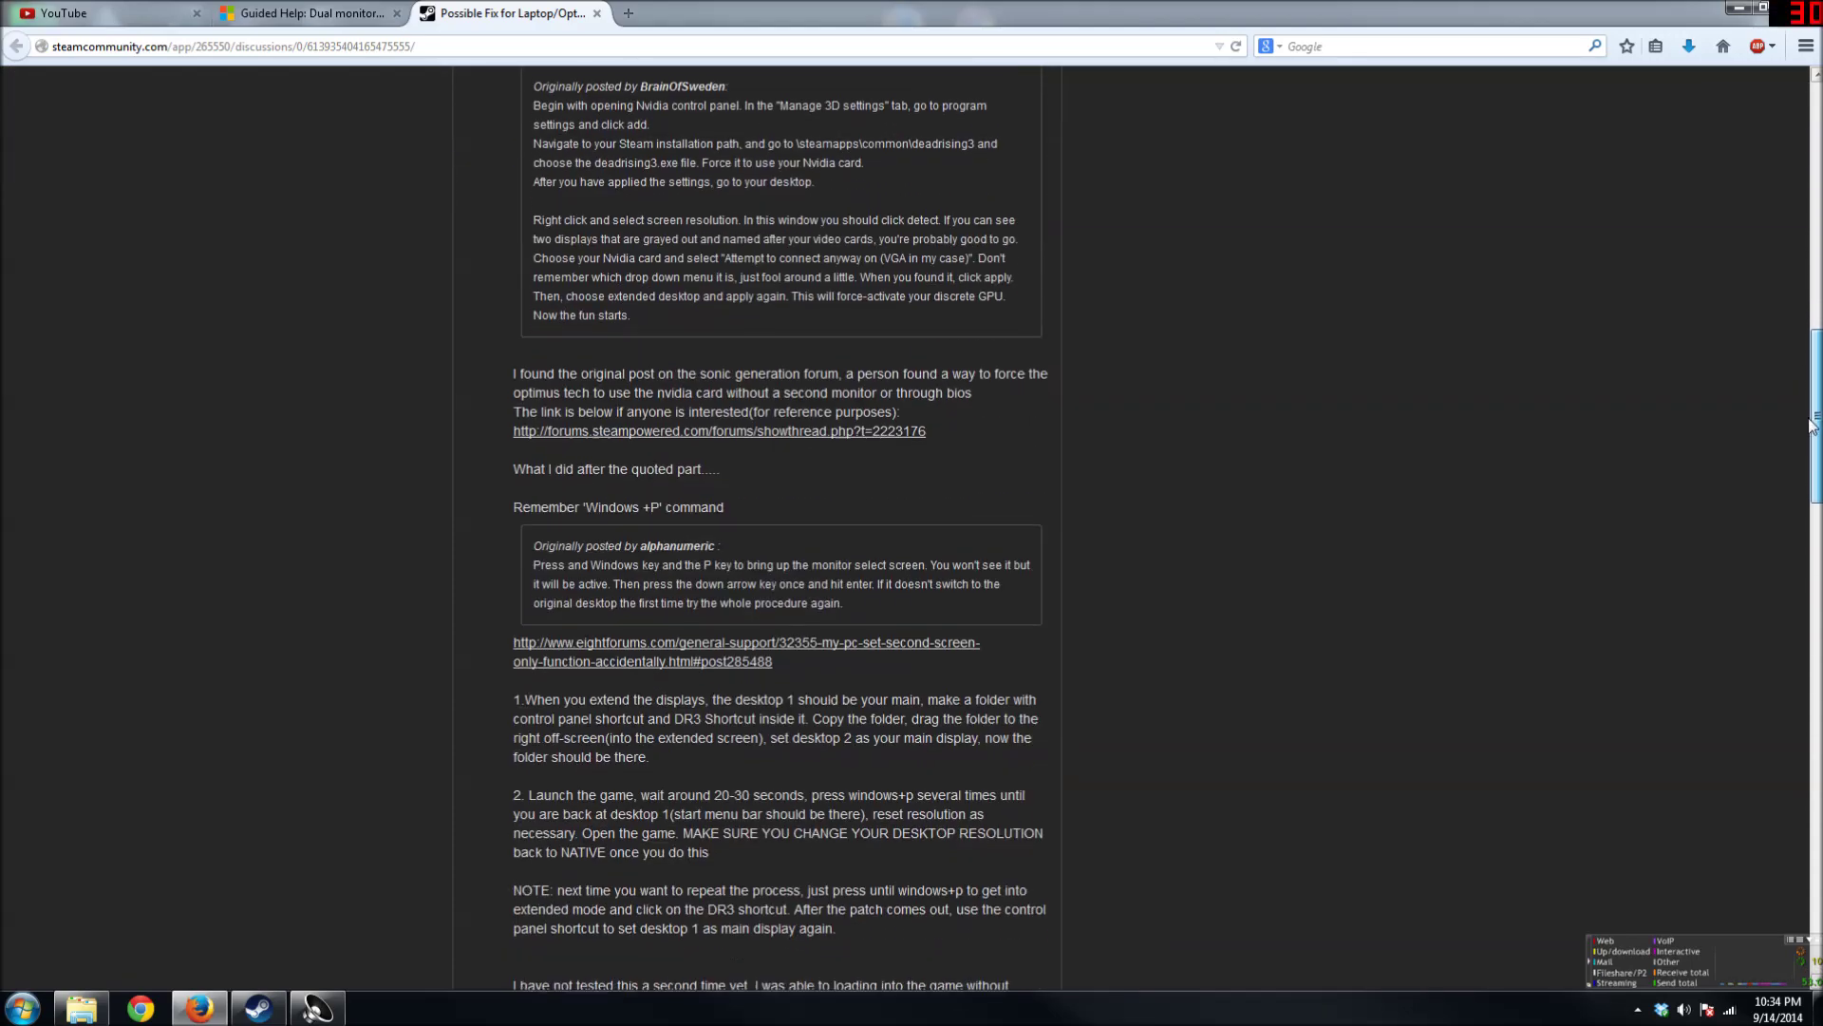
{"action": "scroll", "coordinate": [1768, 174], "scroll_direction": "up", "scroll_amount": 9}
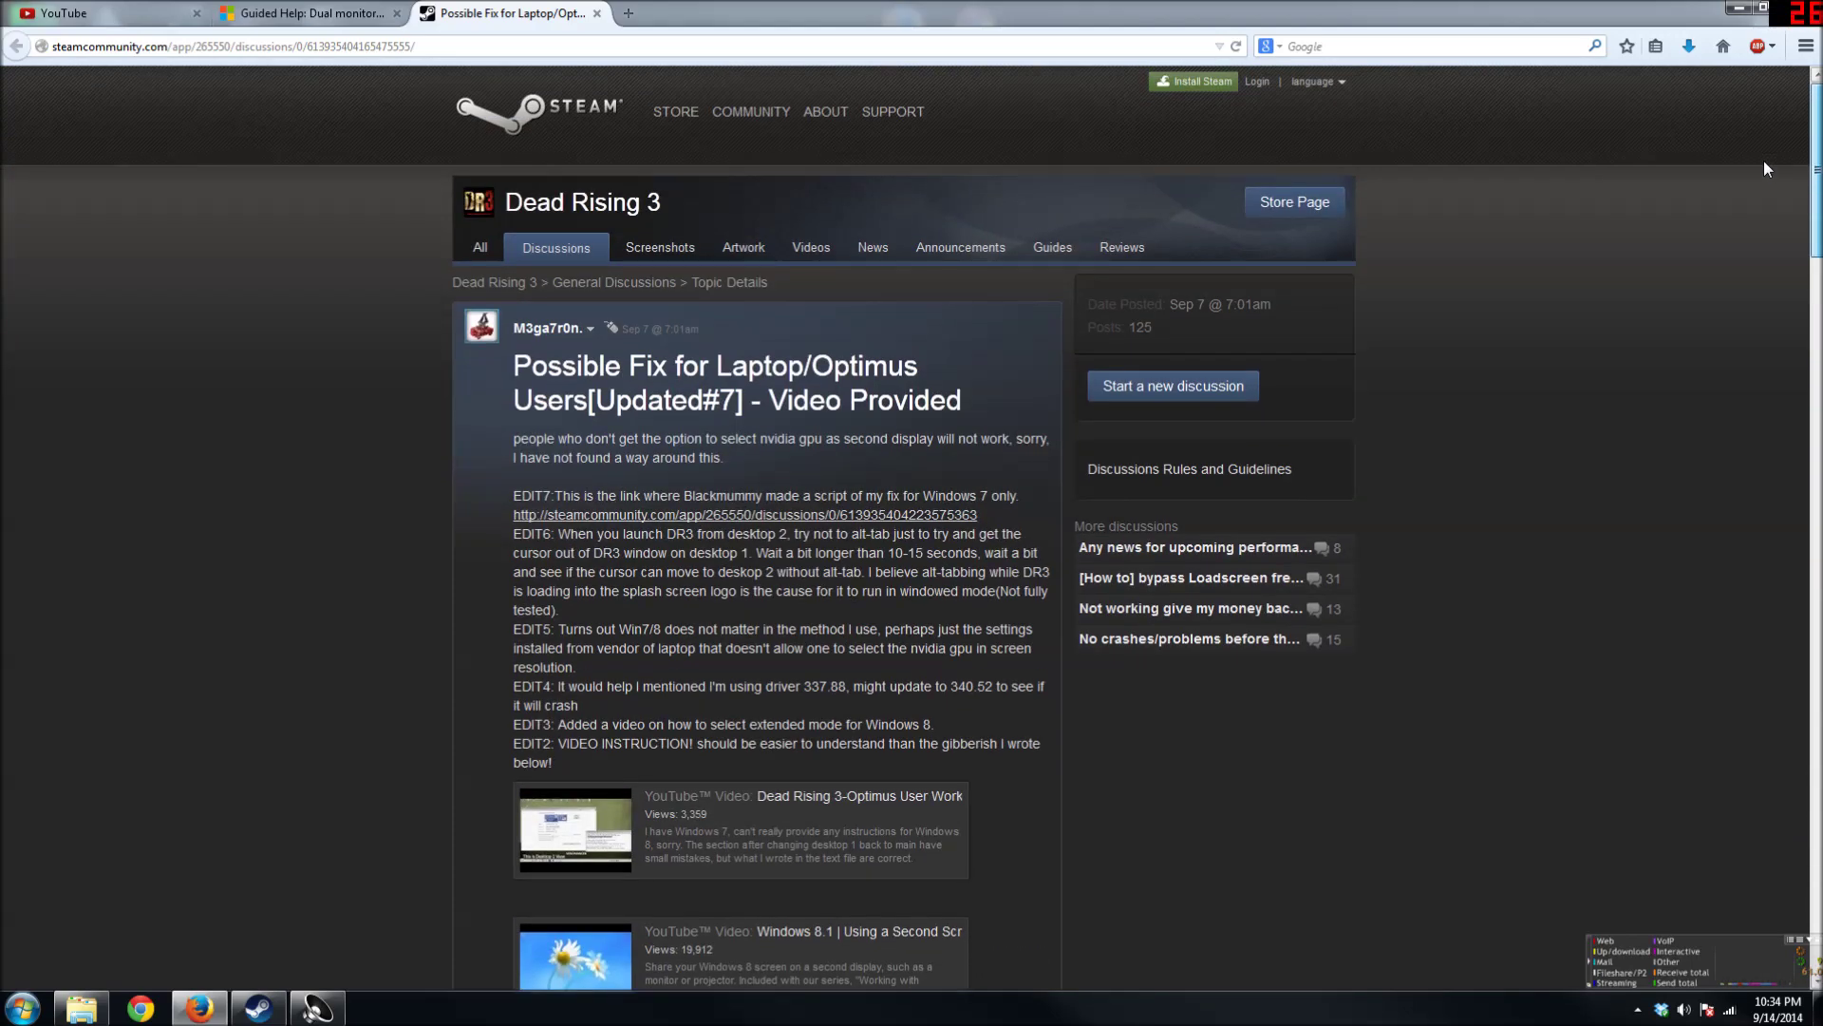
{"action": "scroll", "coordinate": [1764, 161], "scroll_direction": "down", "scroll_amount": 2}
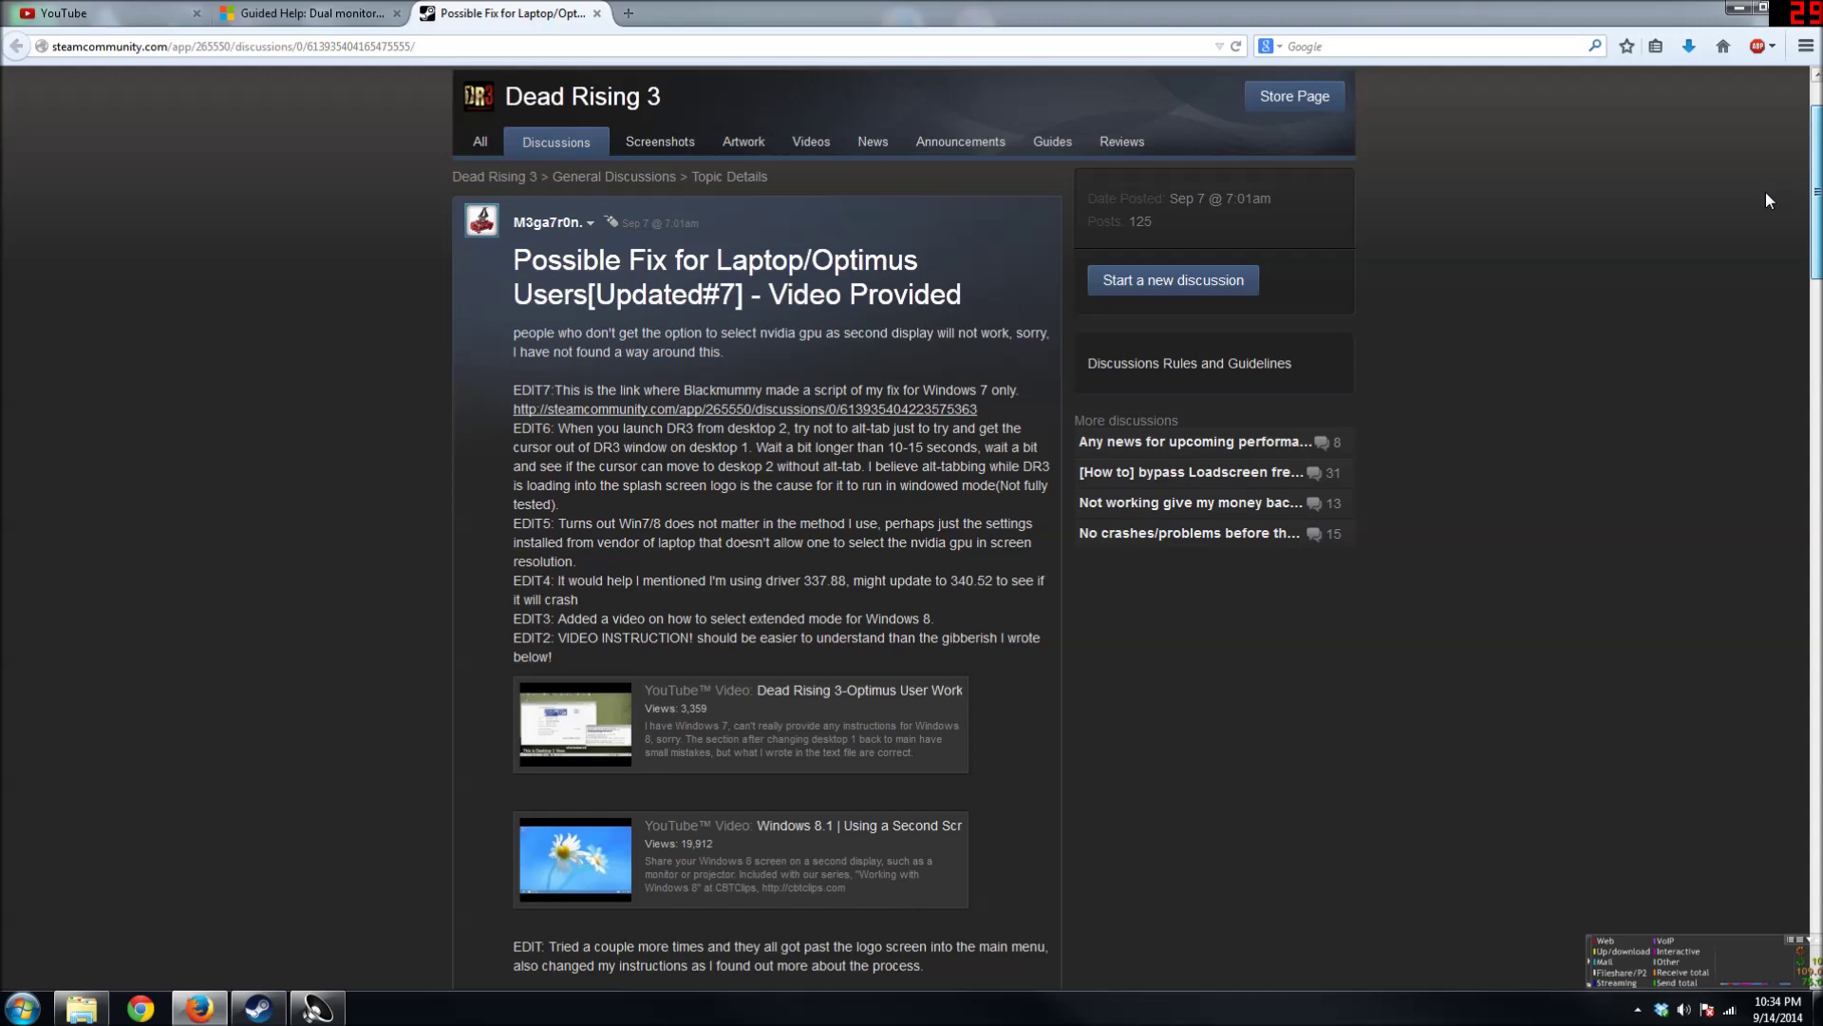
{"action": "scroll", "coordinate": [1764, 192], "scroll_direction": "down", "scroll_amount": 7}
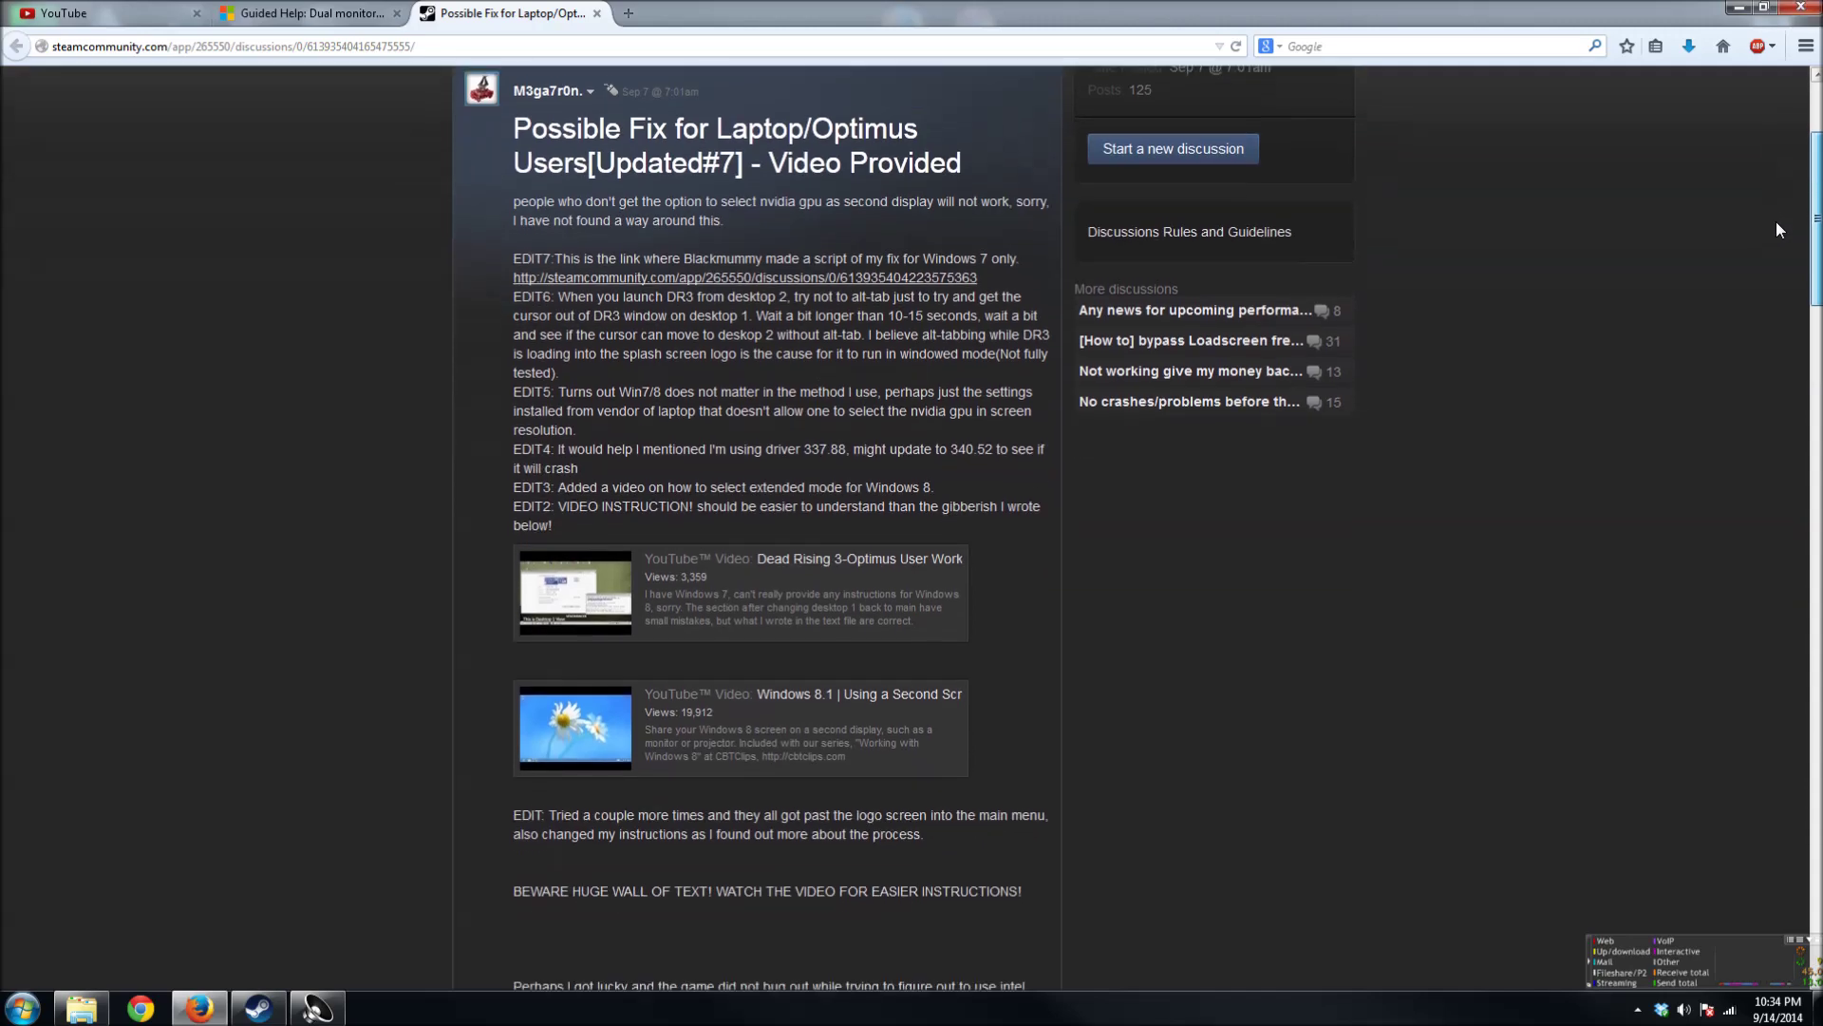
{"action": "left_click_drag", "start_coordinate": [1817, 328], "coordinate": [1818, 521]}
{"action": "scroll", "coordinate": [1769, 194], "scroll_direction": "up", "scroll_amount": 18}
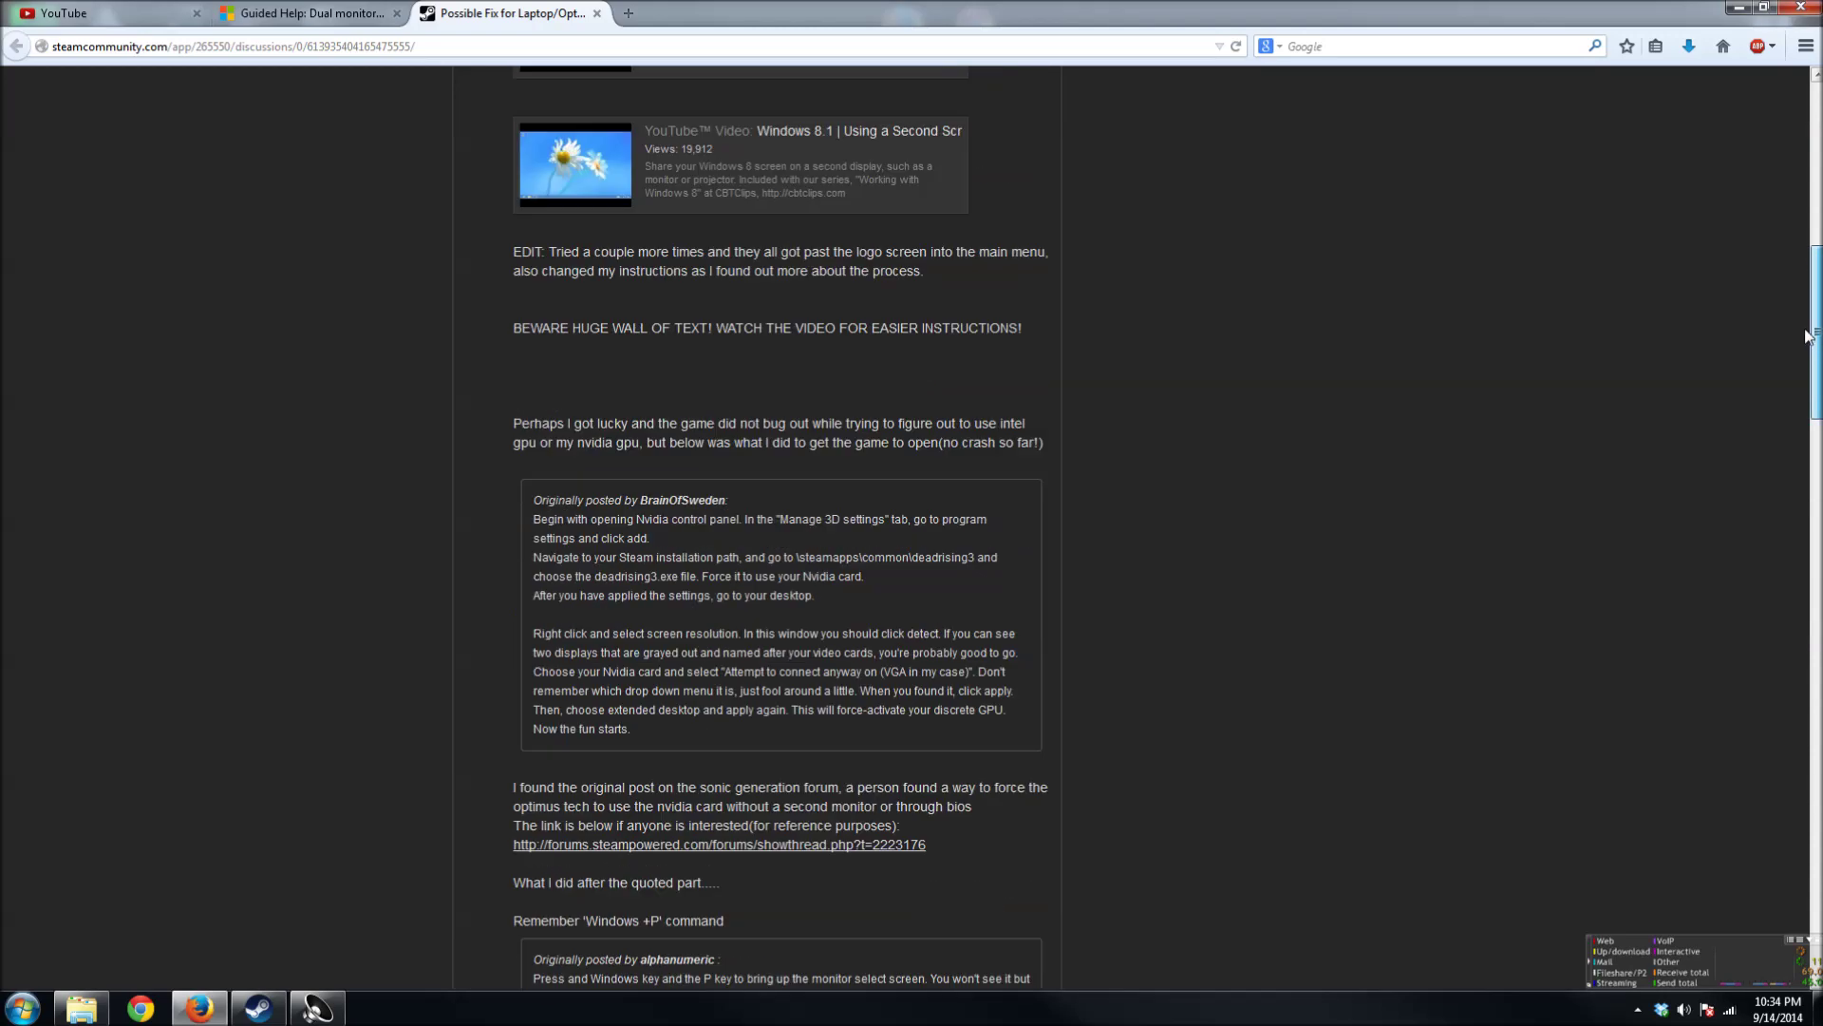
{"action": "scroll", "coordinate": [1759, 140], "scroll_direction": "down", "scroll_amount": 2}
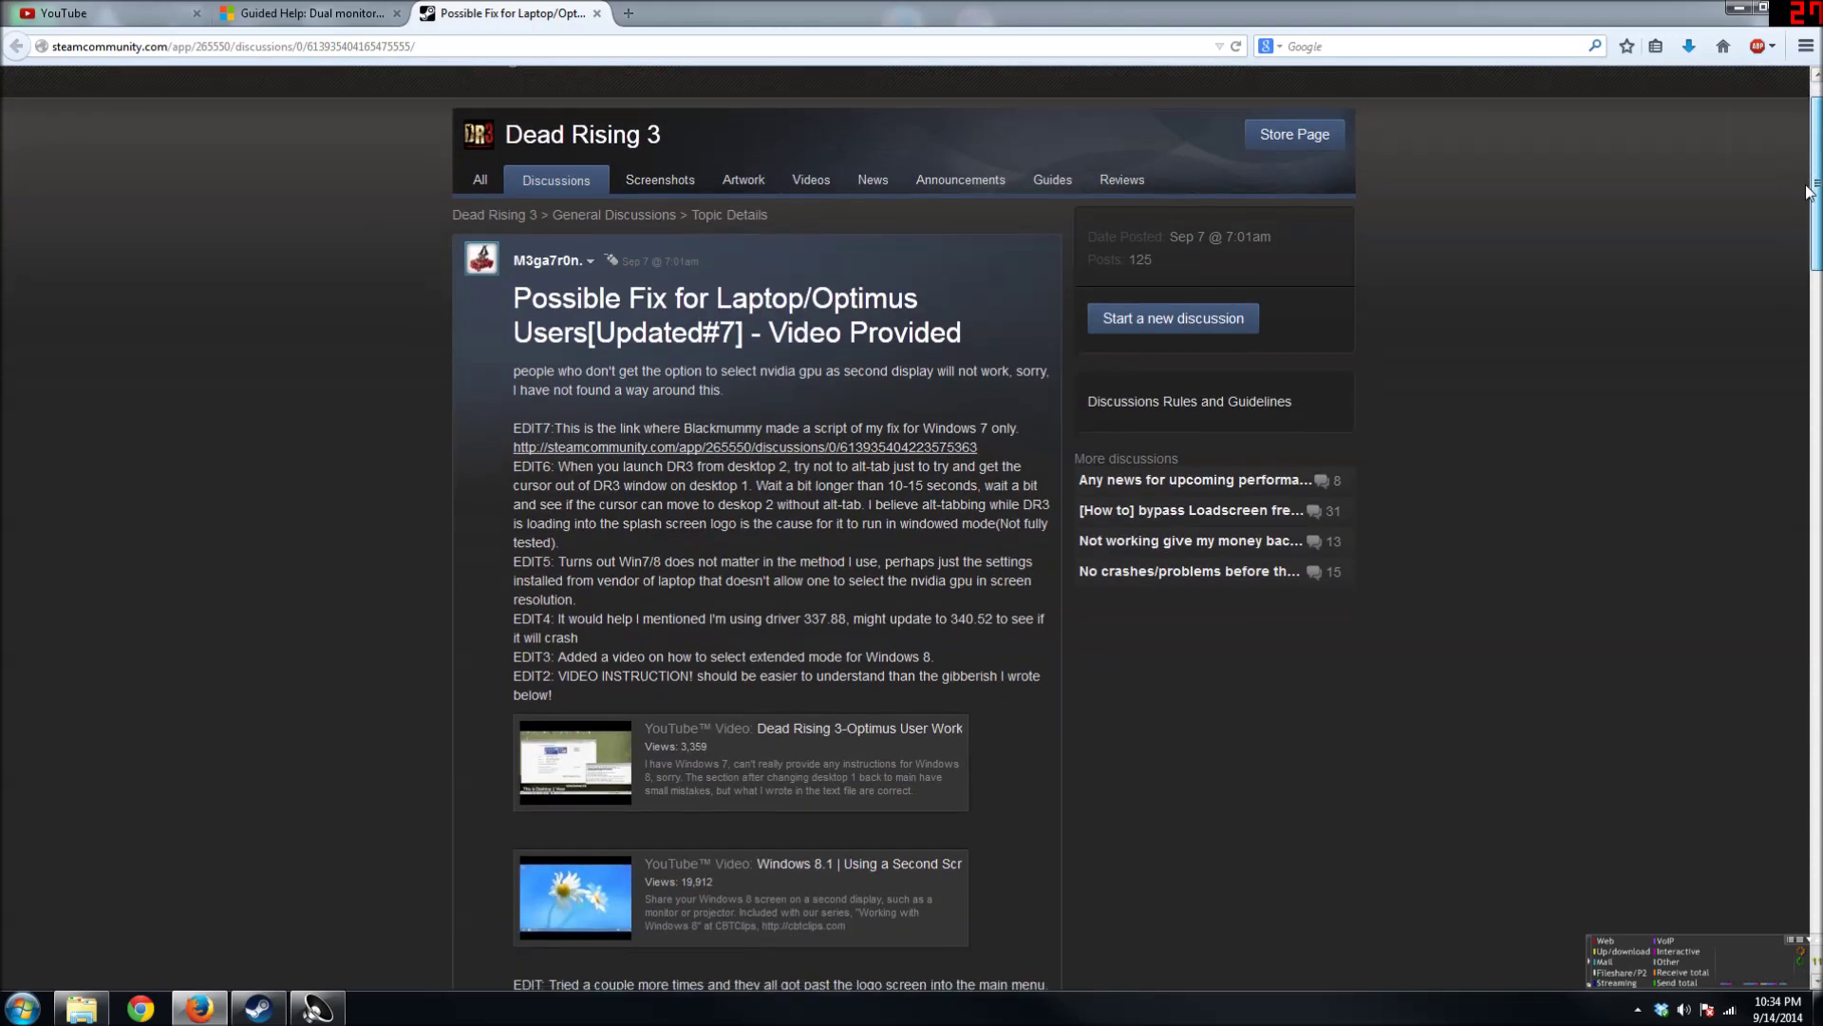
{"action": "scroll", "coordinate": [1776, 128], "scroll_direction": "up", "scroll_amount": 2}
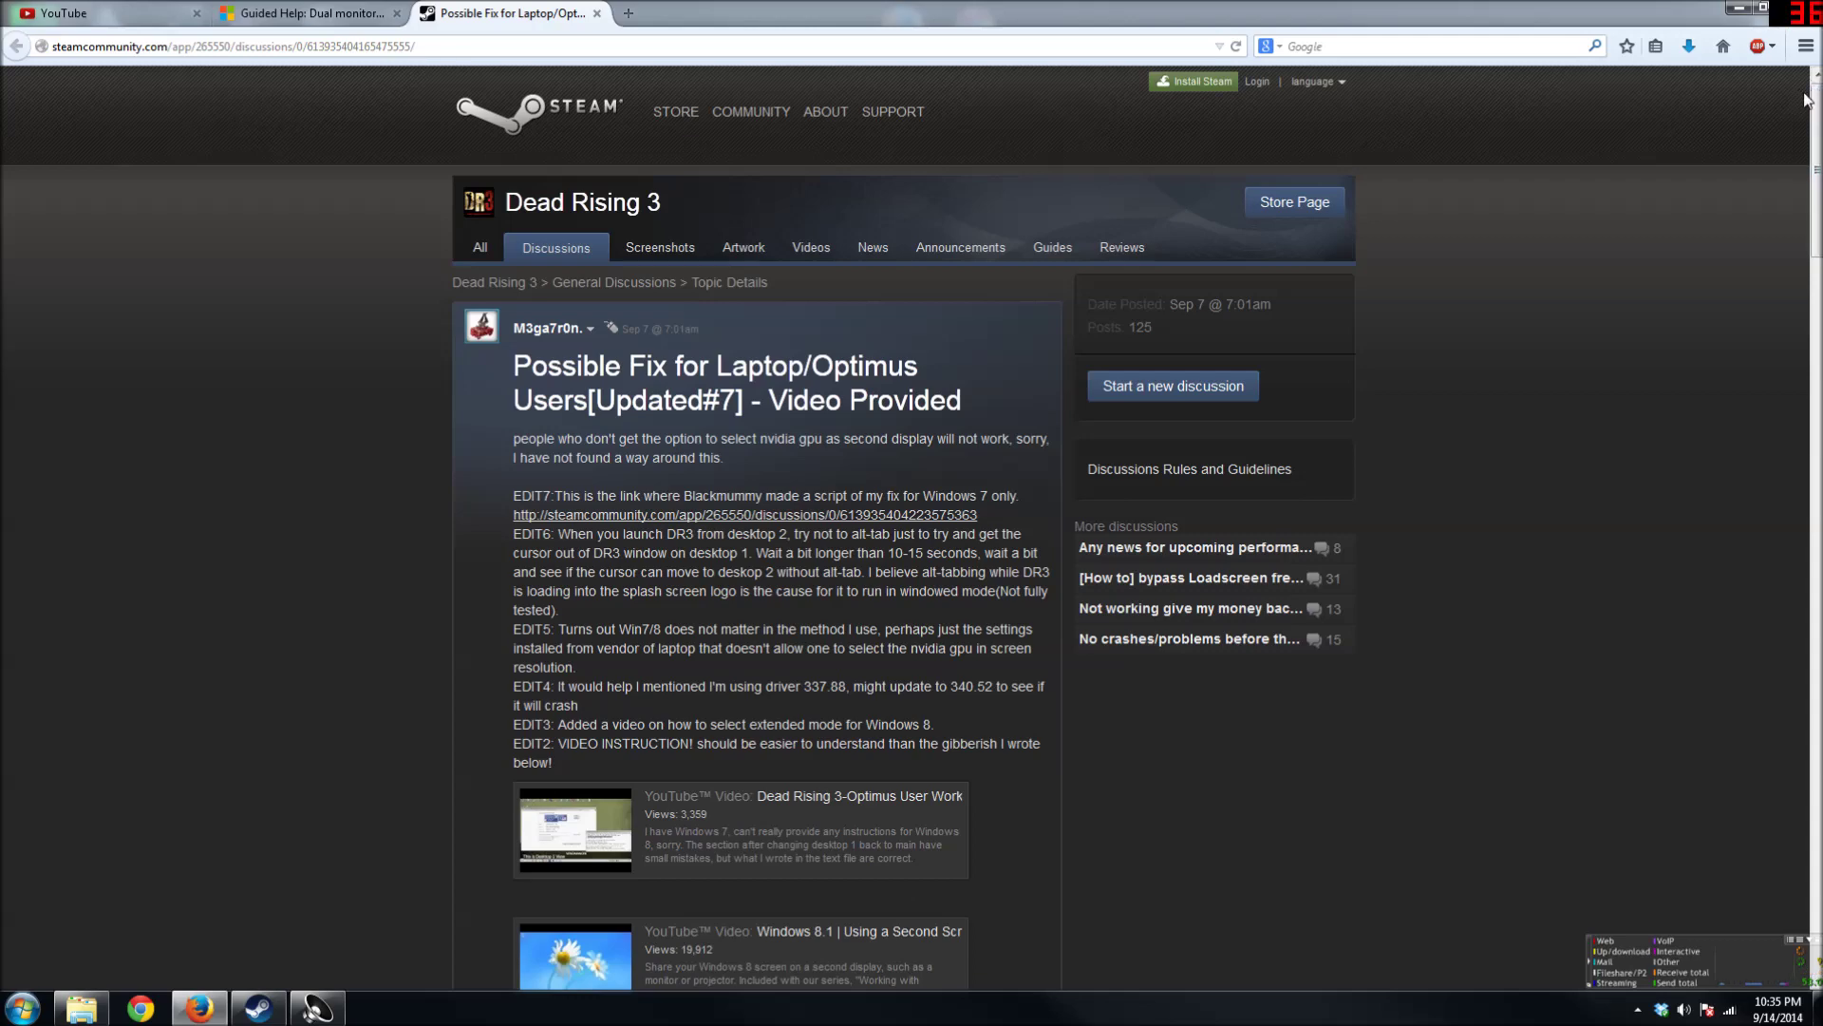
Scroll down through the Dead Rising 3 Optimus fix thread's numbered steps and back up.
{"action": "scroll", "coordinate": [1820, 95], "scroll_direction": "down", "scroll_amount": 5}
{"action": "scroll", "coordinate": [779, 523], "scroll_direction": "down", "scroll_amount": 5}
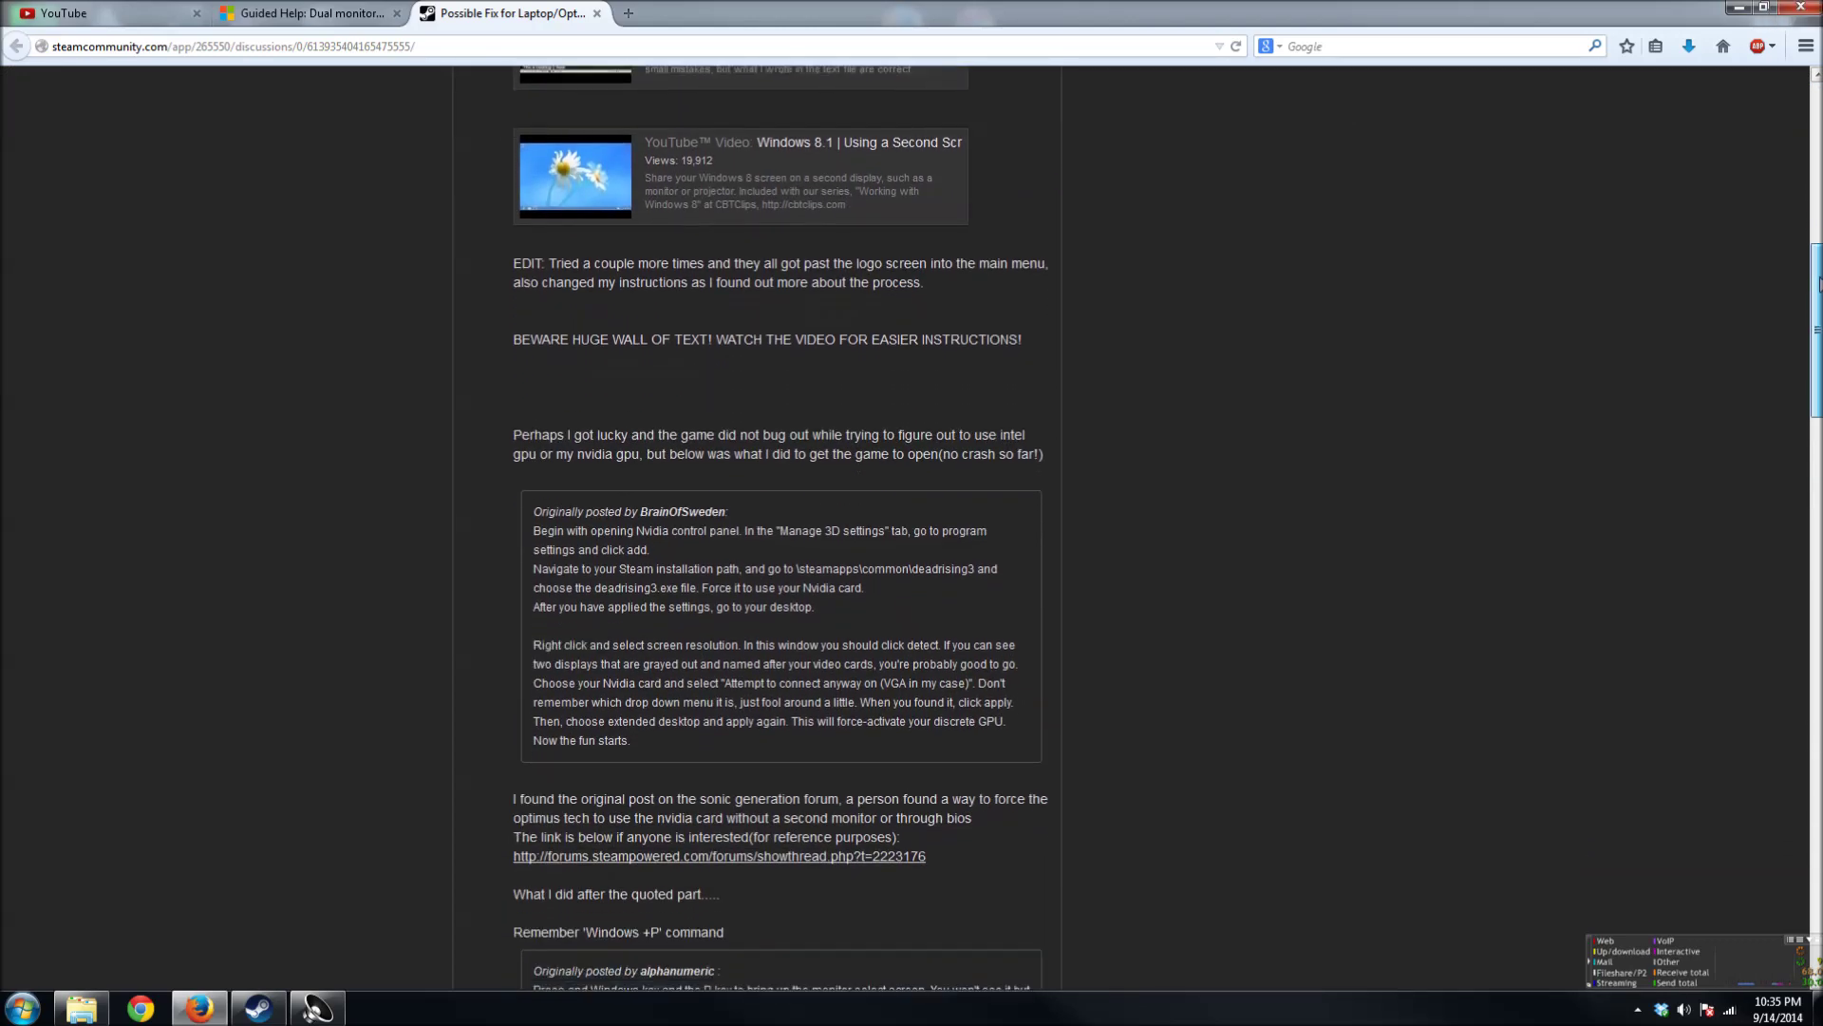
{"action": "scroll", "coordinate": [778, 522], "scroll_direction": "down", "scroll_amount": 5}
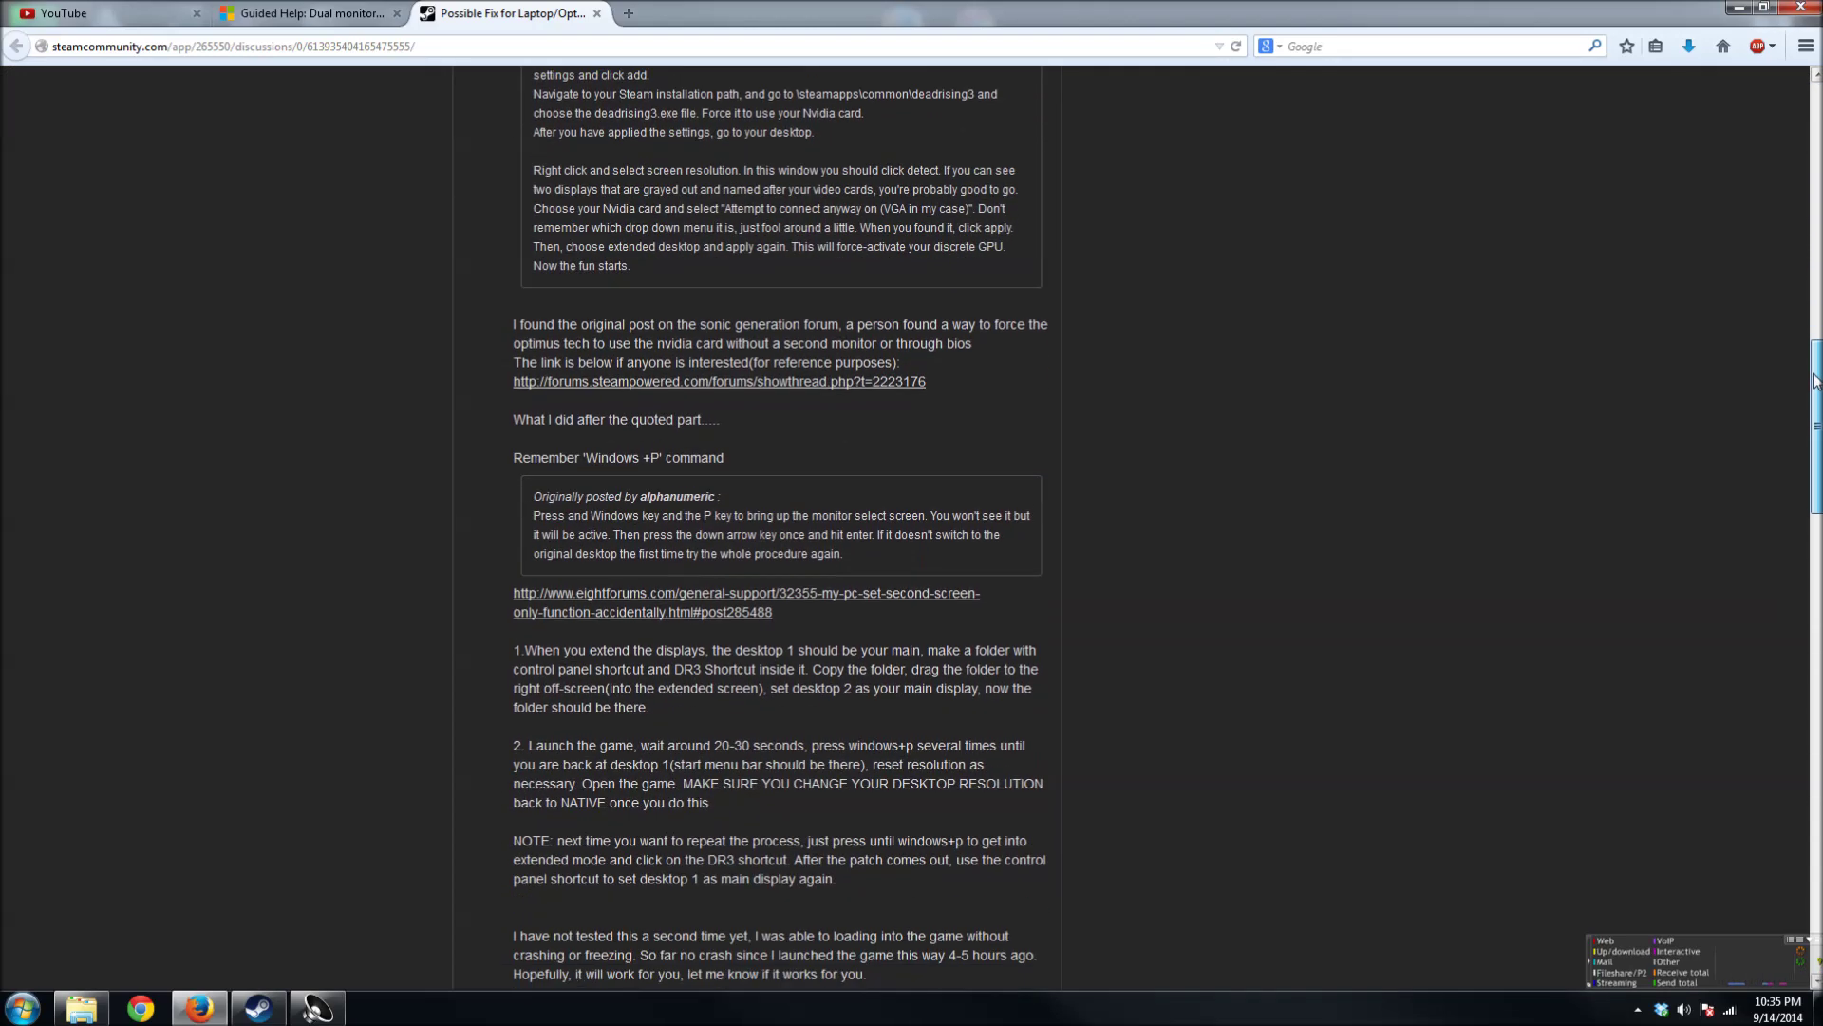
{"action": "scroll", "coordinate": [1786, 134], "scroll_direction": "up", "scroll_amount": 15}
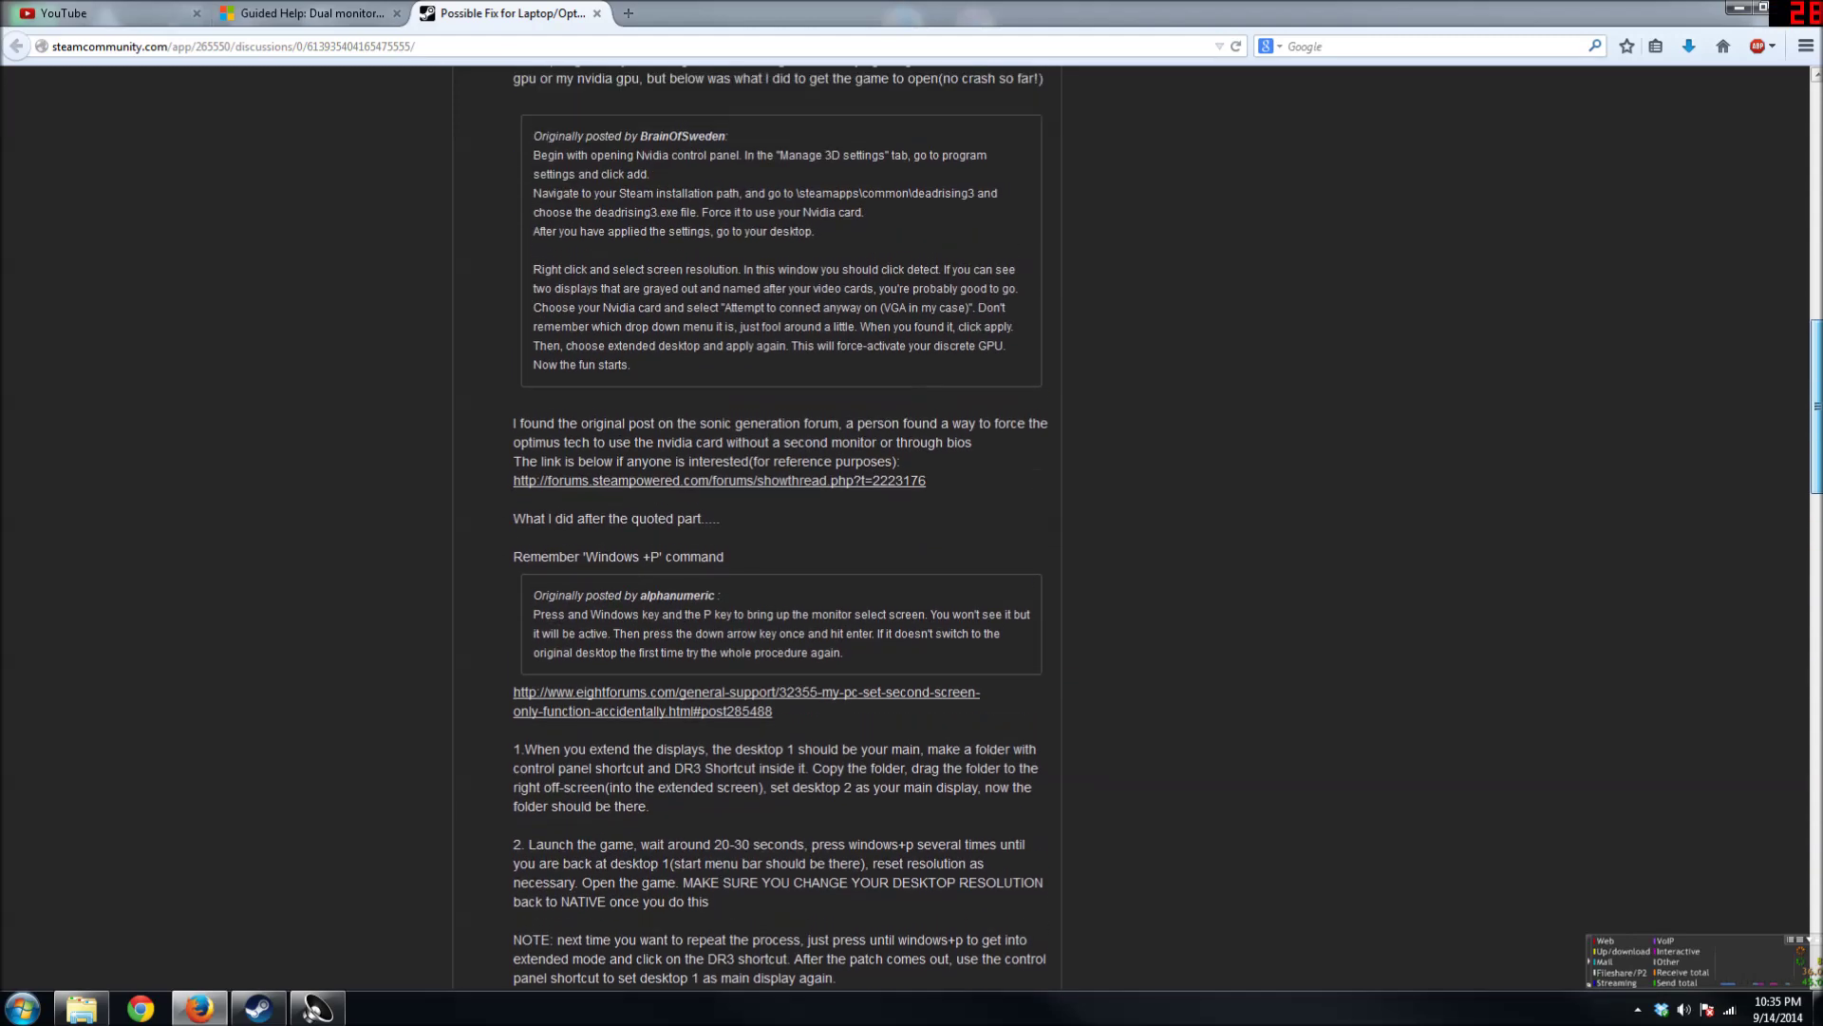
{"action": "scroll", "coordinate": [1786, 134], "scroll_direction": "up", "scroll_amount": 2}
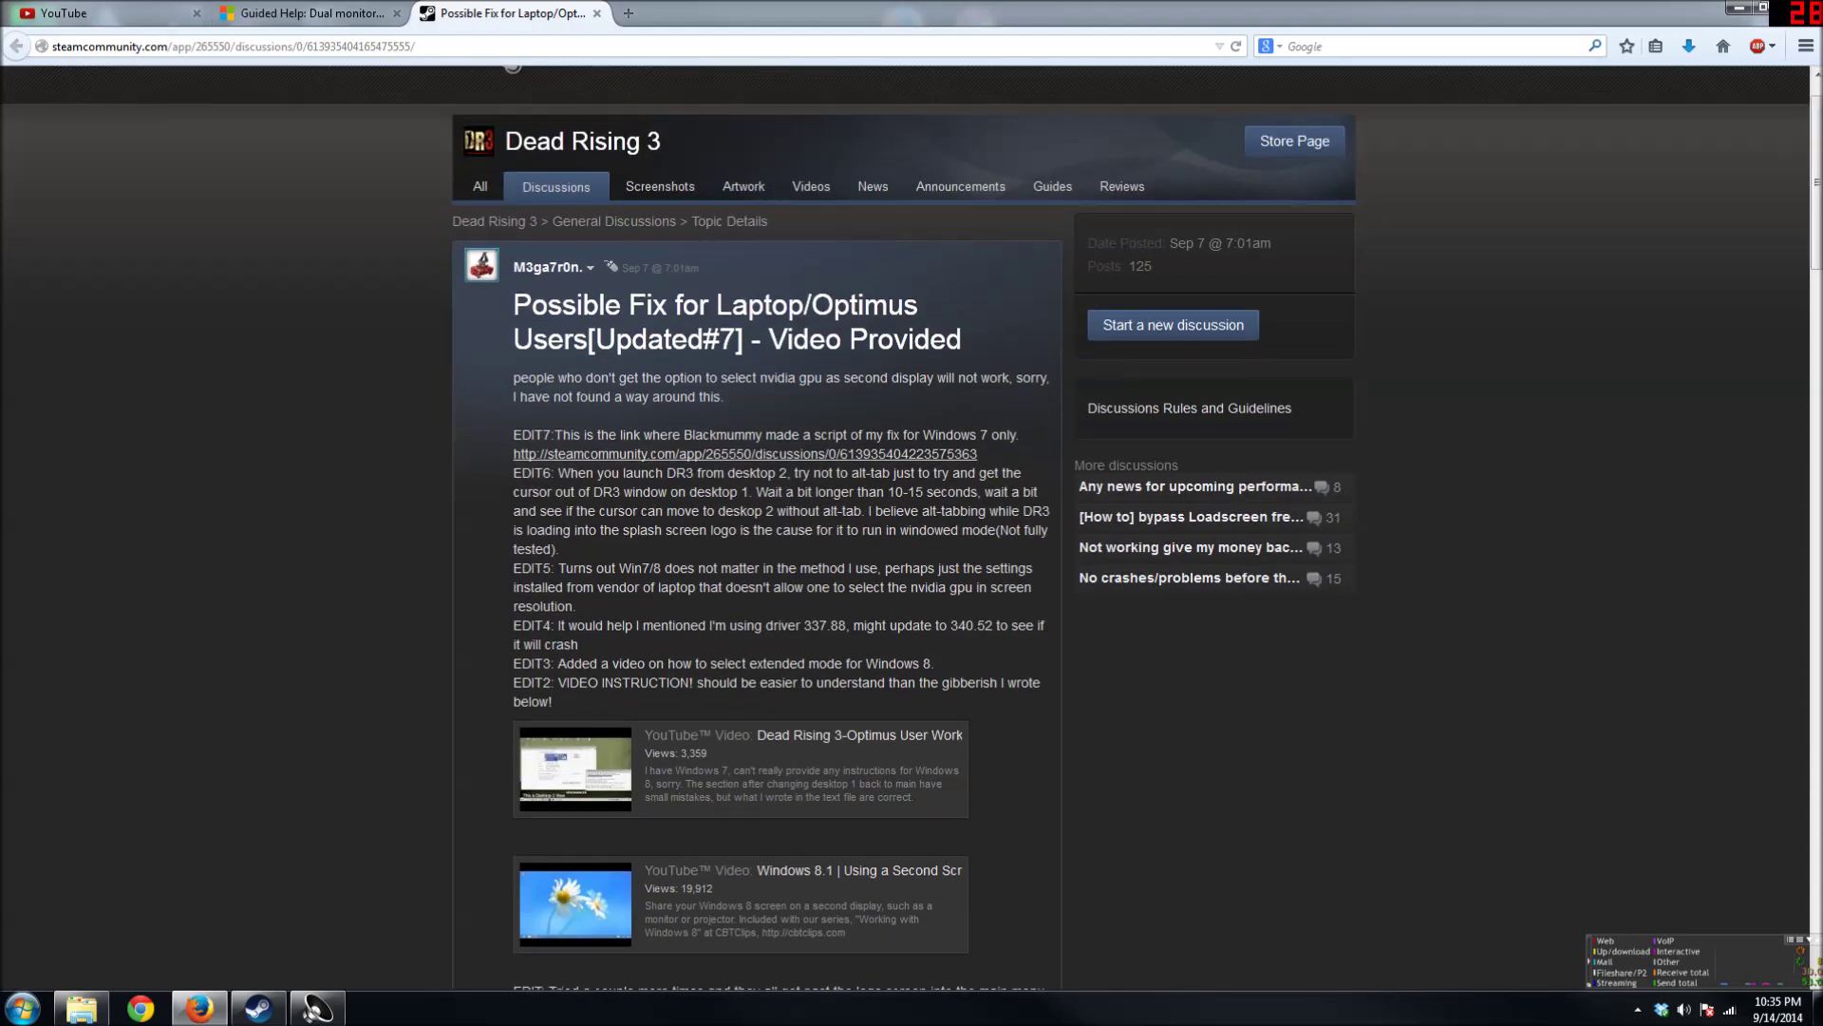